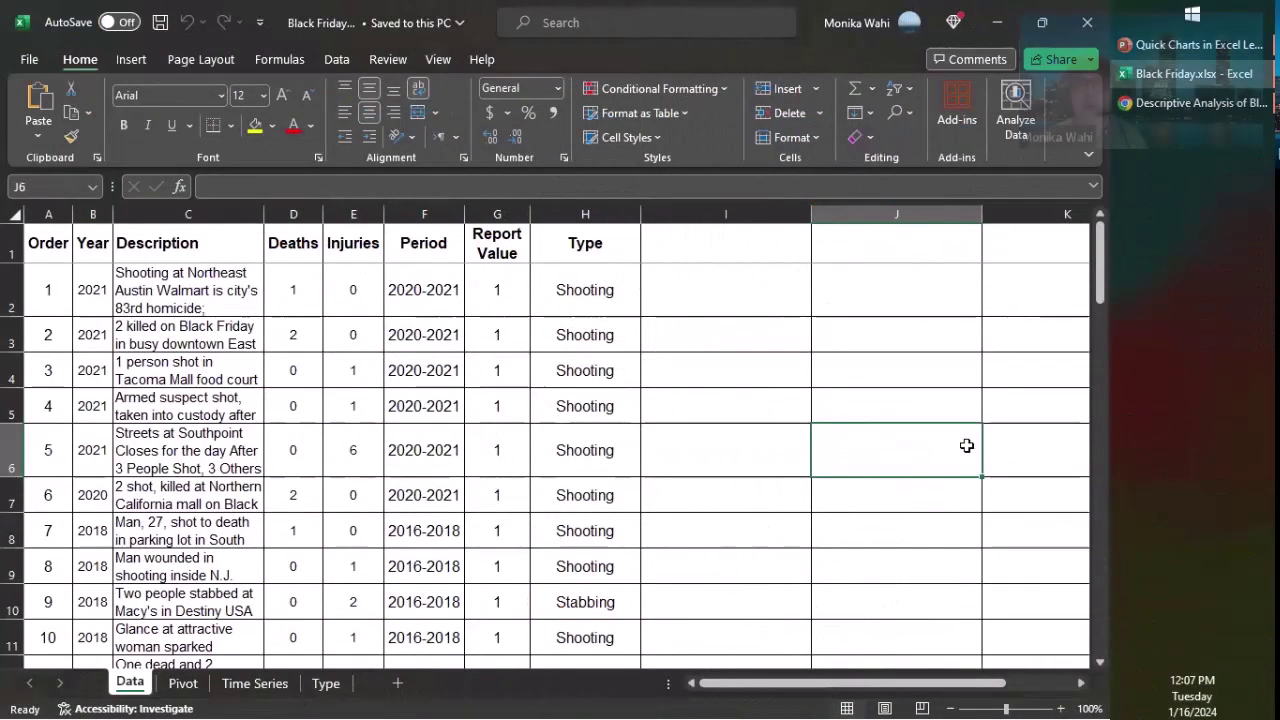
Switch to Chrome to read the Black Friday article's section describing the source database, and return to the Excel workbook
key("alt+Tab")
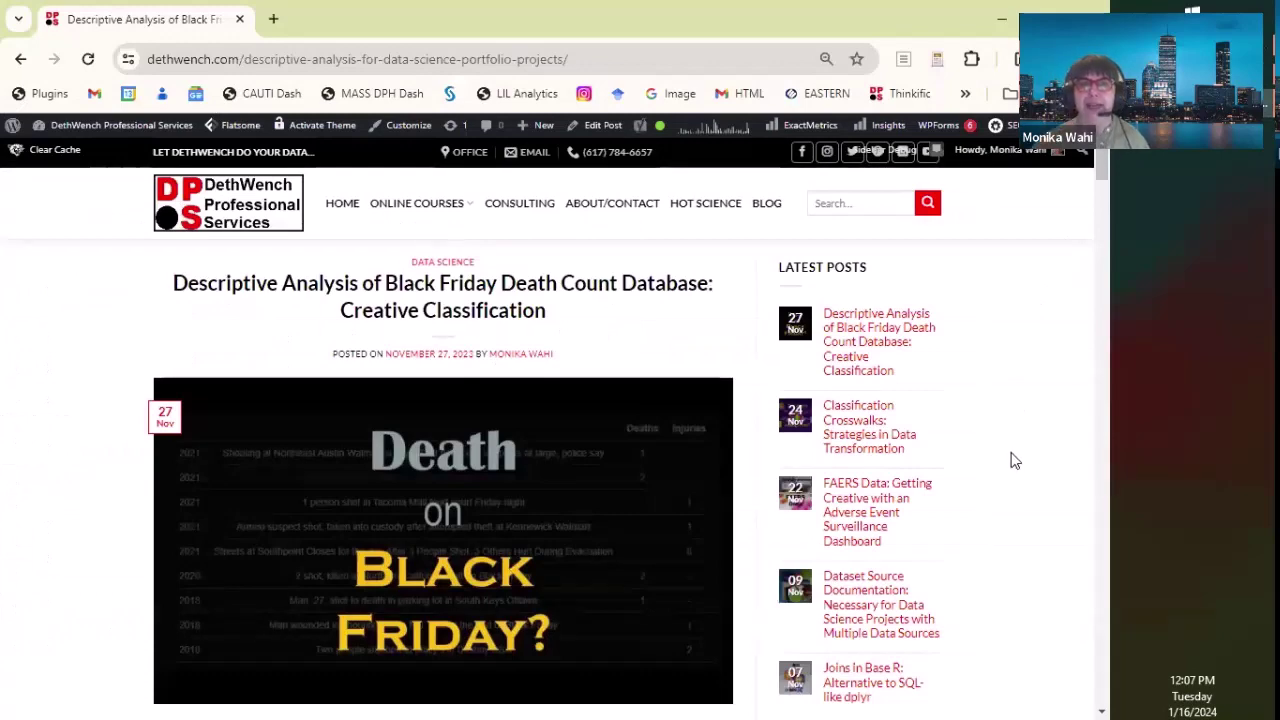
left_click_drag(1100, 165, 1066, 297)
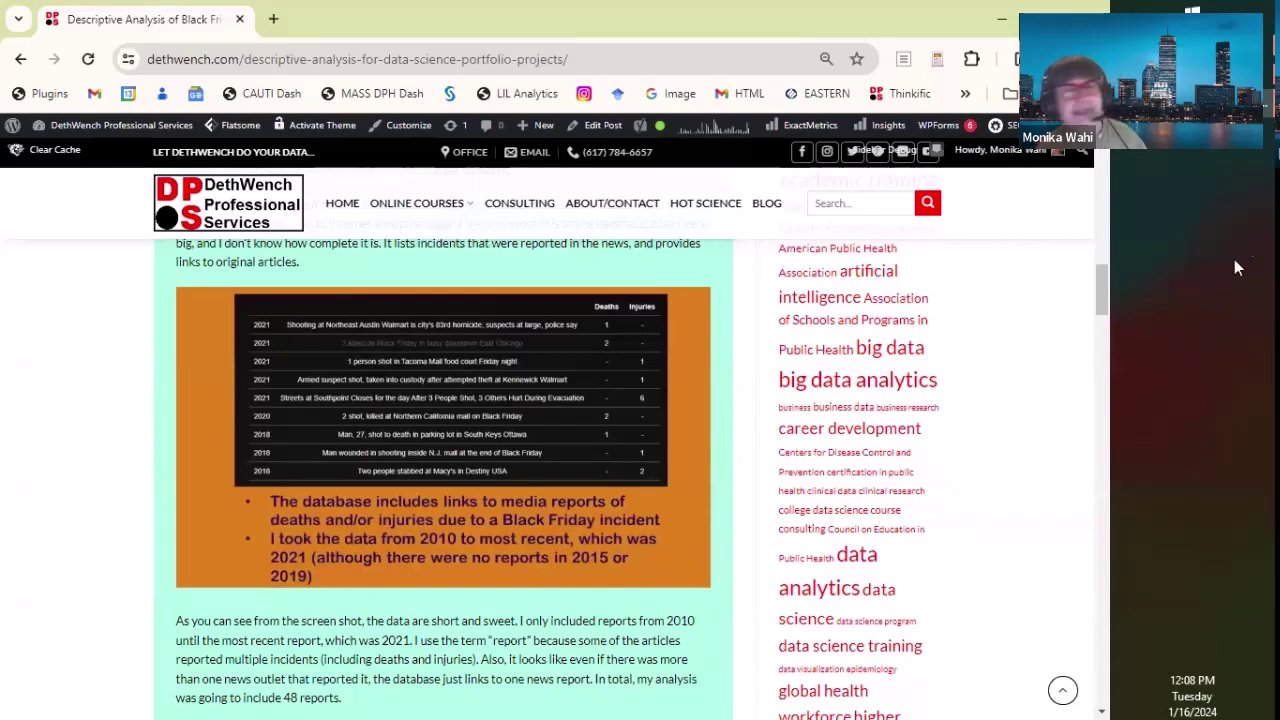
key("alt+Tab")
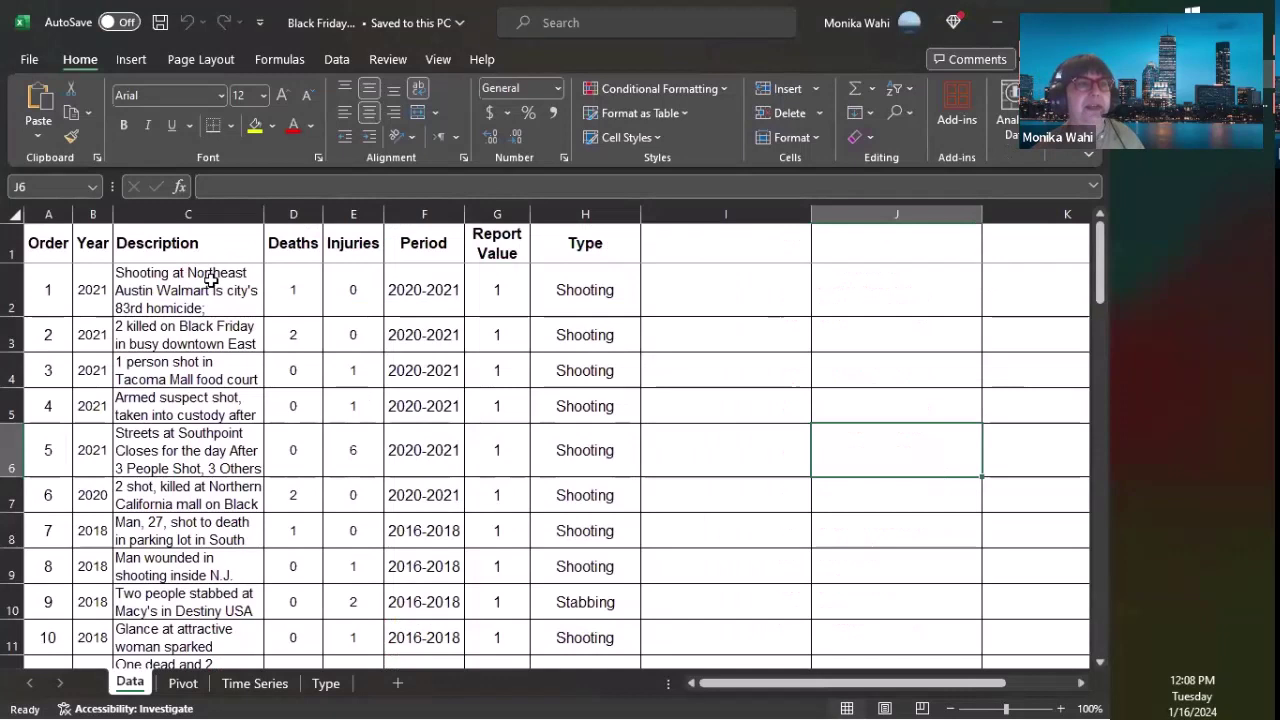
Look through the Black Friday records on the Data sheet from the first to the last row
left_click(38, 242)
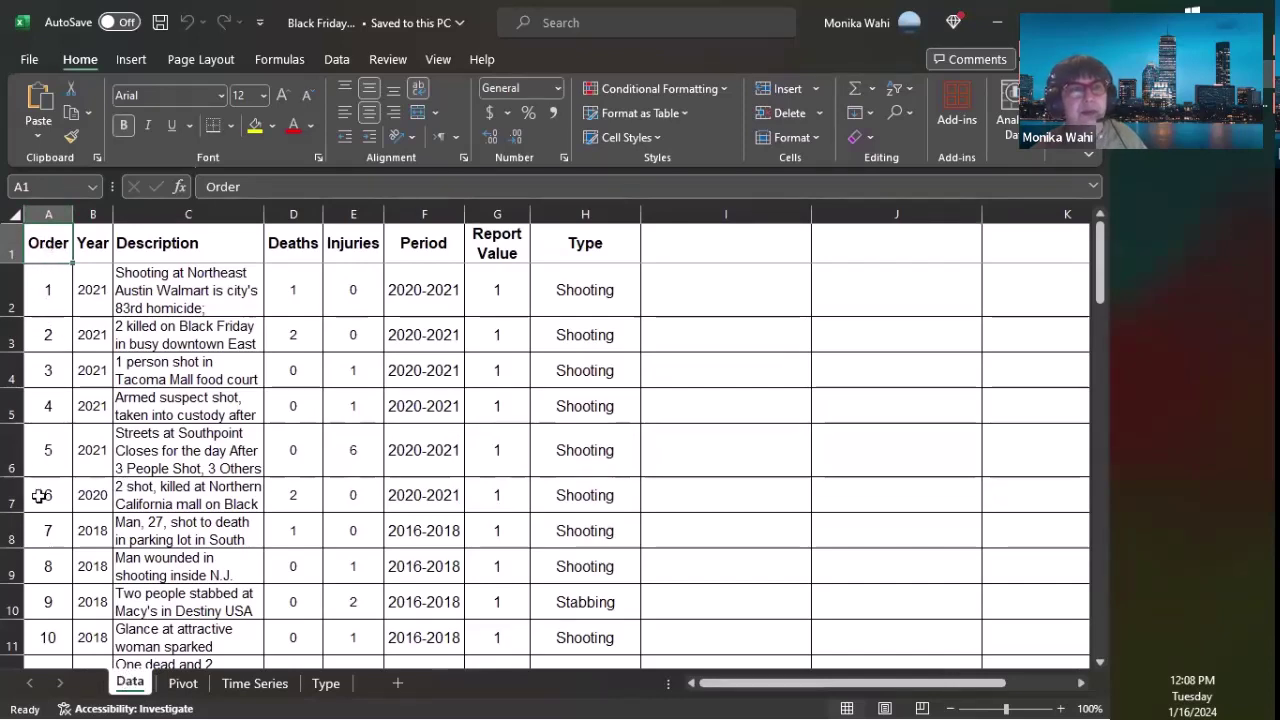
left_click_drag(1100, 245, 1022, 628)
scroll(1024, 615, "down", 4)
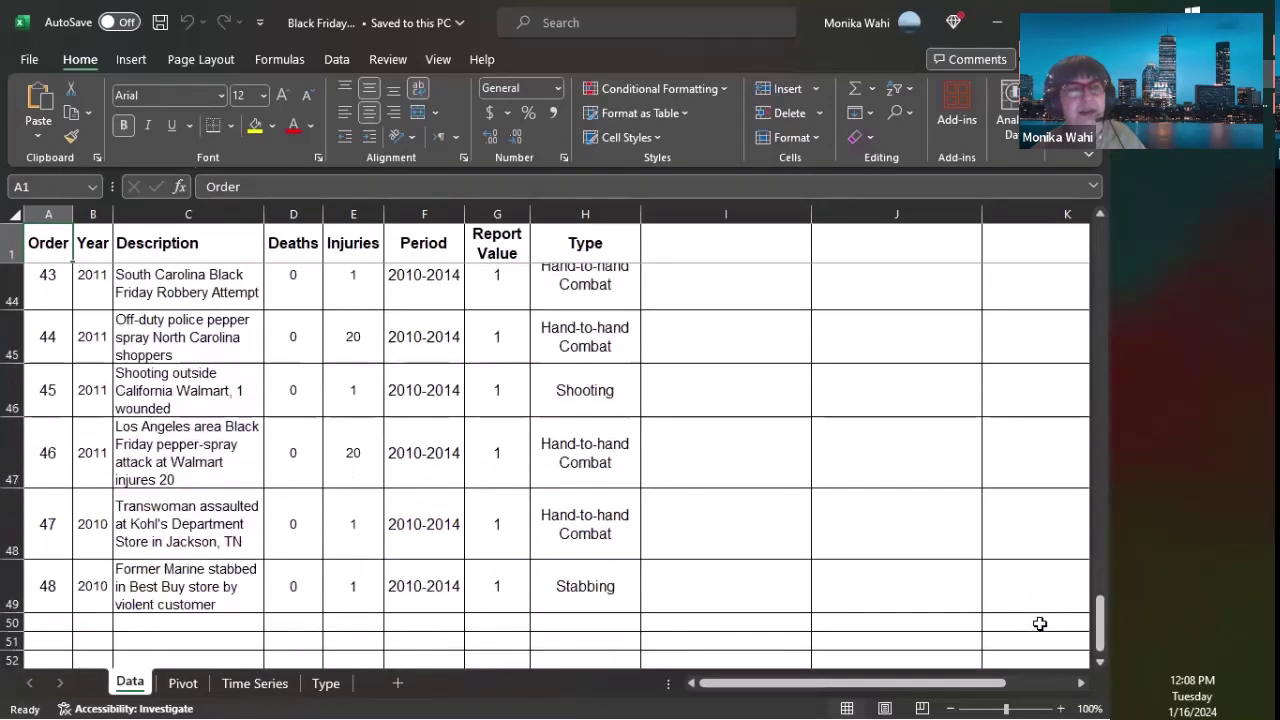
scroll(1040, 623, "down", 2)
left_click_drag(1088, 627, 1097, 240)
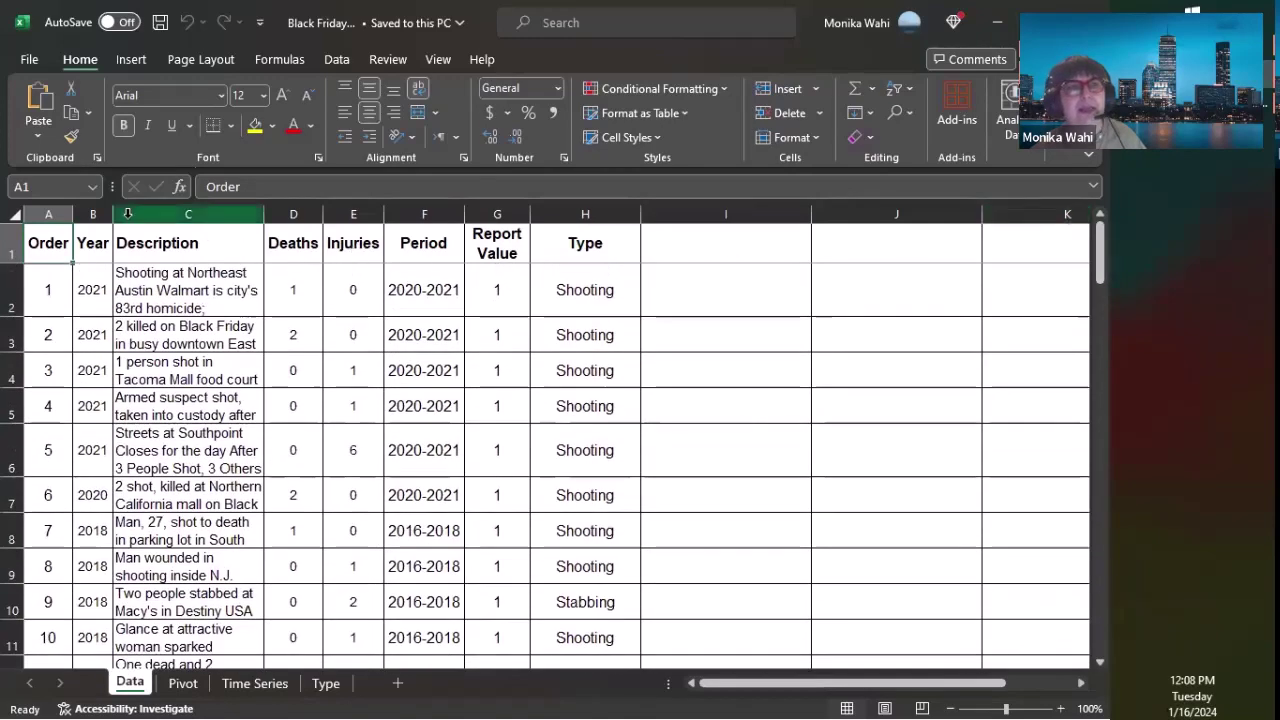
Examine the Year, Description, Deaths and Injuries columns, and the group from Period to Type, on the Data sheet
left_click(92, 214)
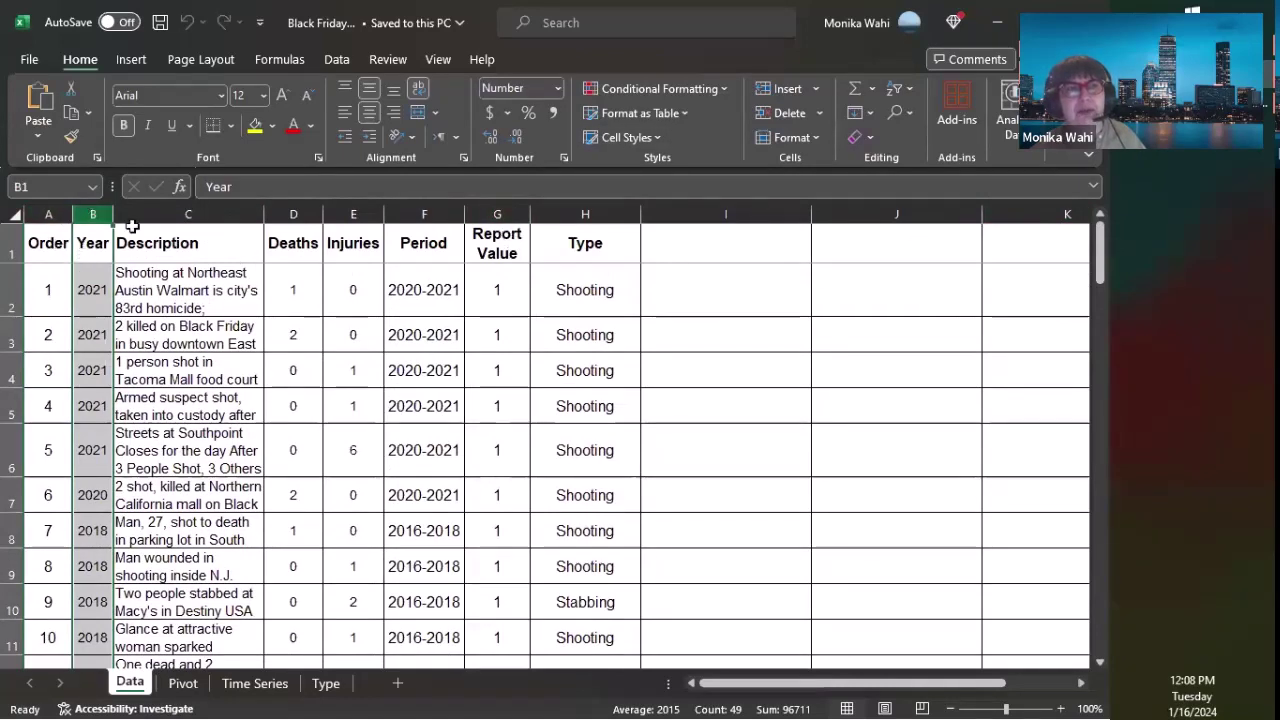
left_click(188, 214)
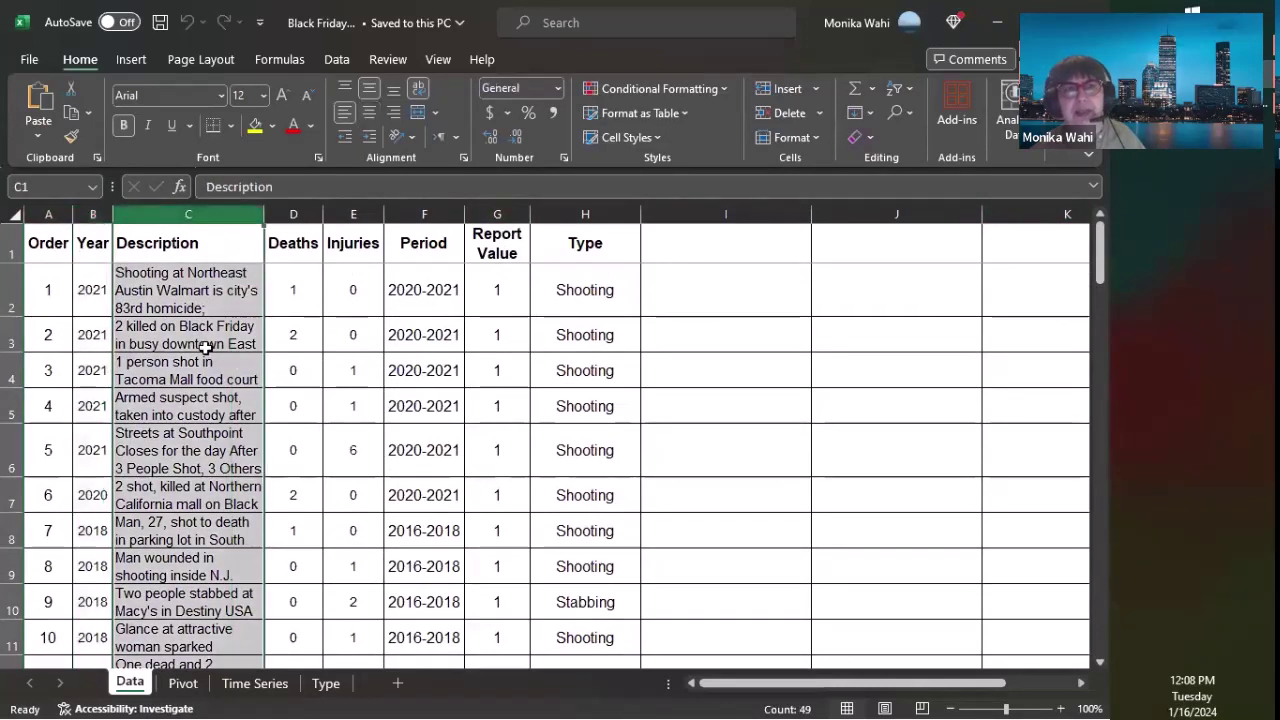
left_click(293, 214)
left_click(352, 214)
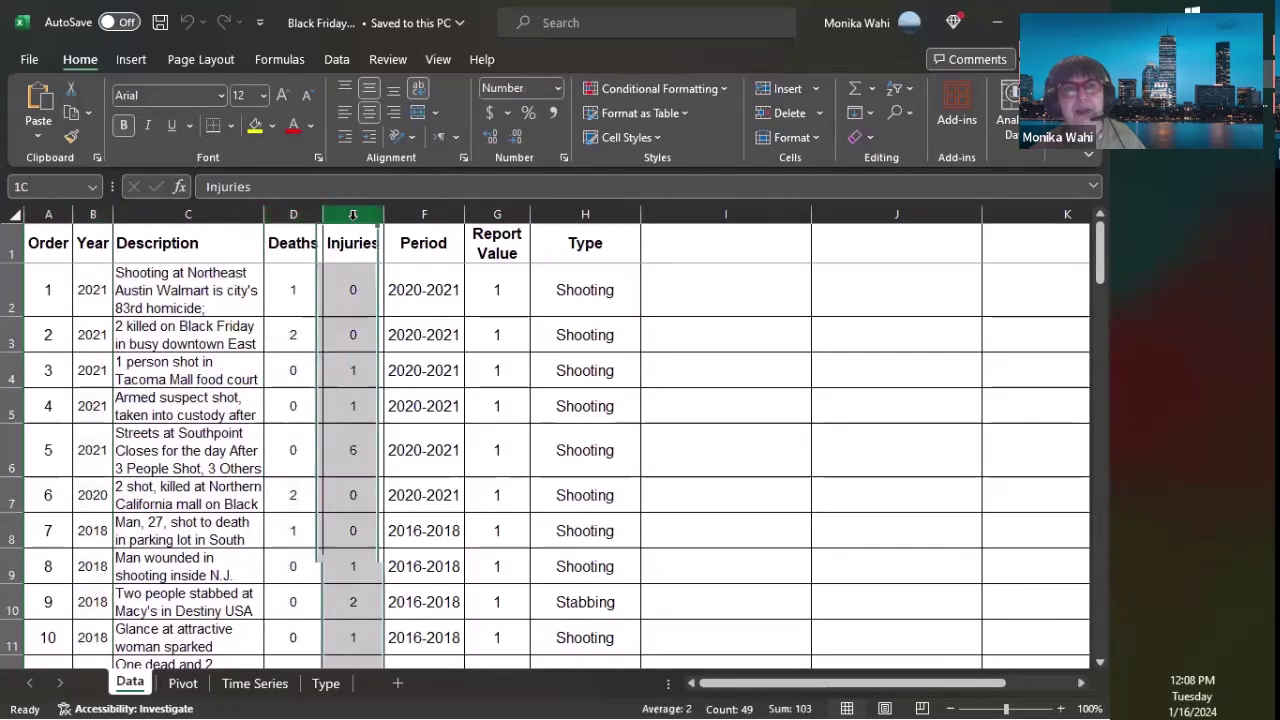
left_click(415, 214)
left_click_drag(415, 214, 566, 218)
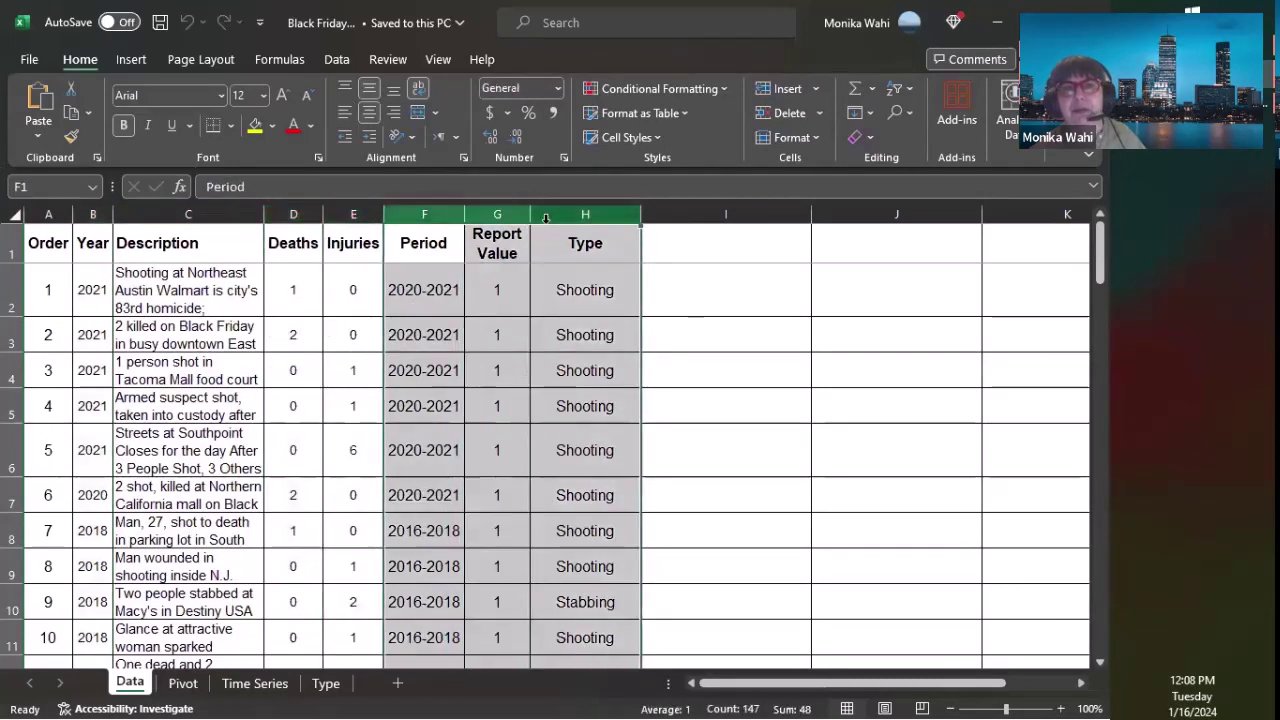
Examine how the Period column groups the records, and inspect the Report Value column
left_click(419, 212)
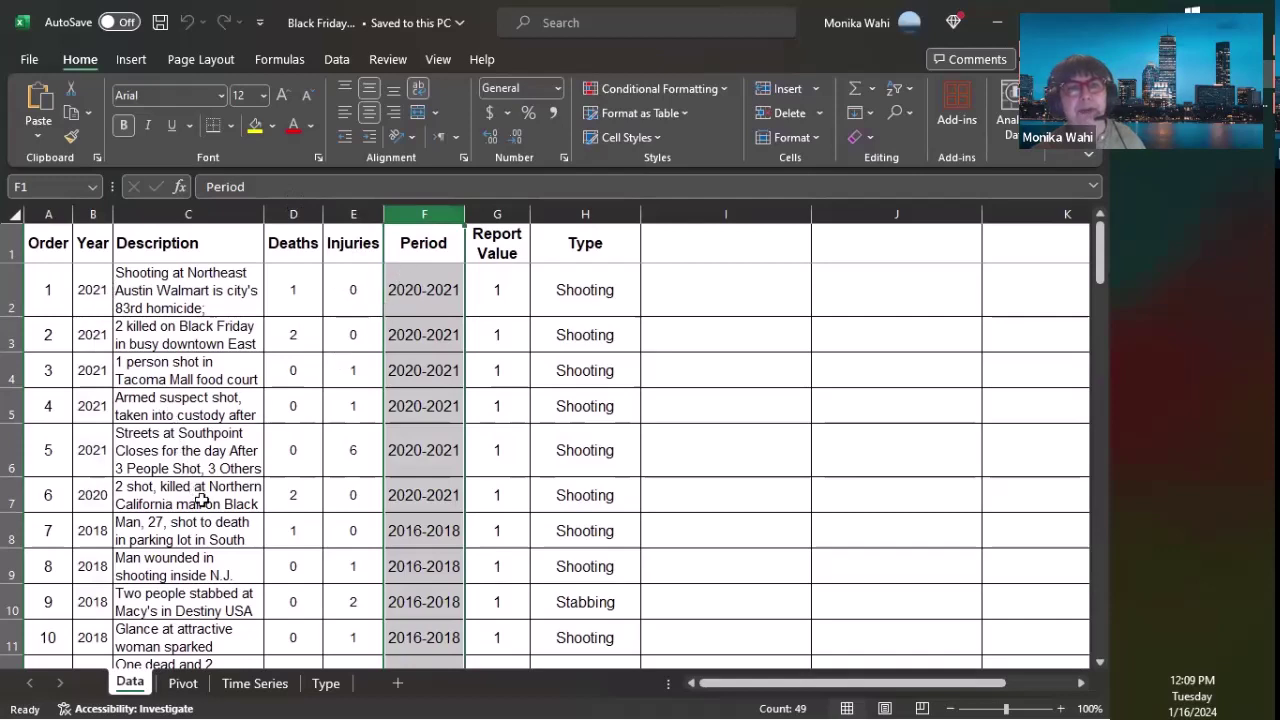
scroll(203, 500, "down", 5)
scroll(215, 518, "down", 4)
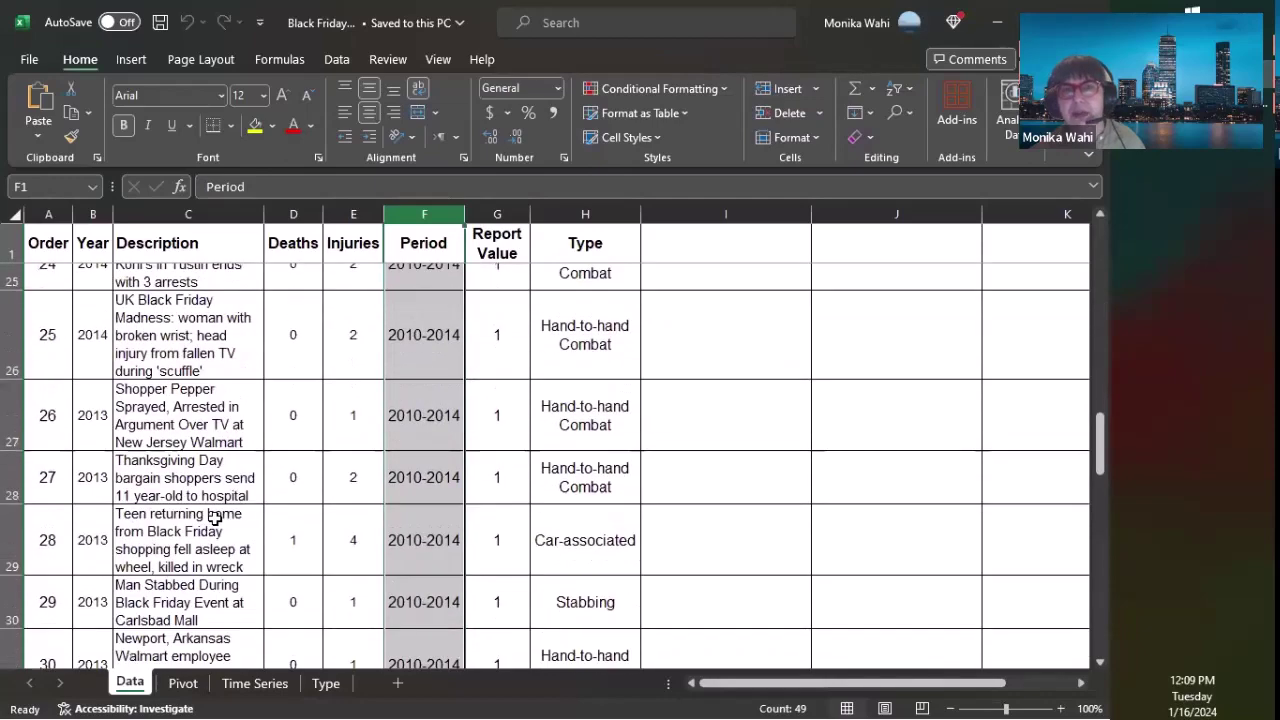
scroll(215, 518, "up", 9)
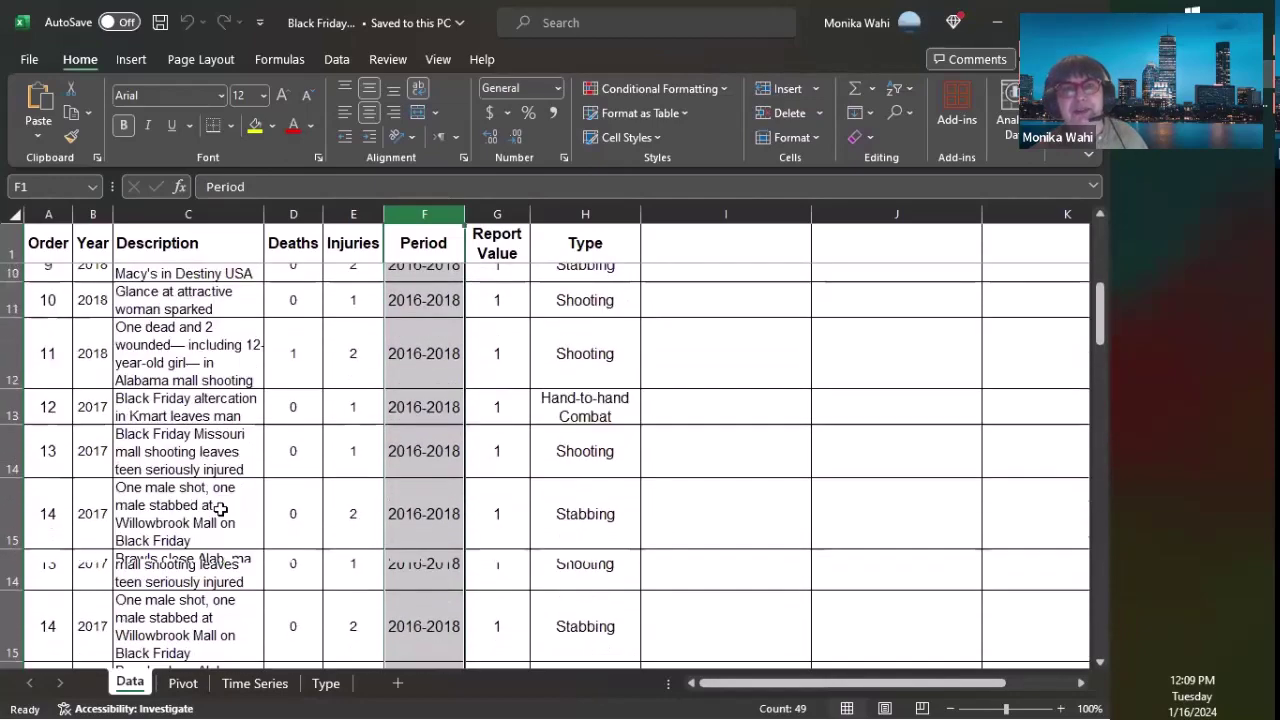
scroll(220, 510, "up", 1)
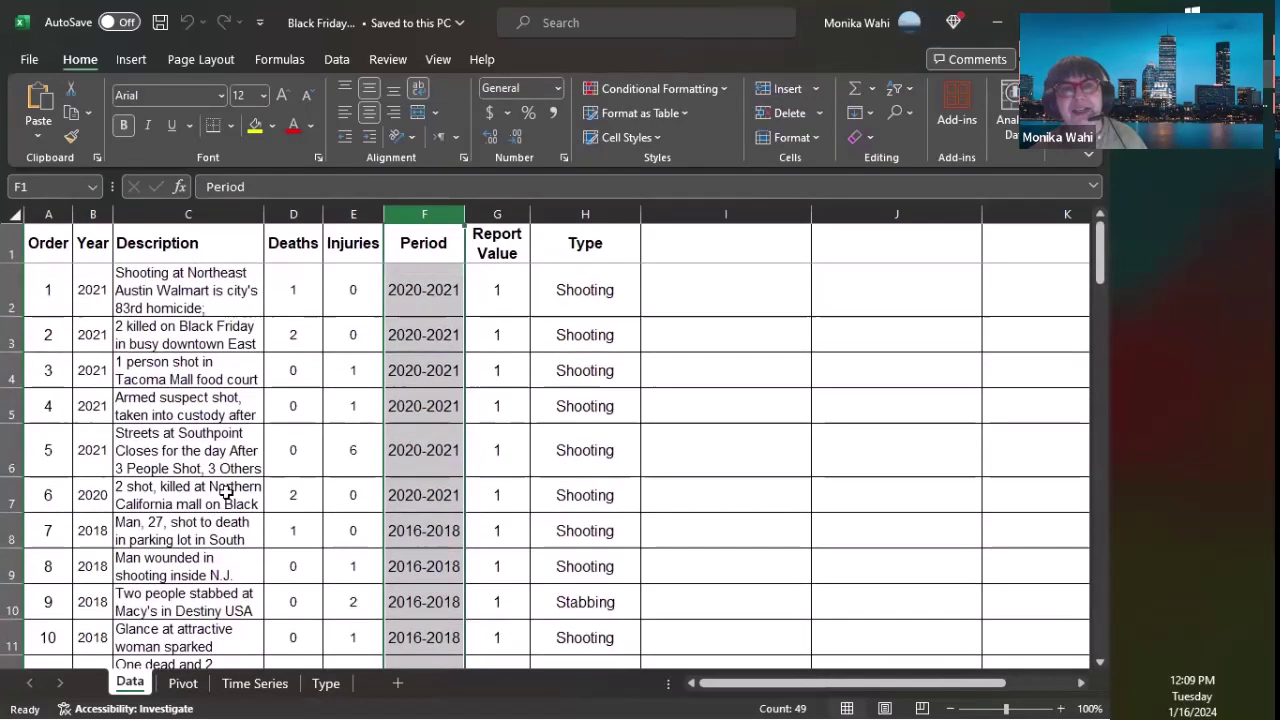
left_click(497, 213)
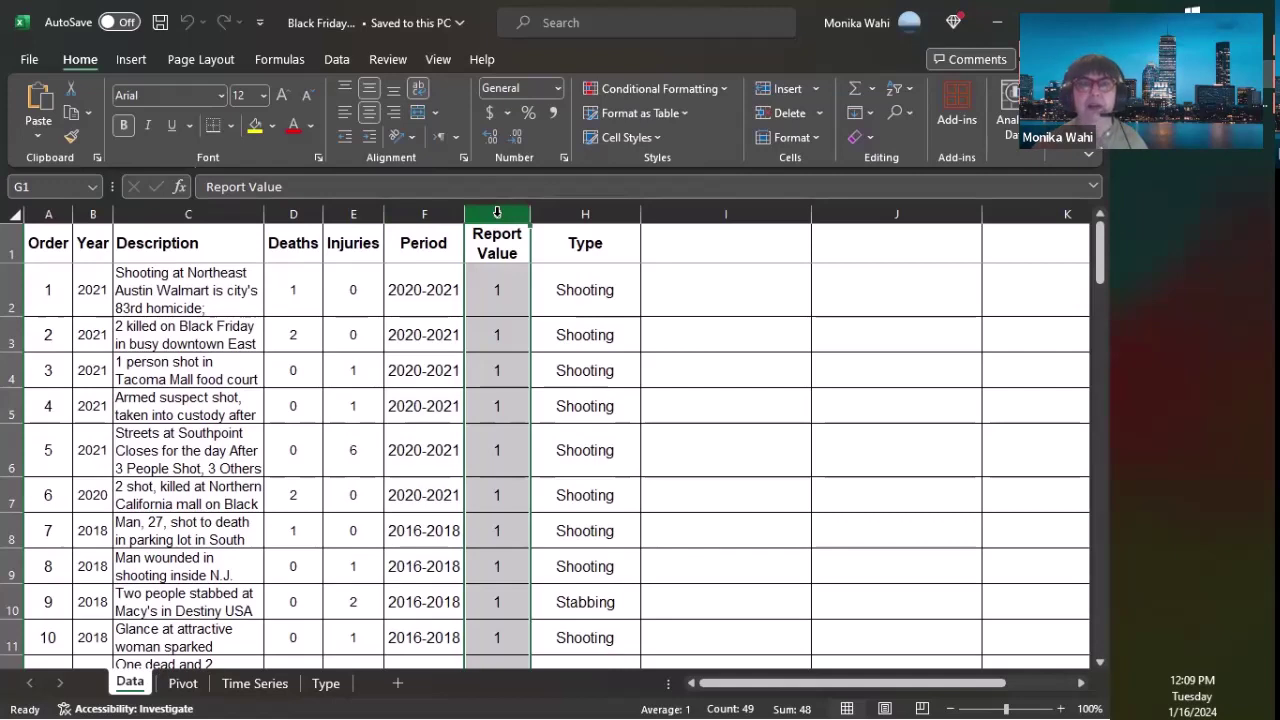
Look over the pivot table on the Pivot sheet and the yearly report counts on the Time Series sheet
left_click(180, 684)
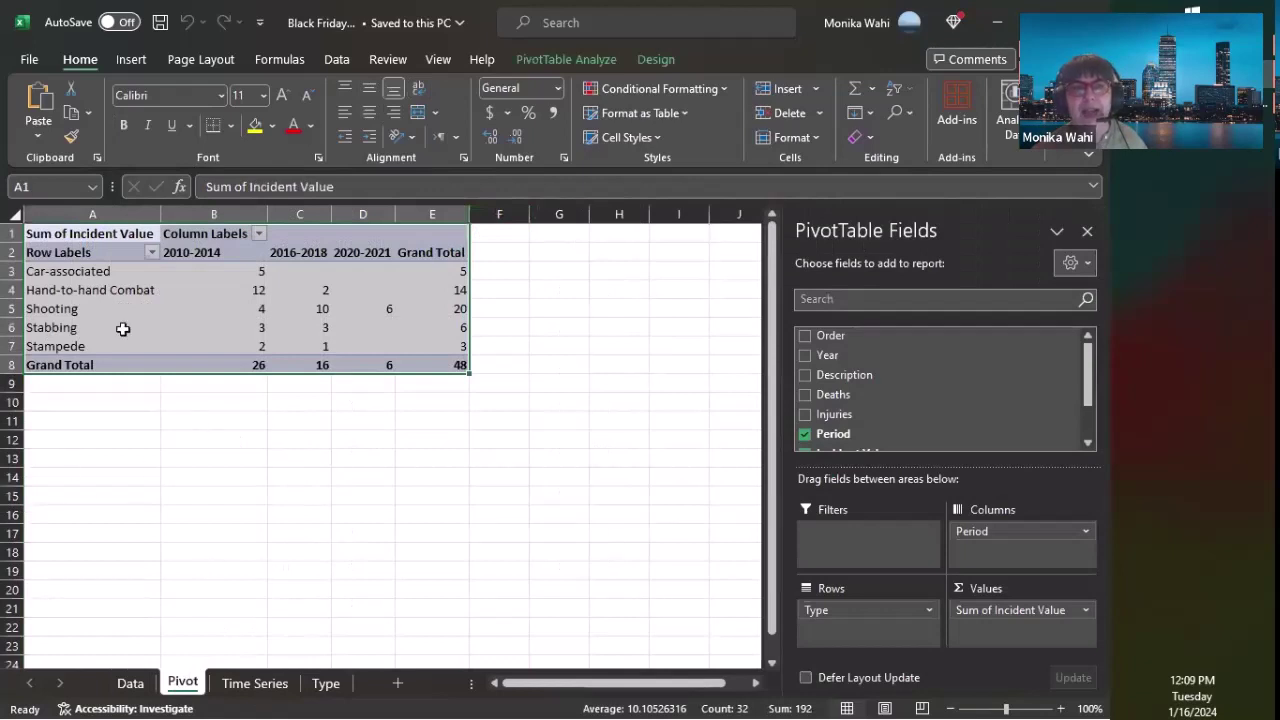
left_click(264, 684)
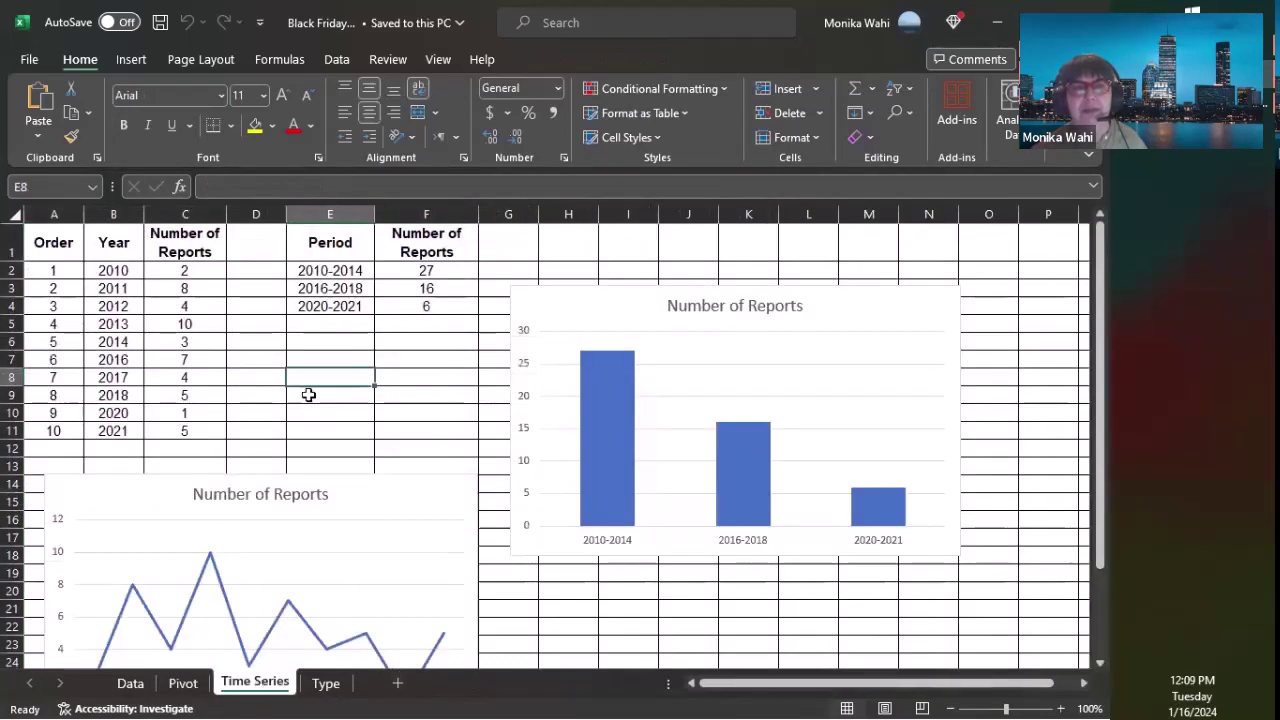
left_click(279, 372)
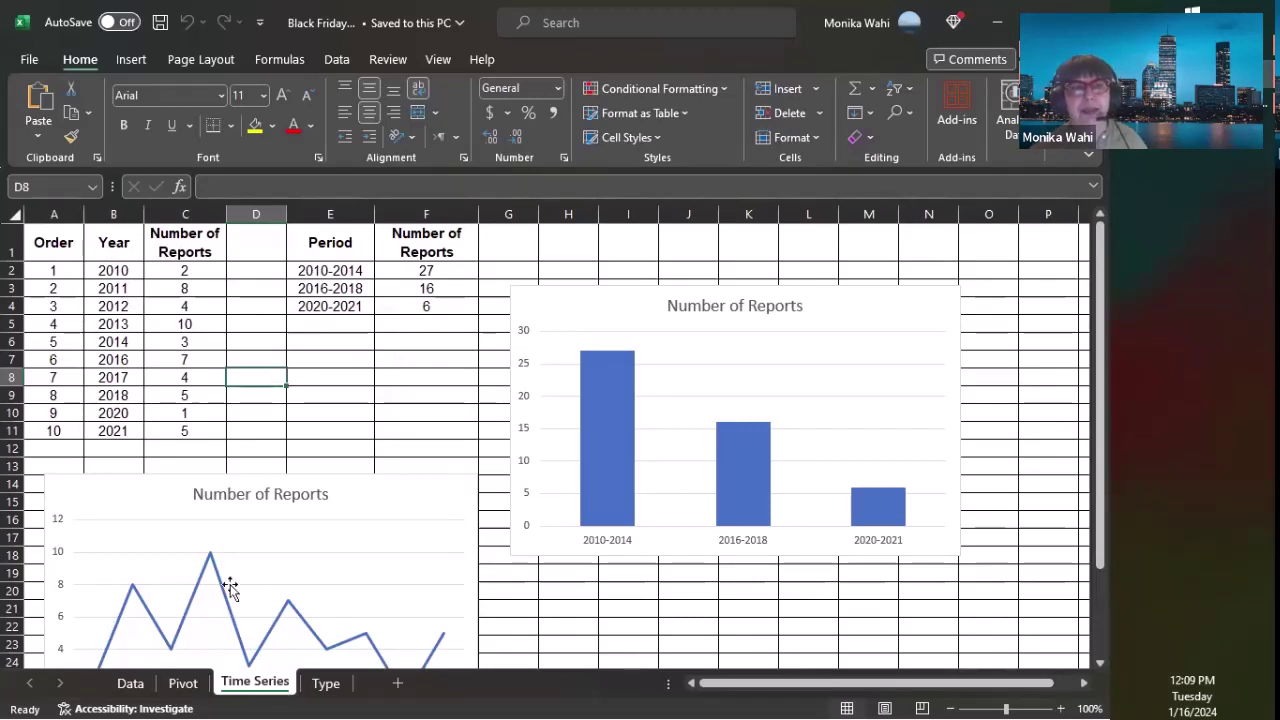
left_click(99, 250)
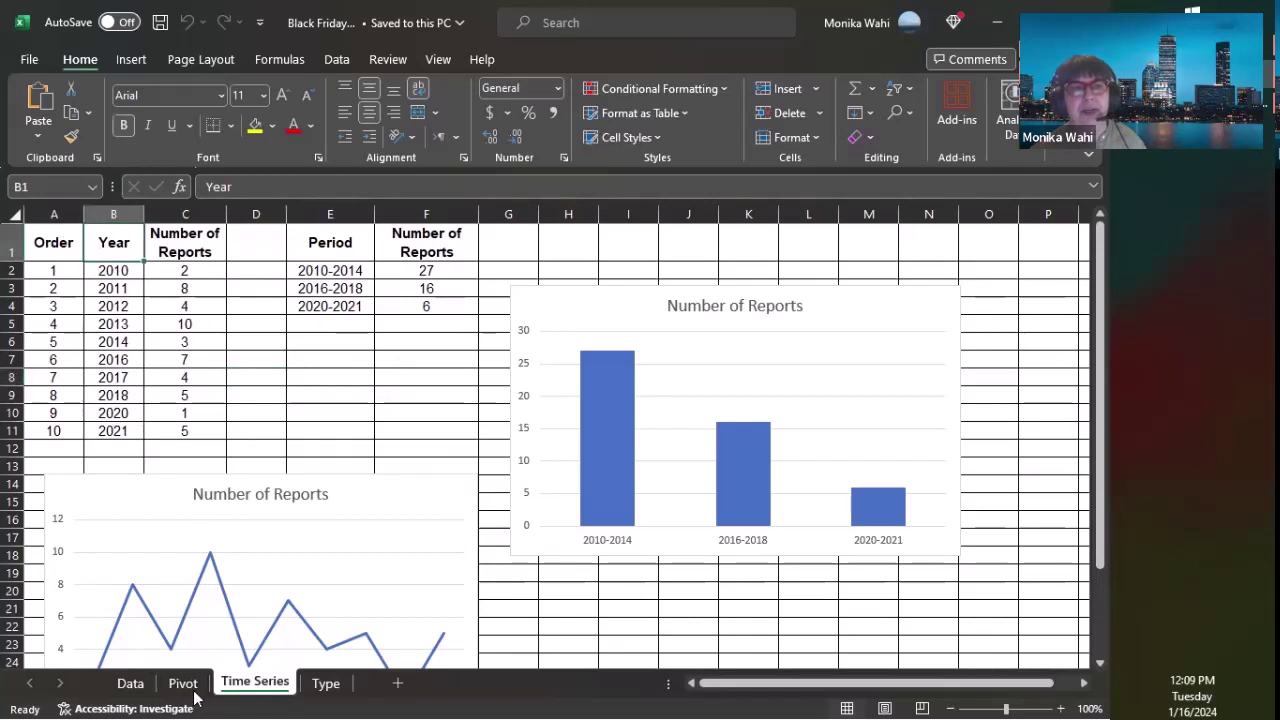
left_click(167, 428)
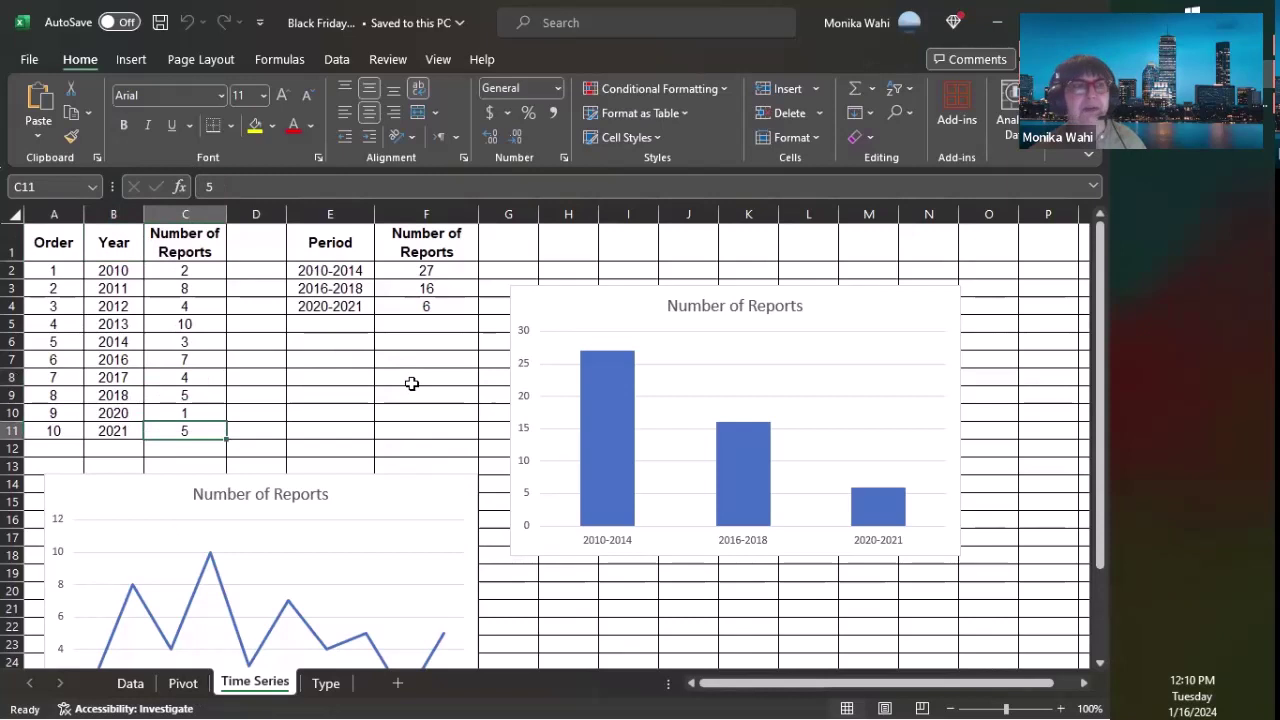
left_click(127, 270)
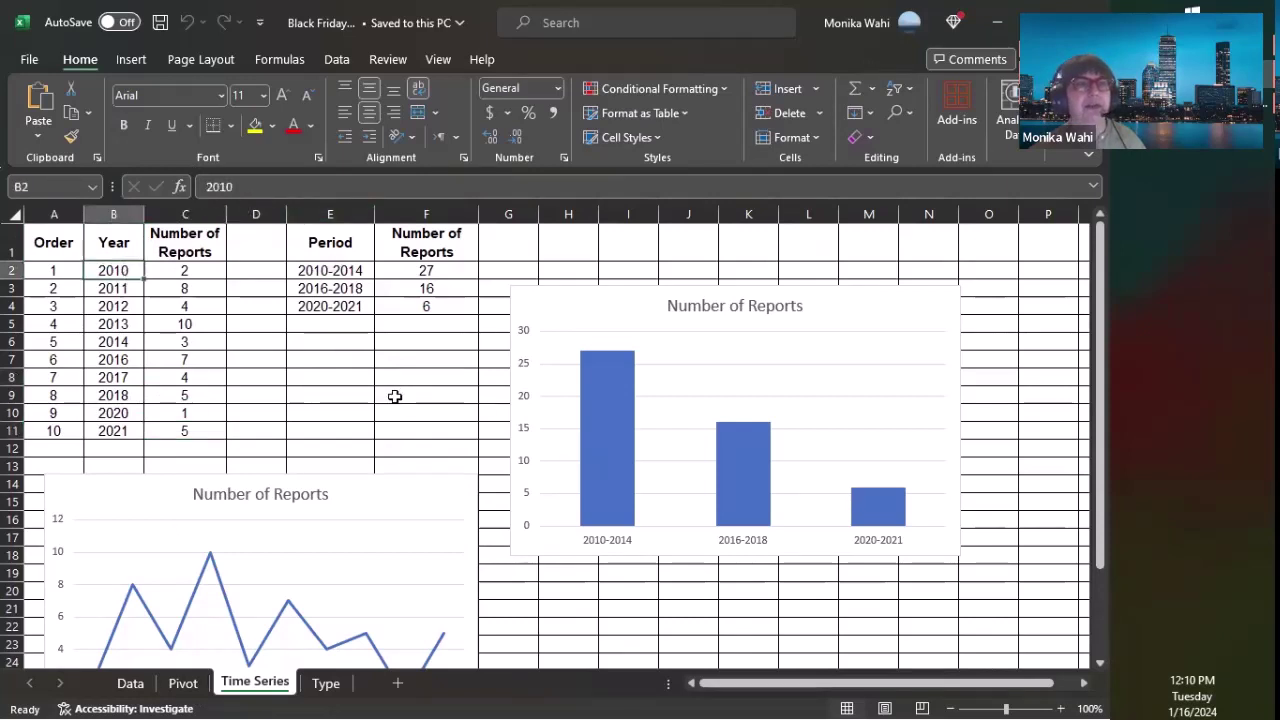
left_click(113, 284)
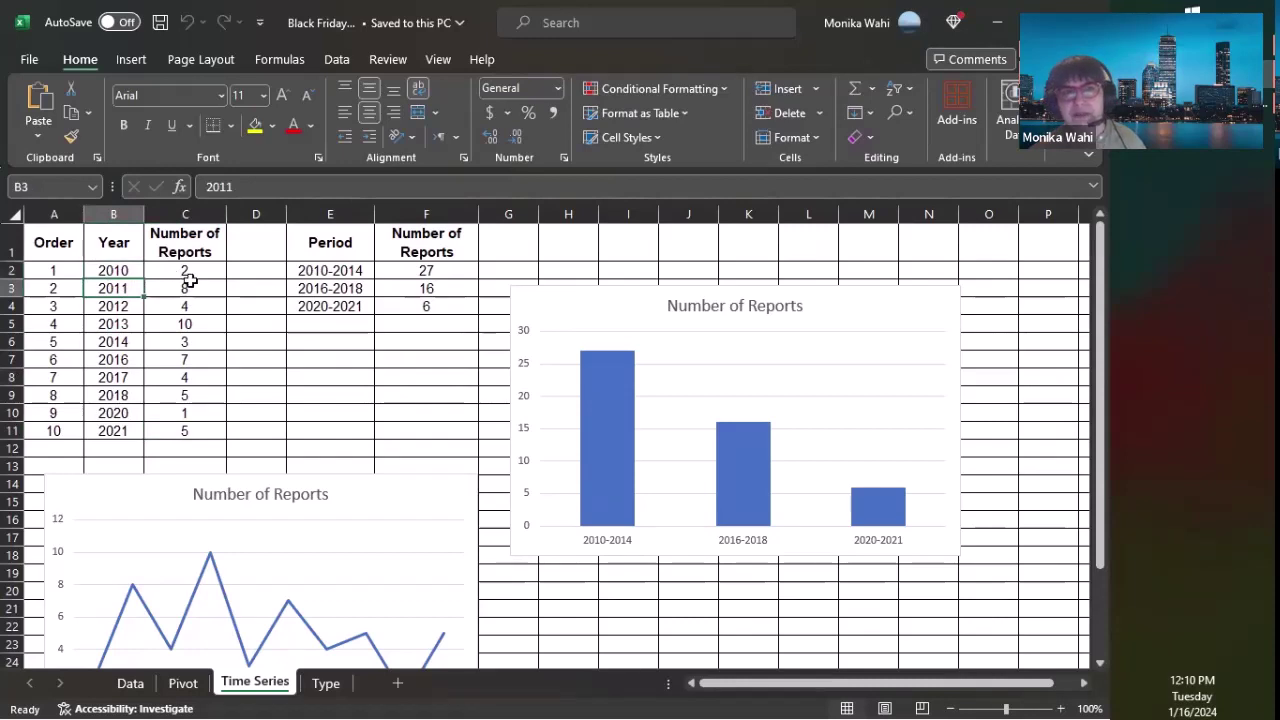
Compare the yearly line chart with the period column chart on the Time Series sheet
left_click(312, 378)
scroll(470, 505, "down", 3)
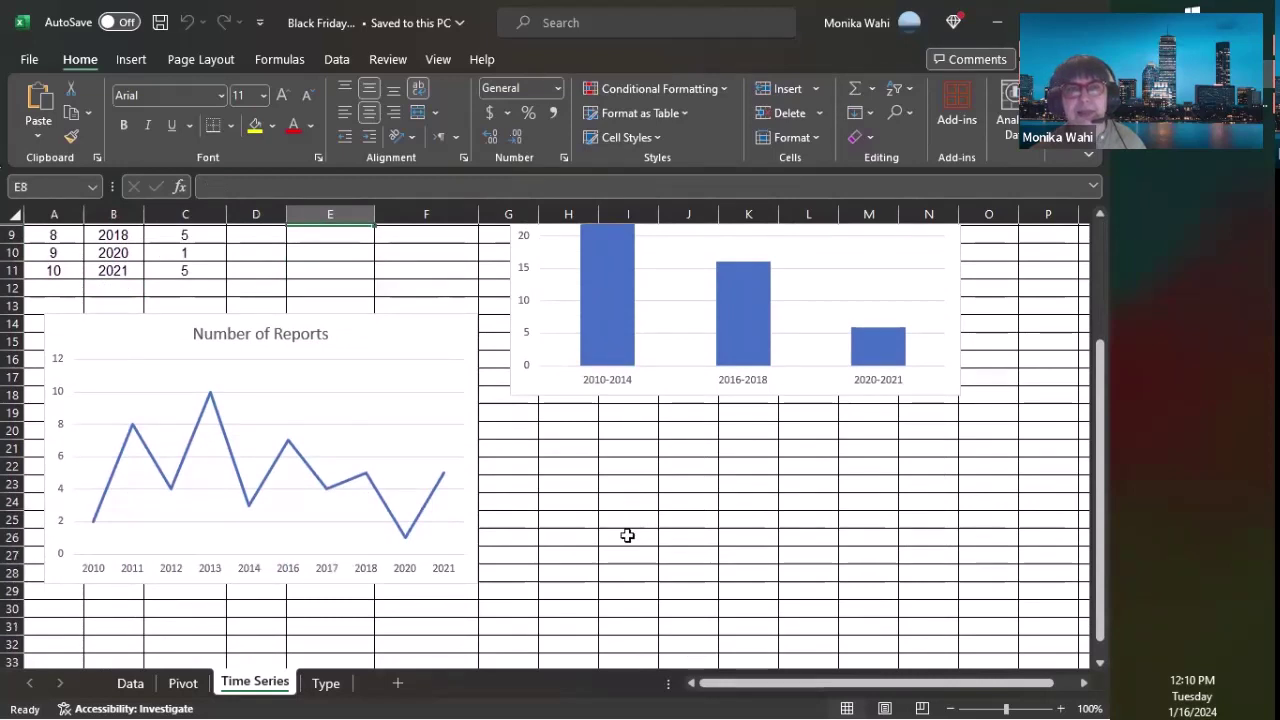
scroll(451, 413, "up", 3)
left_click(455, 392)
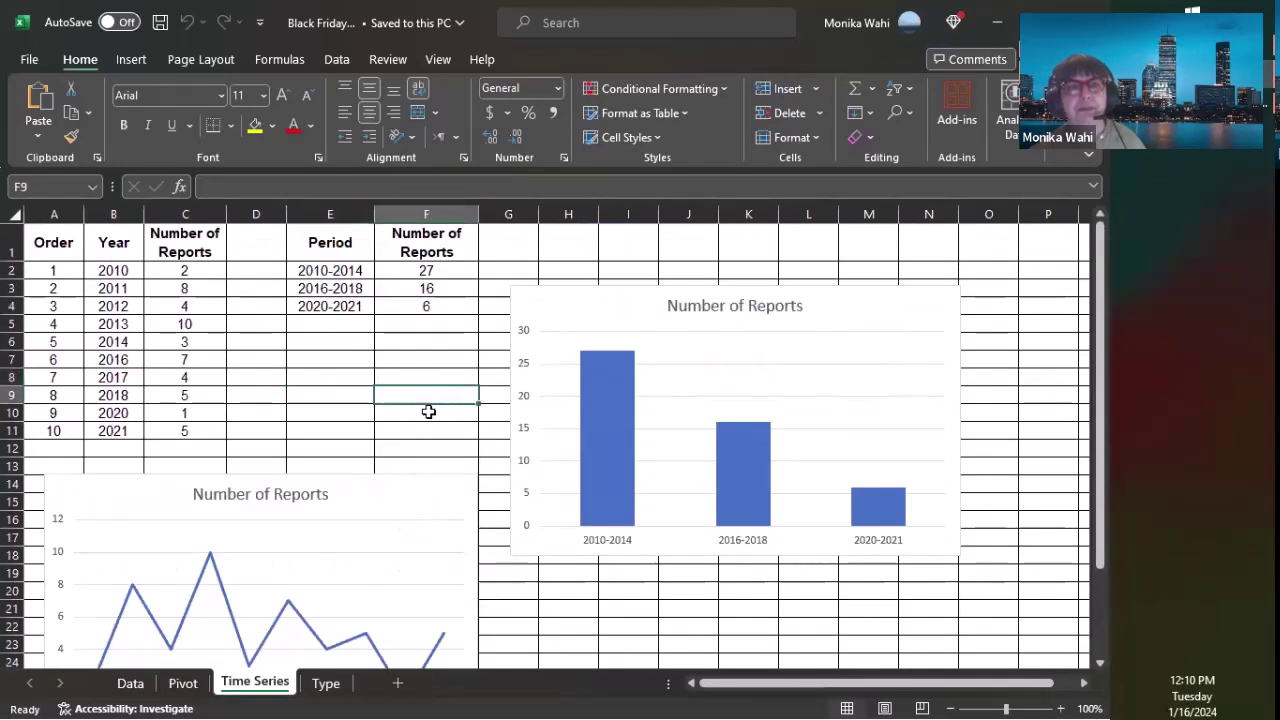
scroll(580, 572, "down", 3)
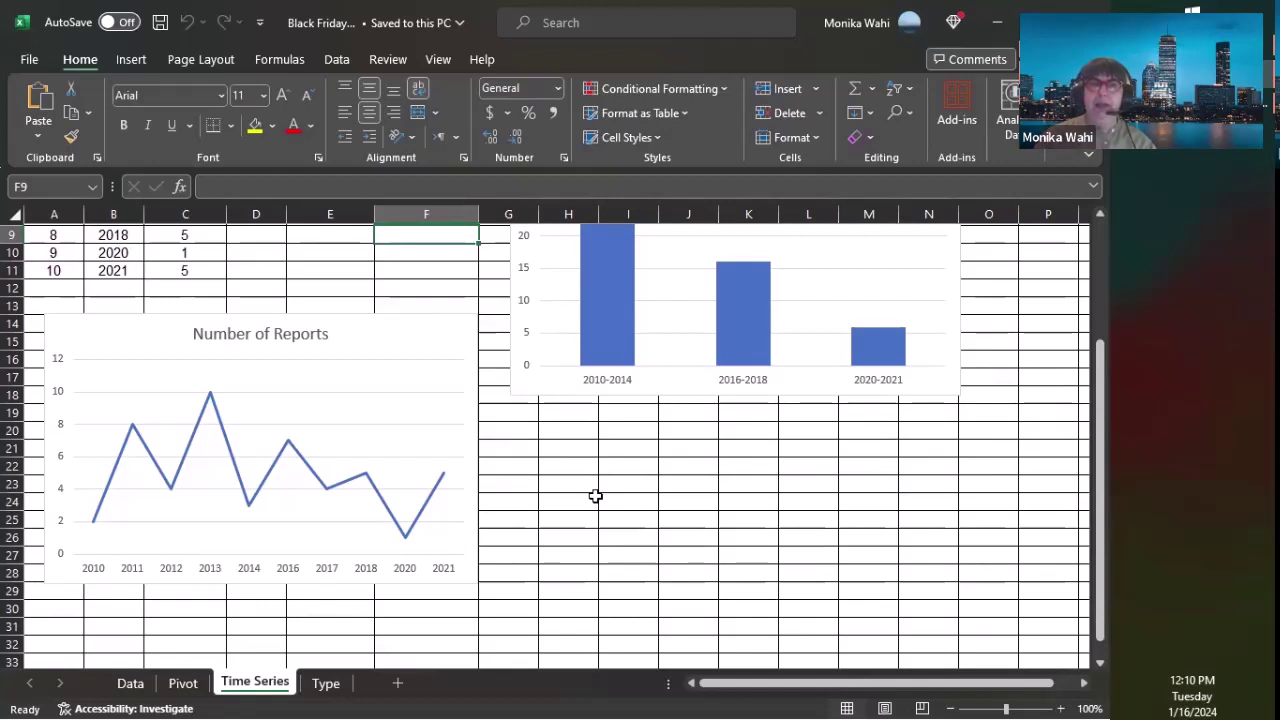
scroll(560, 470, "up", 3)
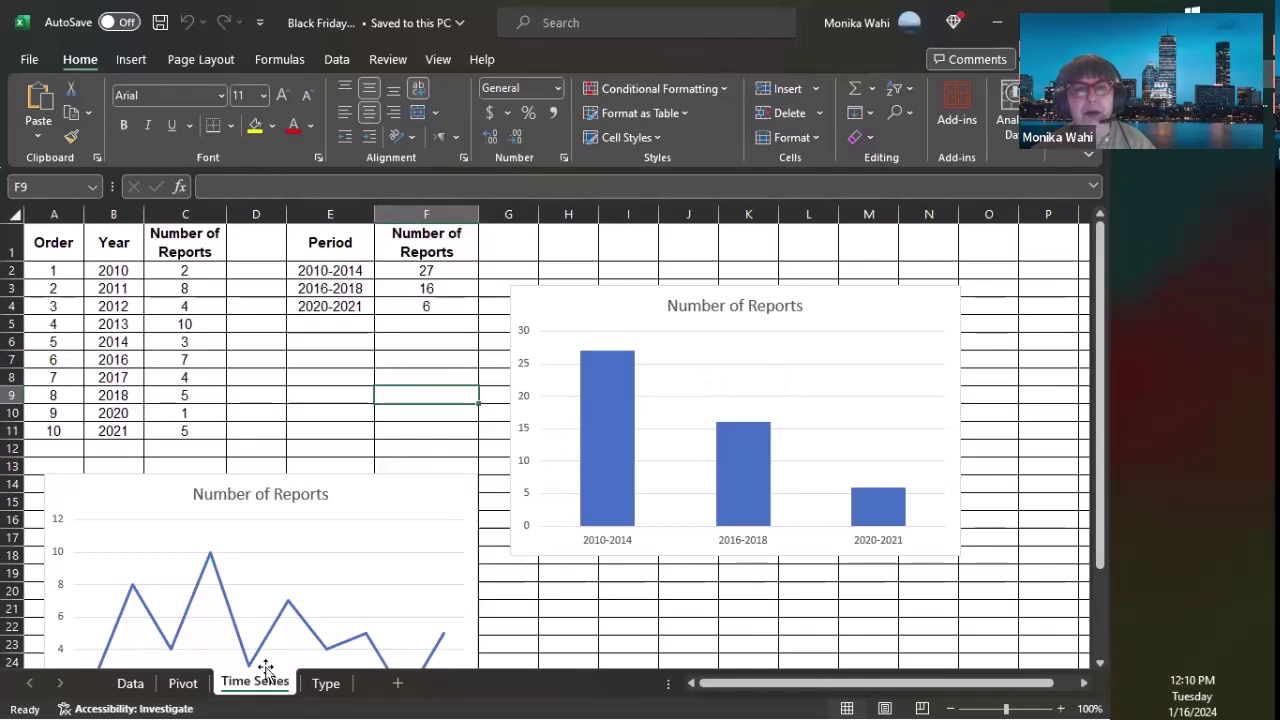
Examine the Type sheet's stacked chart of reports by type and period alongside the Data sheet's Type column
left_click(326, 680)
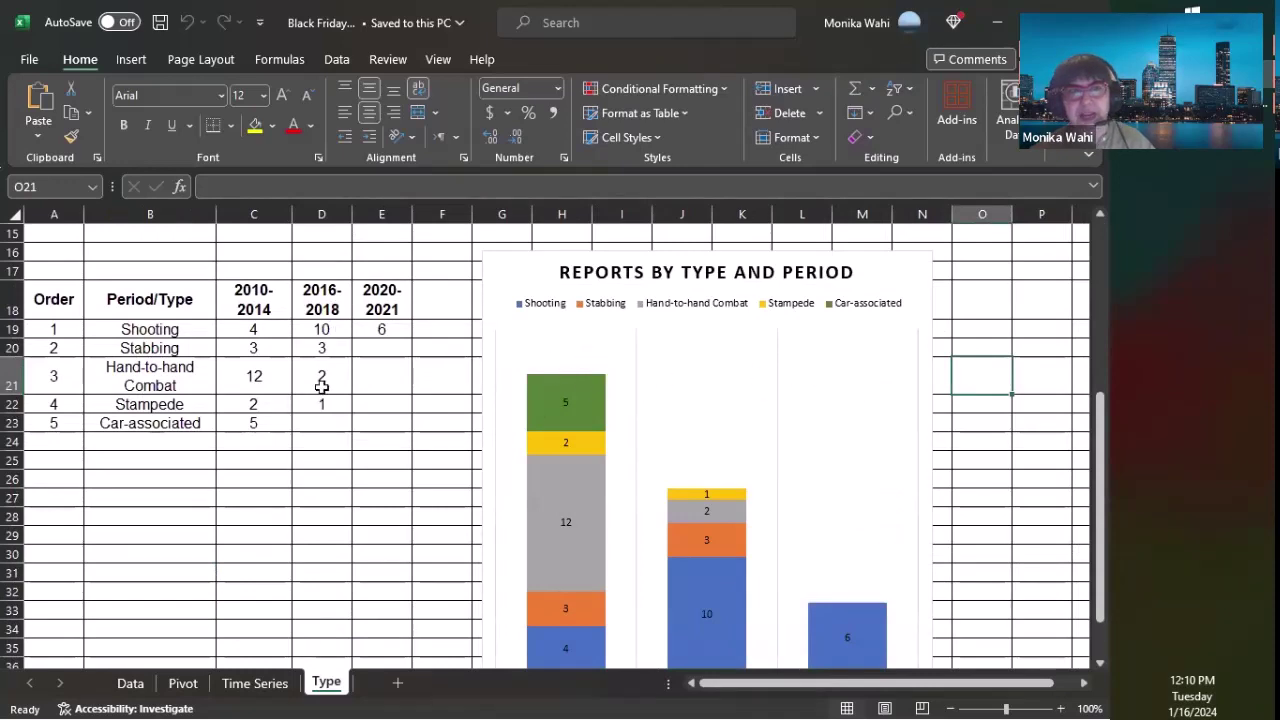
left_click(130, 683)
left_click(628, 381)
scroll(623, 414, "down", 3)
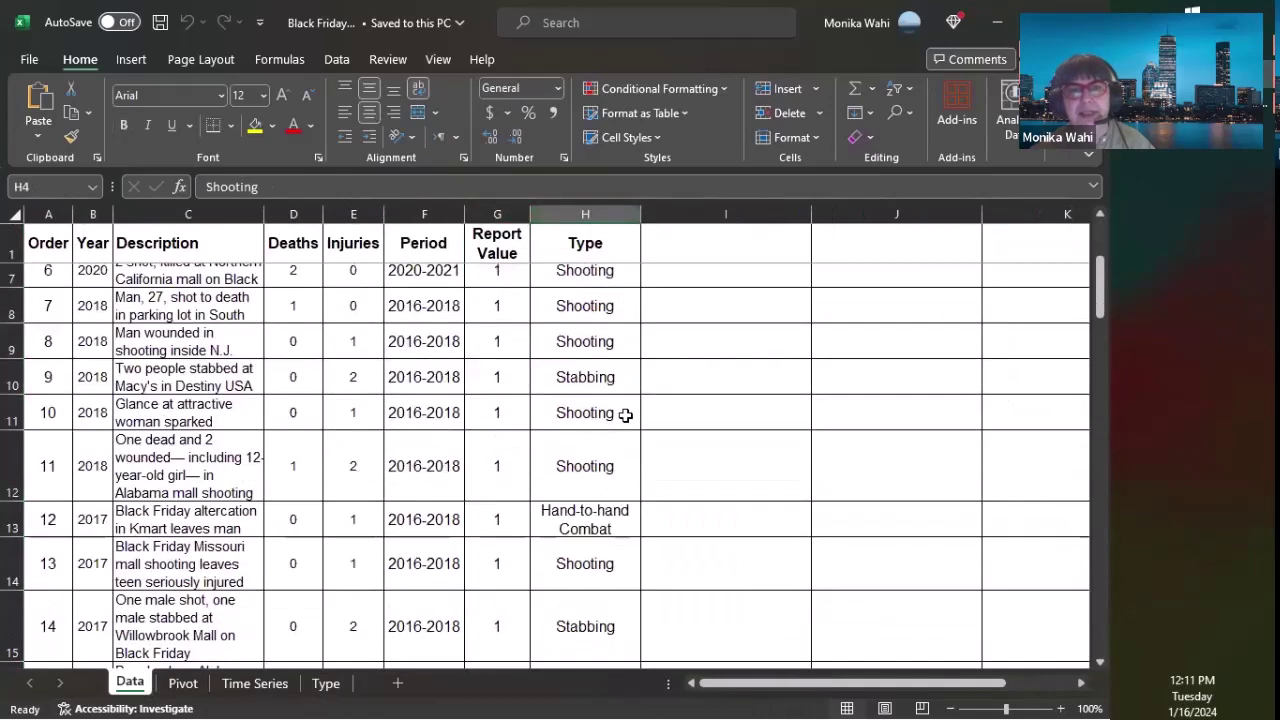
scroll(625, 415, "up", 4)
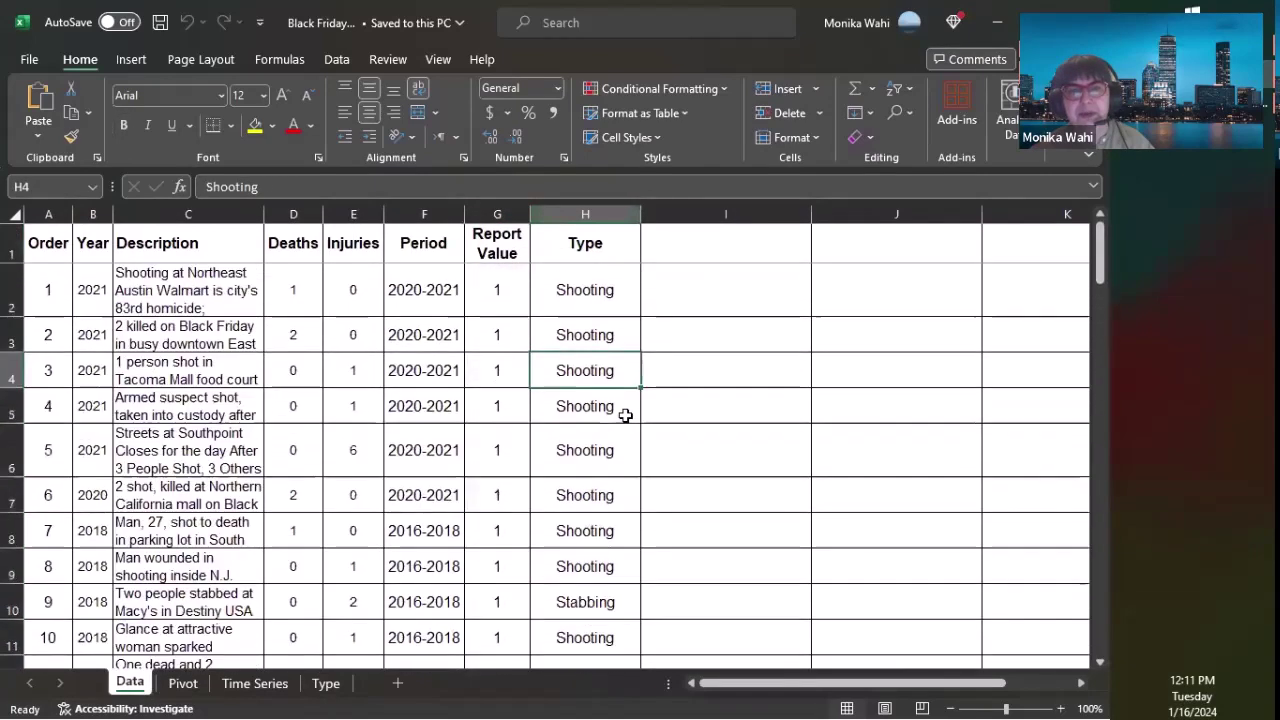
left_click(326, 683)
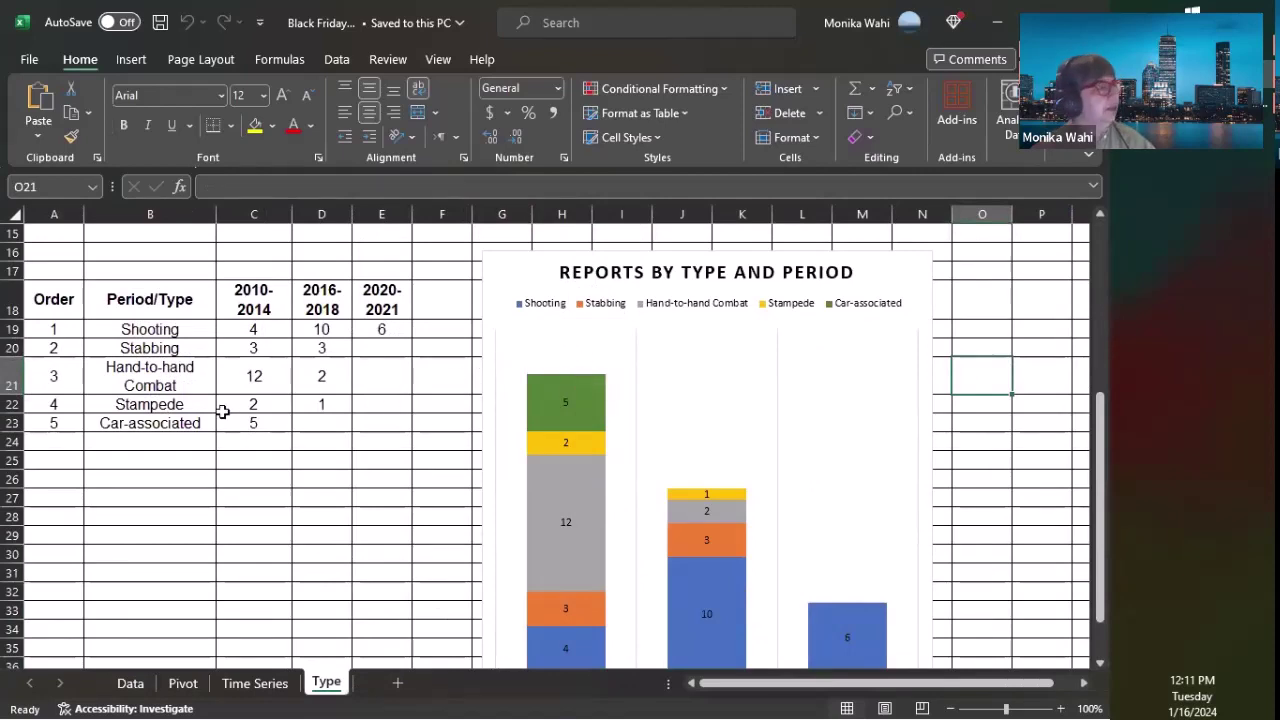
Revisit the Pivot sheet and inspect the Year range B2:B11 and Number of Reports range C2:C11 on the Time Series sheet
left_click(184, 684)
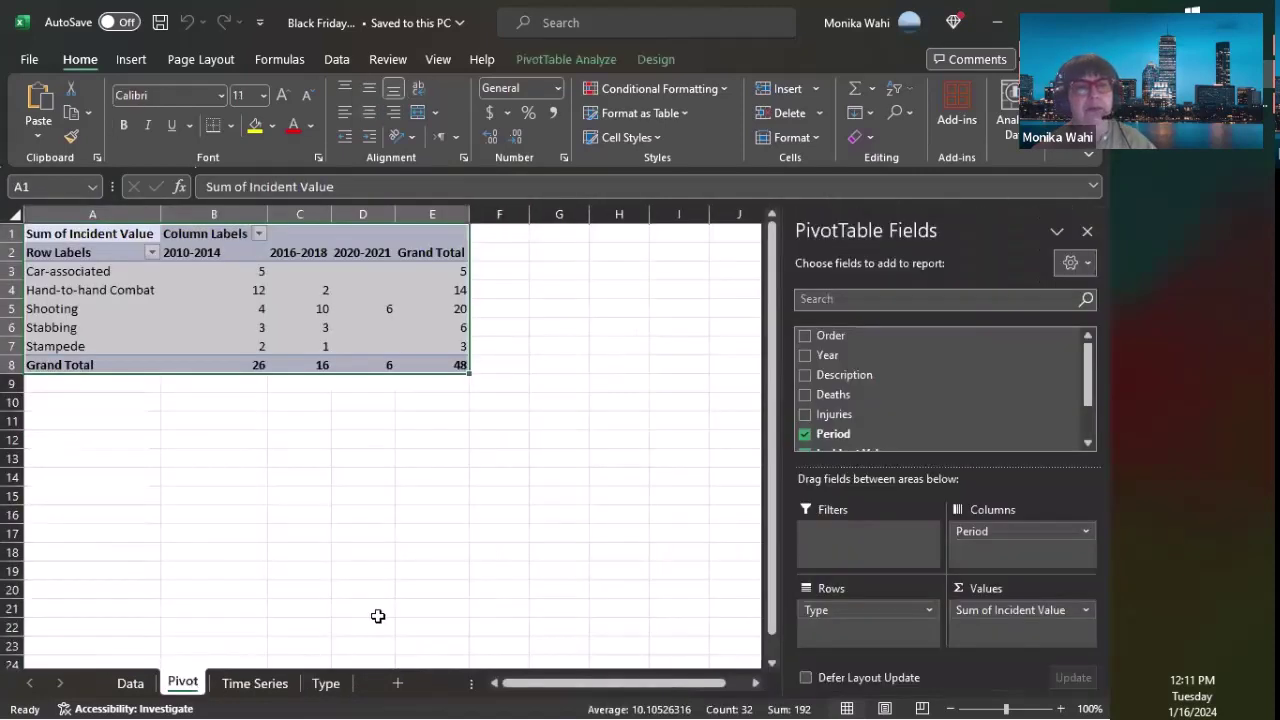
left_click(256, 684)
left_click(316, 389)
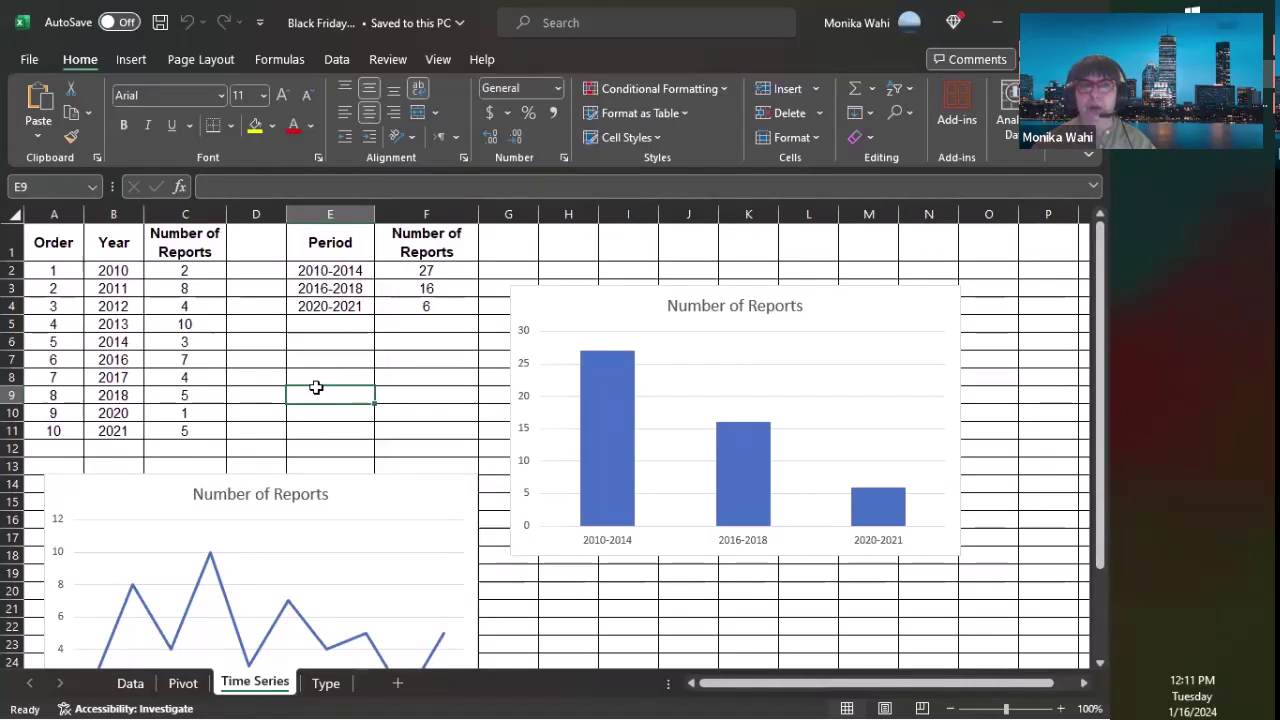
left_click_drag(106, 271, 114, 431)
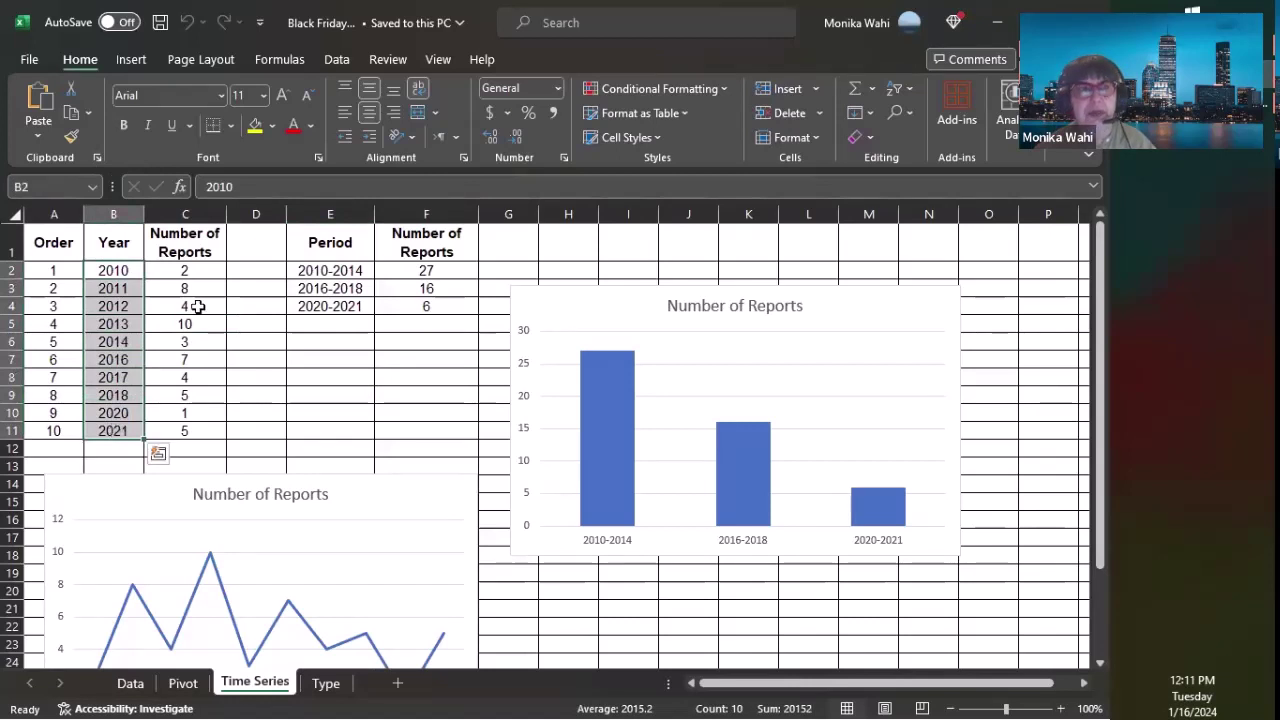
left_click_drag(194, 270, 185, 430)
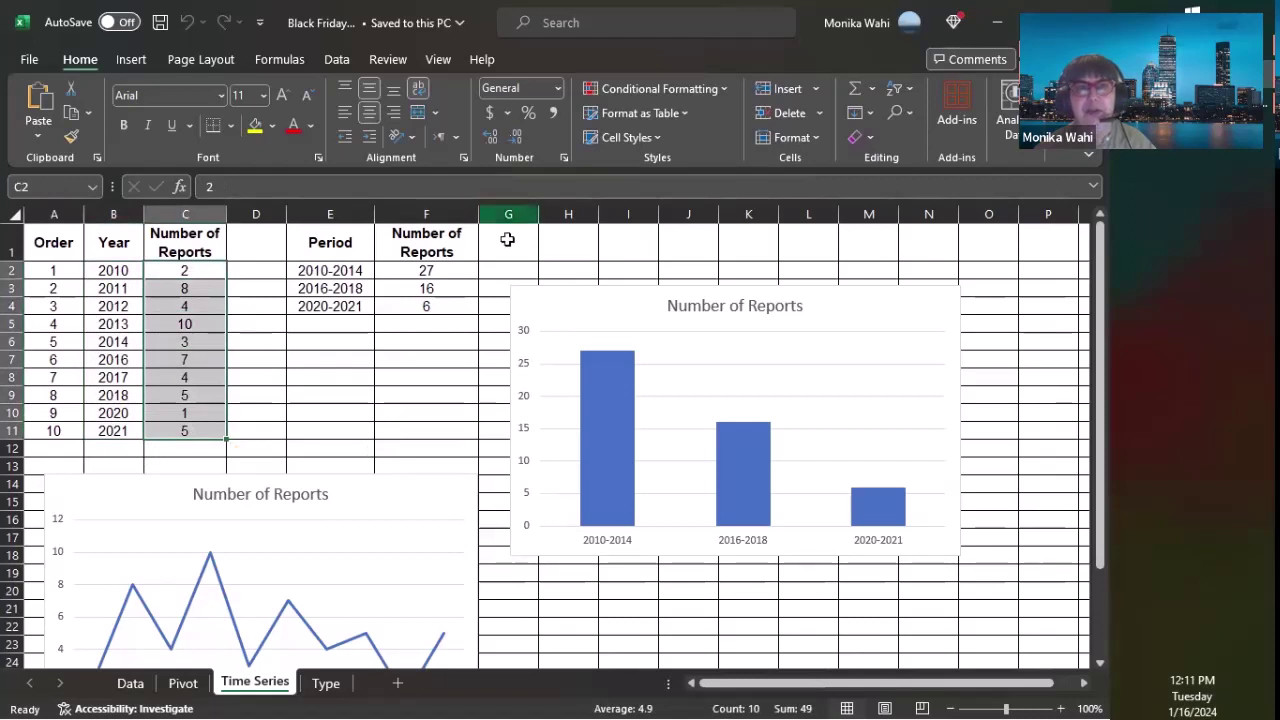
left_click_drag(556, 245, 706, 240)
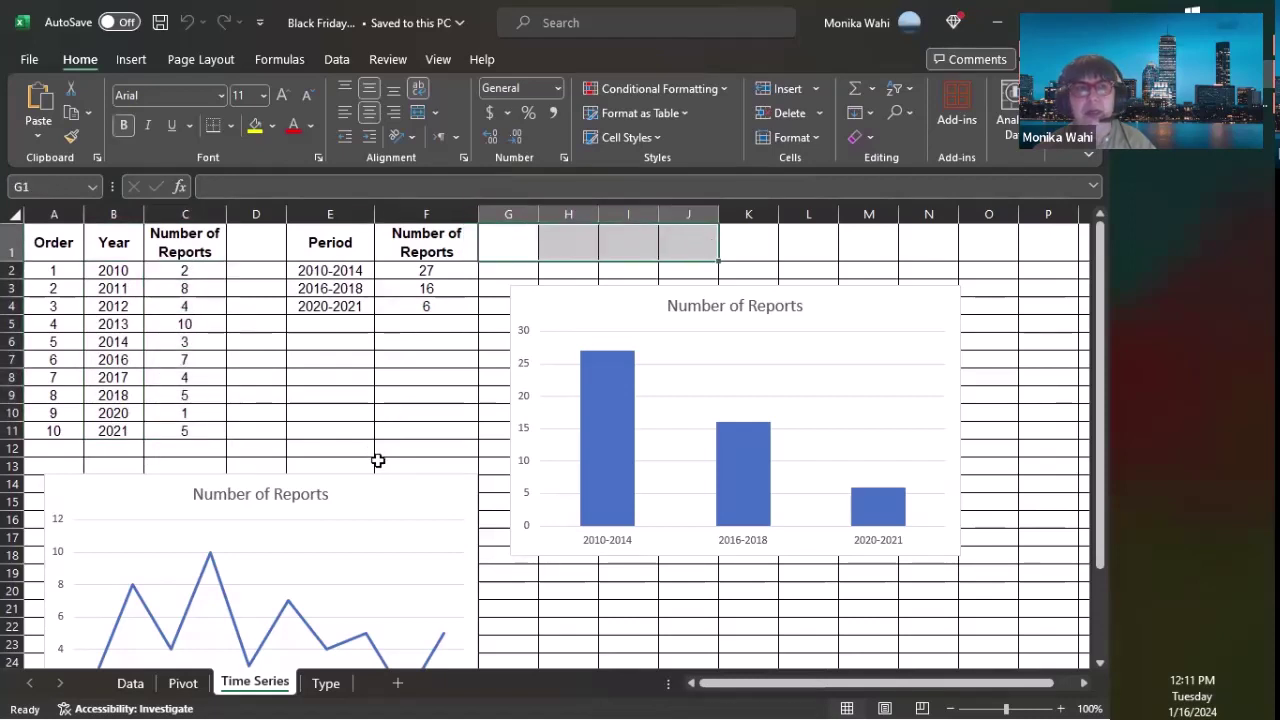
Delete the existing yearly Number of Reports line chart from the Time Series sheet
left_click(372, 431)
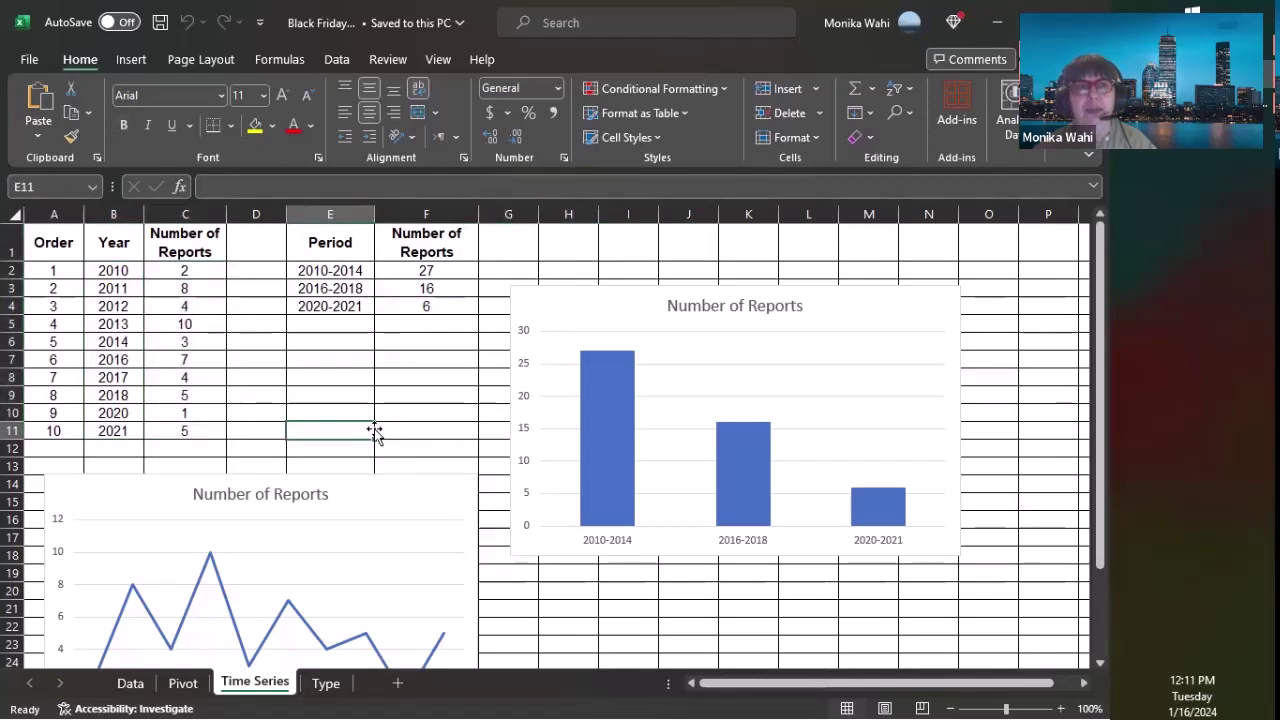
left_click(383, 481)
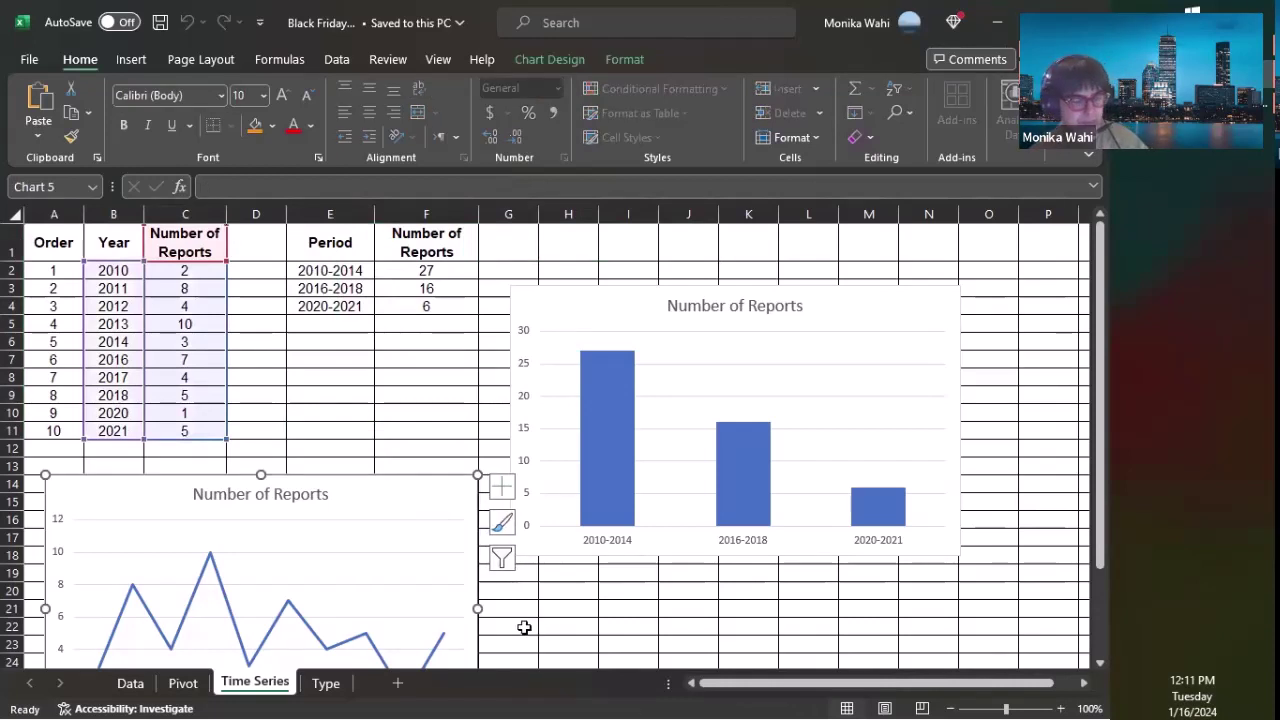
scroll(500, 560, "down", 3)
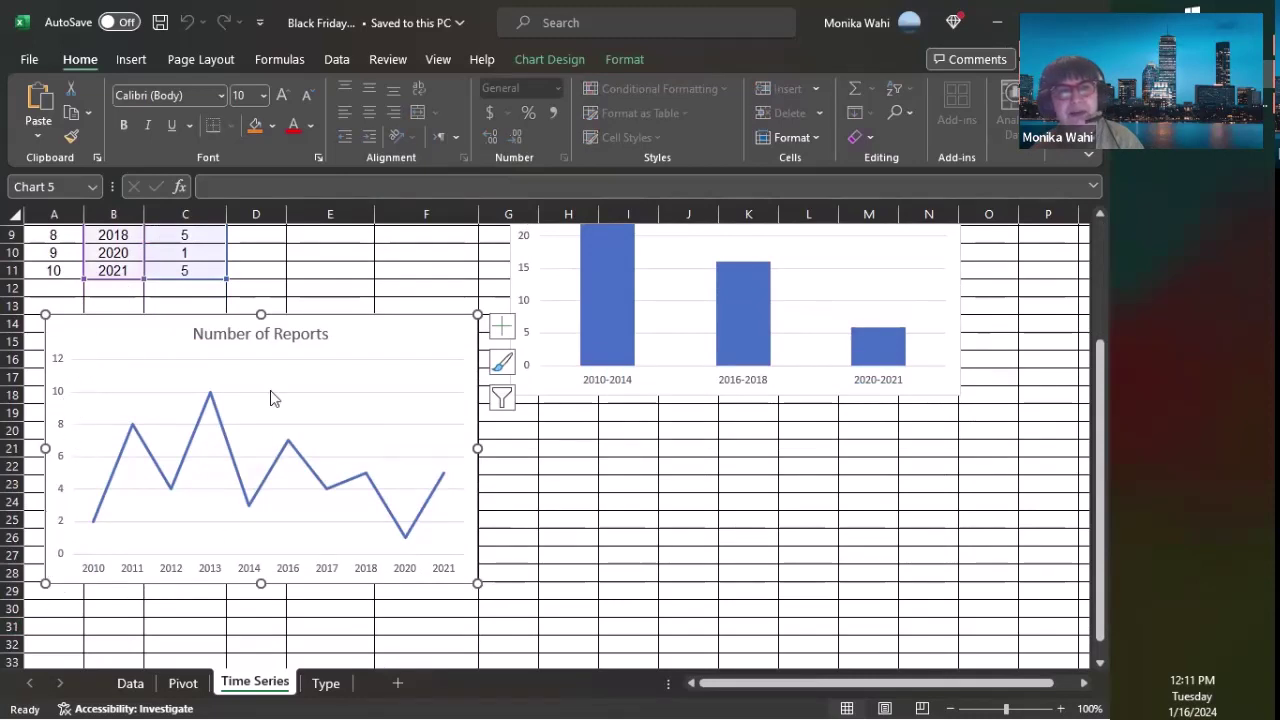
key("Delete")
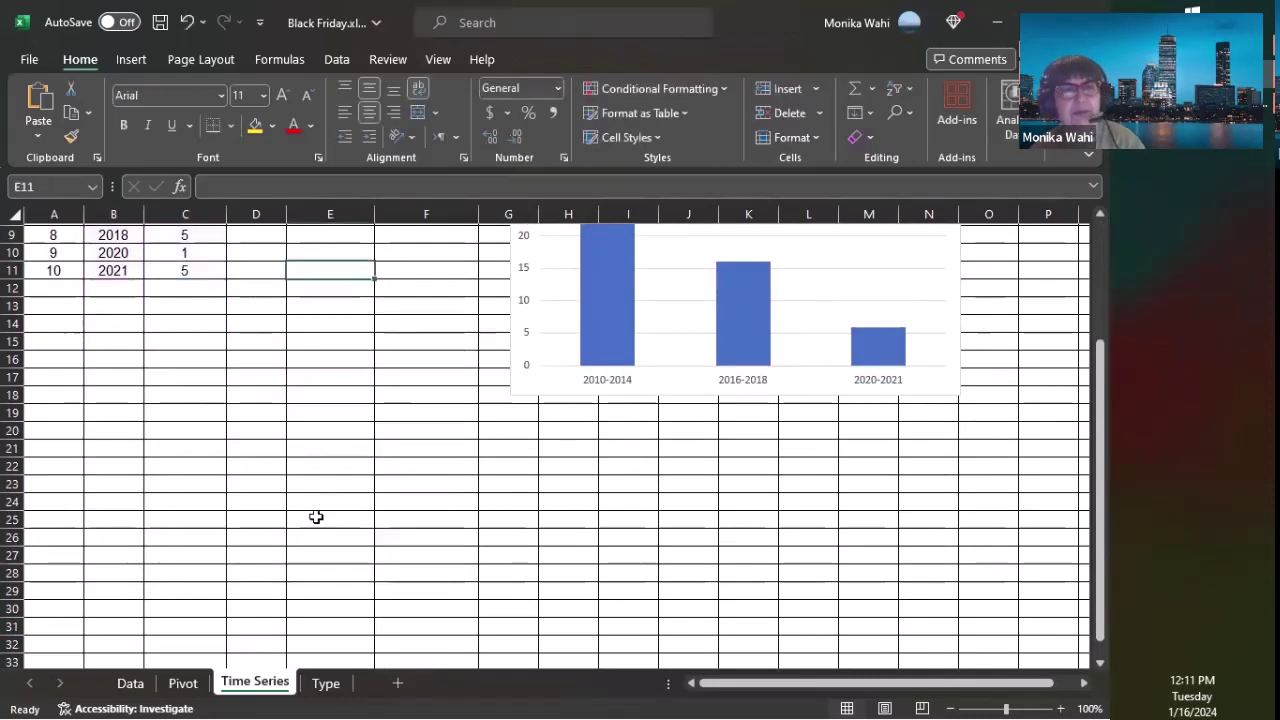
scroll(318, 530, "up", 2)
scroll(323, 550, "up", 1)
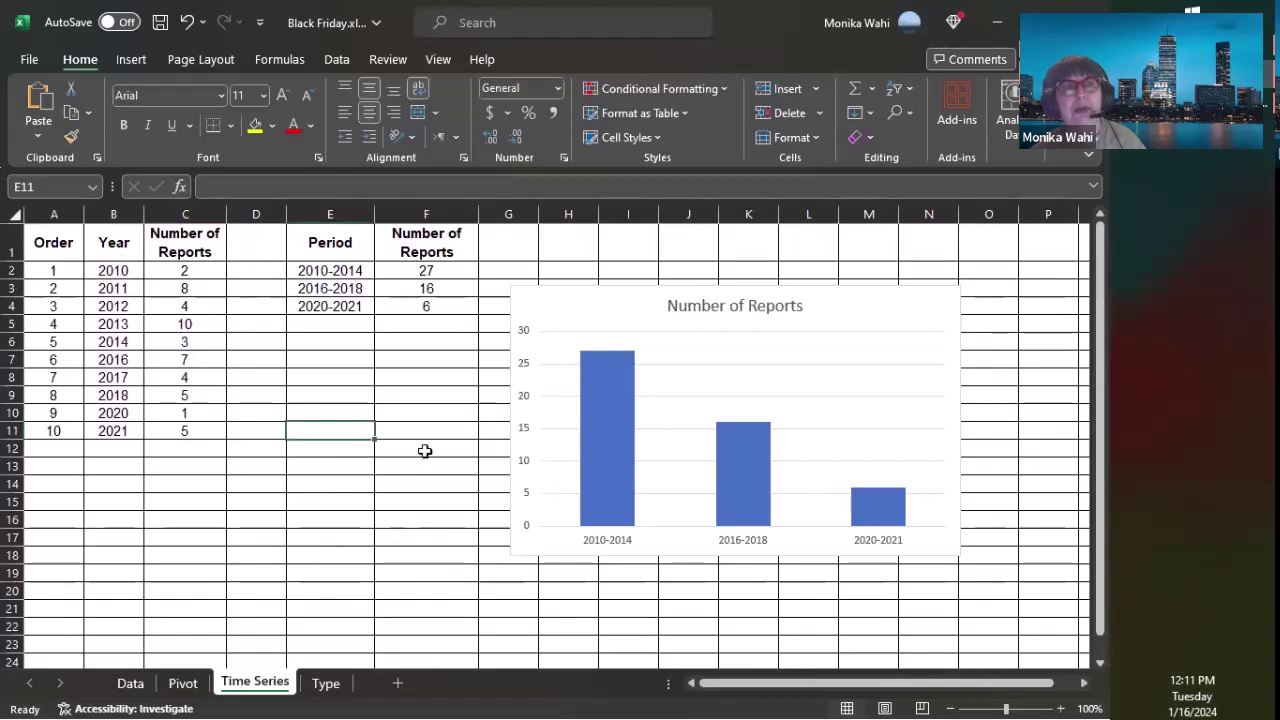
Try a 2-D line chart built from the Year and Number of Reports columns B1:C11, and delete it
left_click(131, 60)
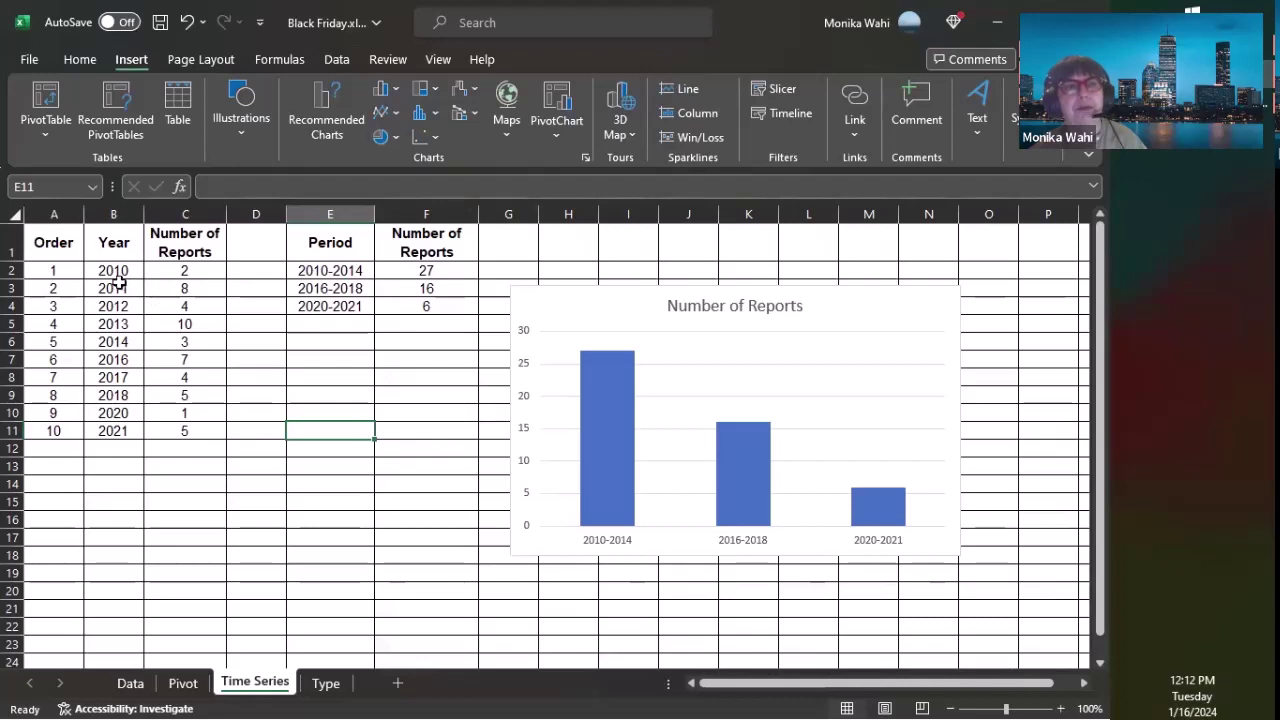
left_click_drag(127, 268, 174, 432)
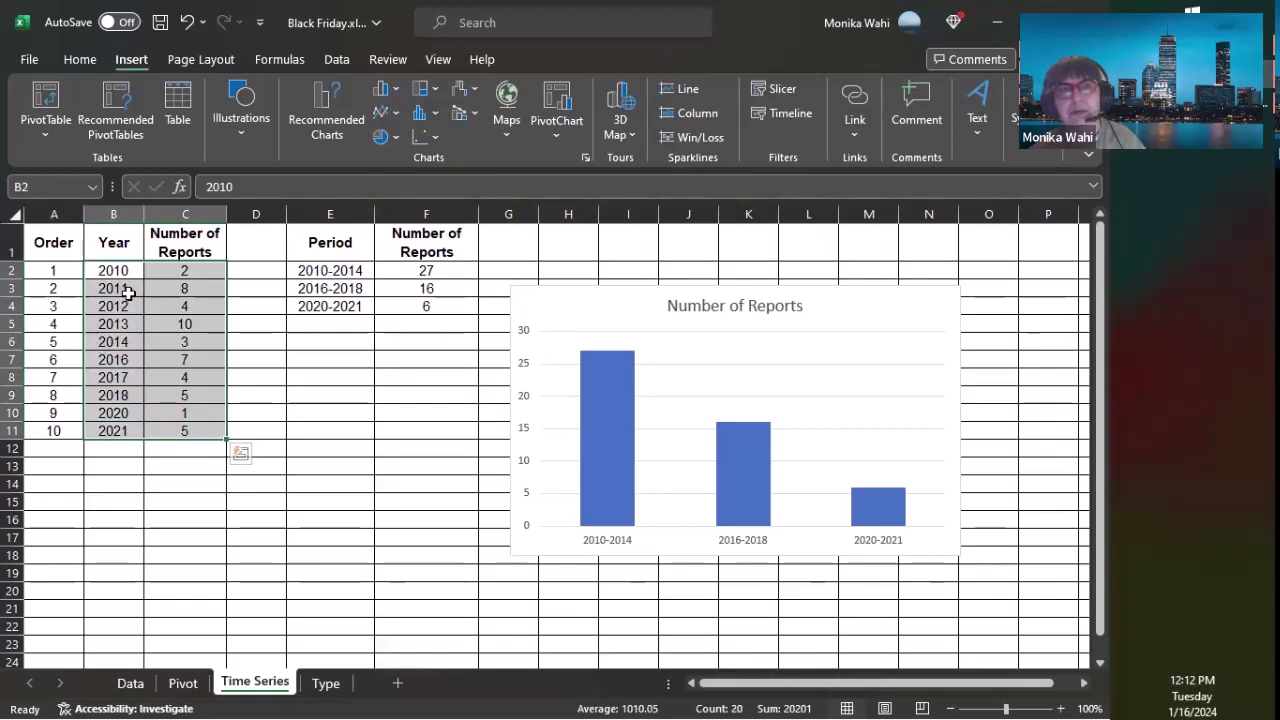
left_click(183, 277)
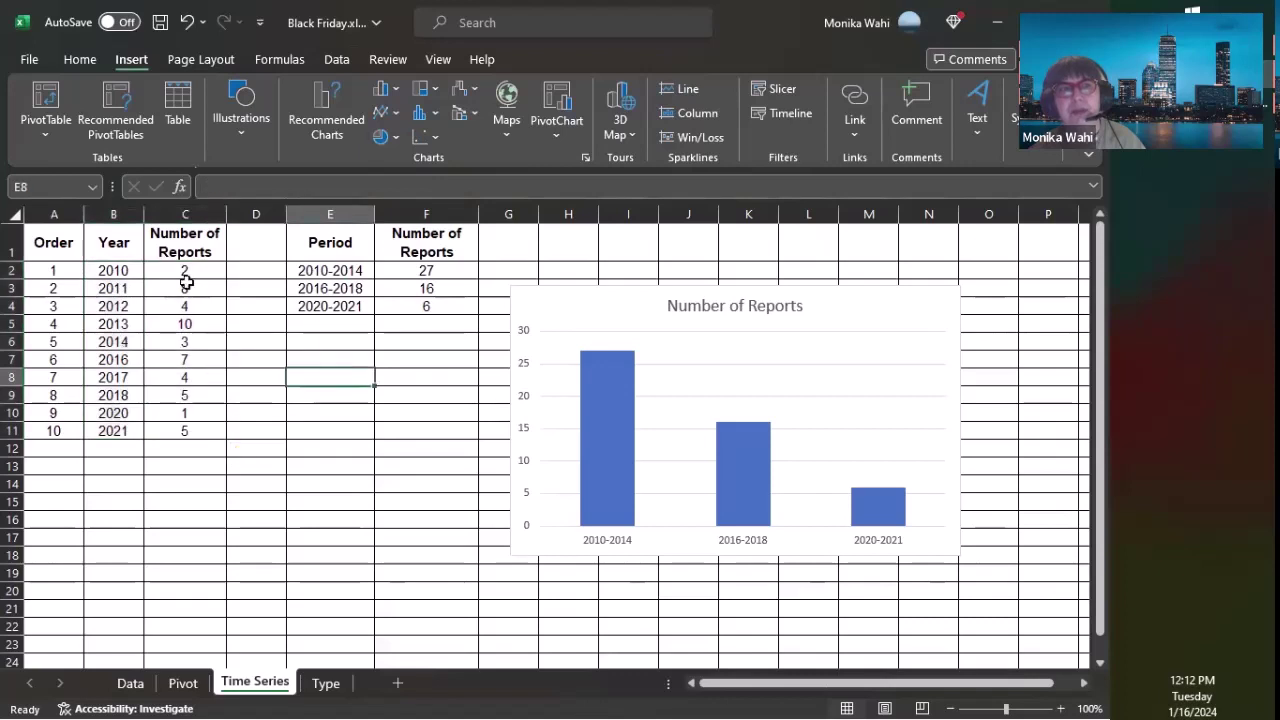
left_click_drag(114, 242, 175, 430)
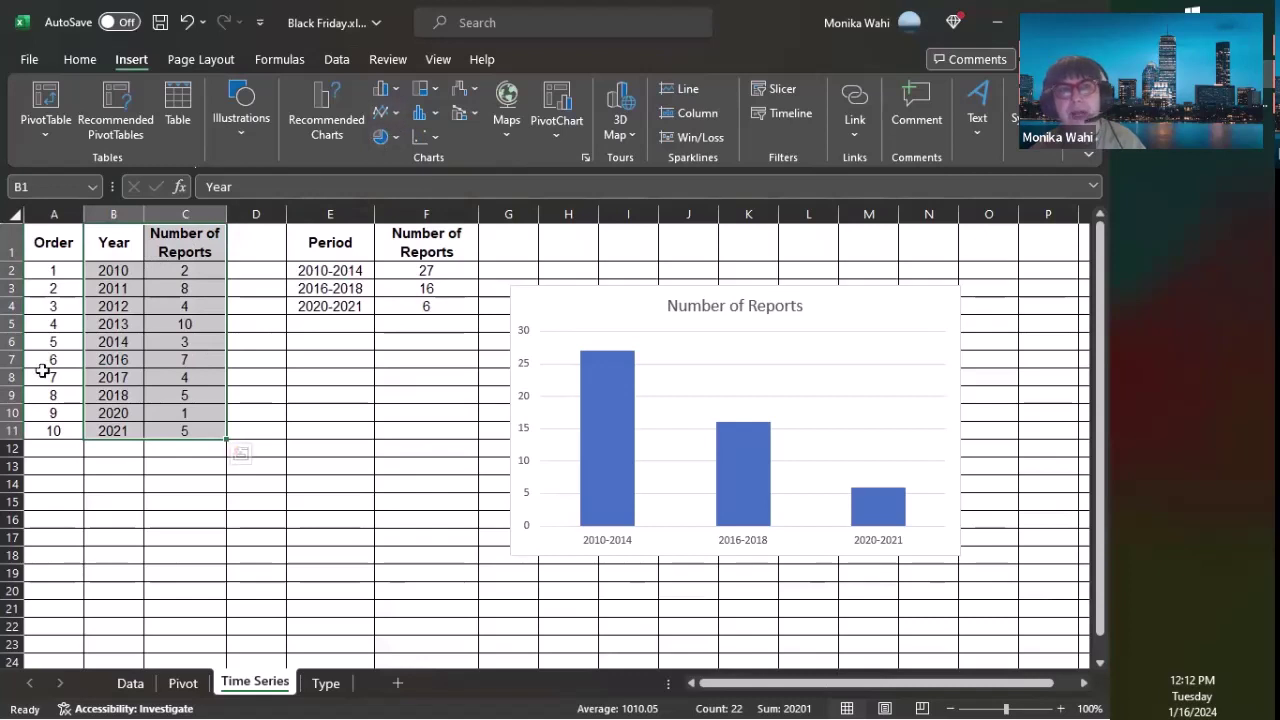
left_click(396, 115)
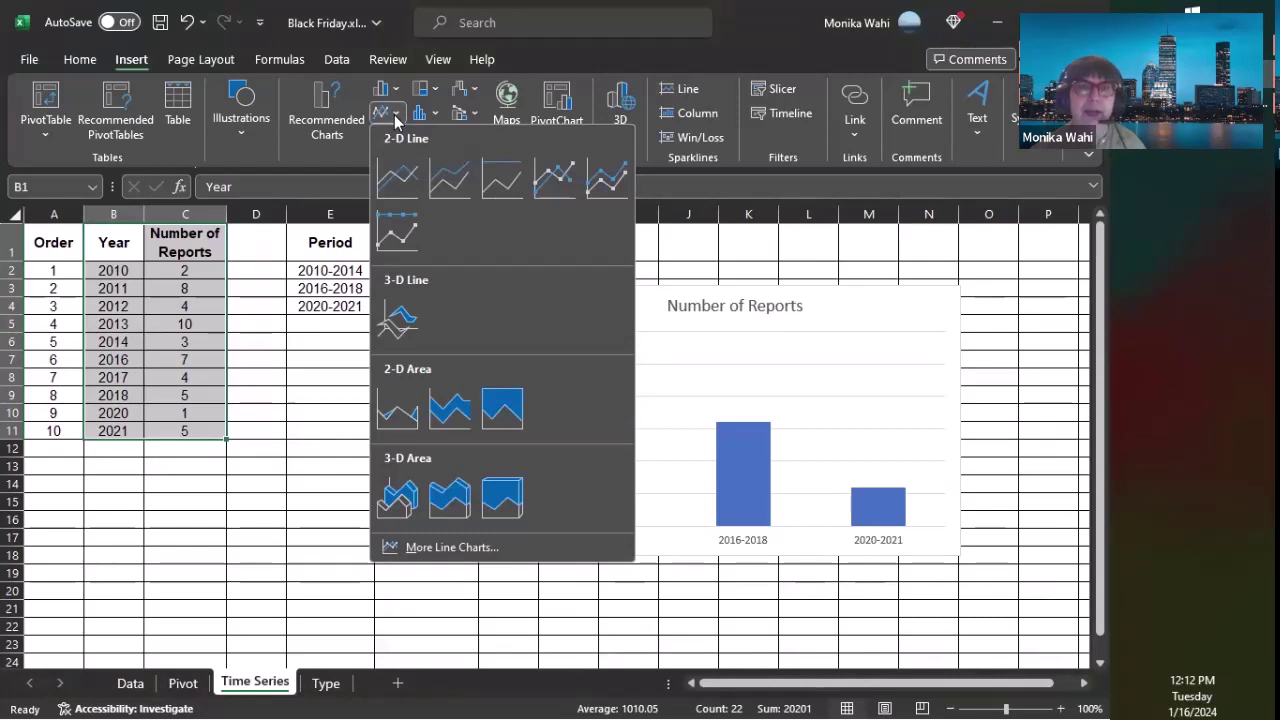
left_click(397, 178)
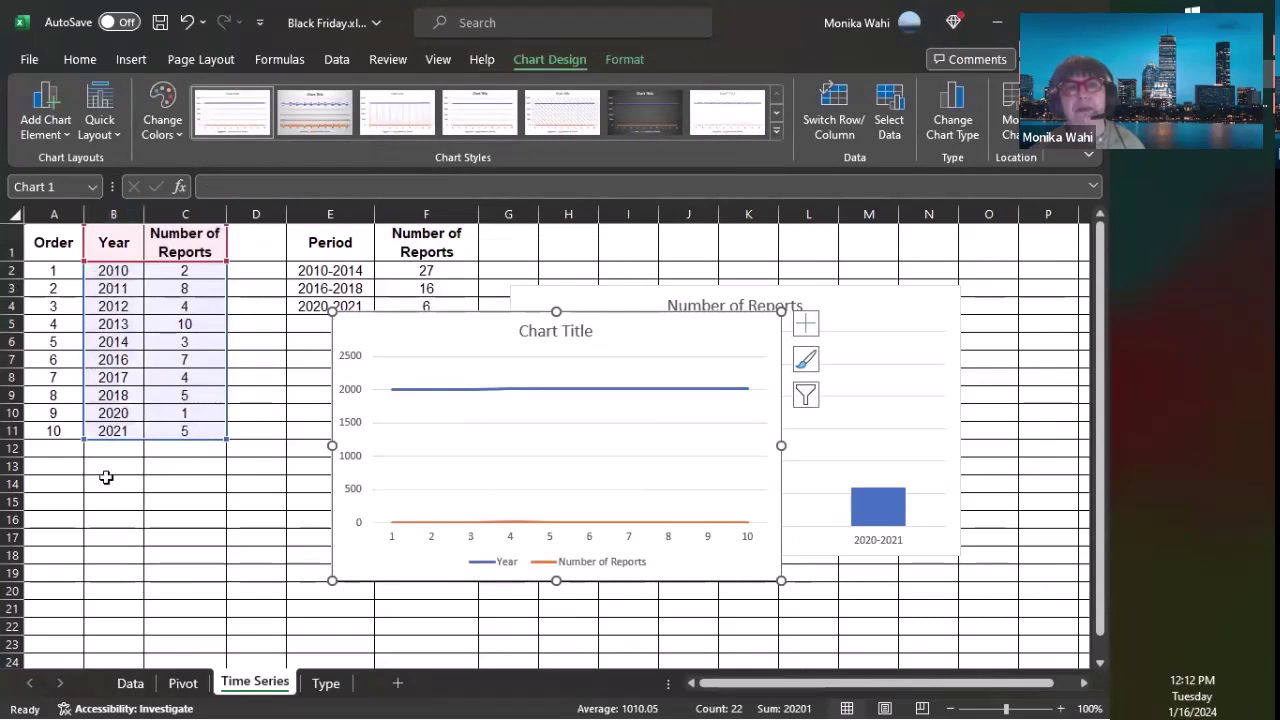
key("Delete")
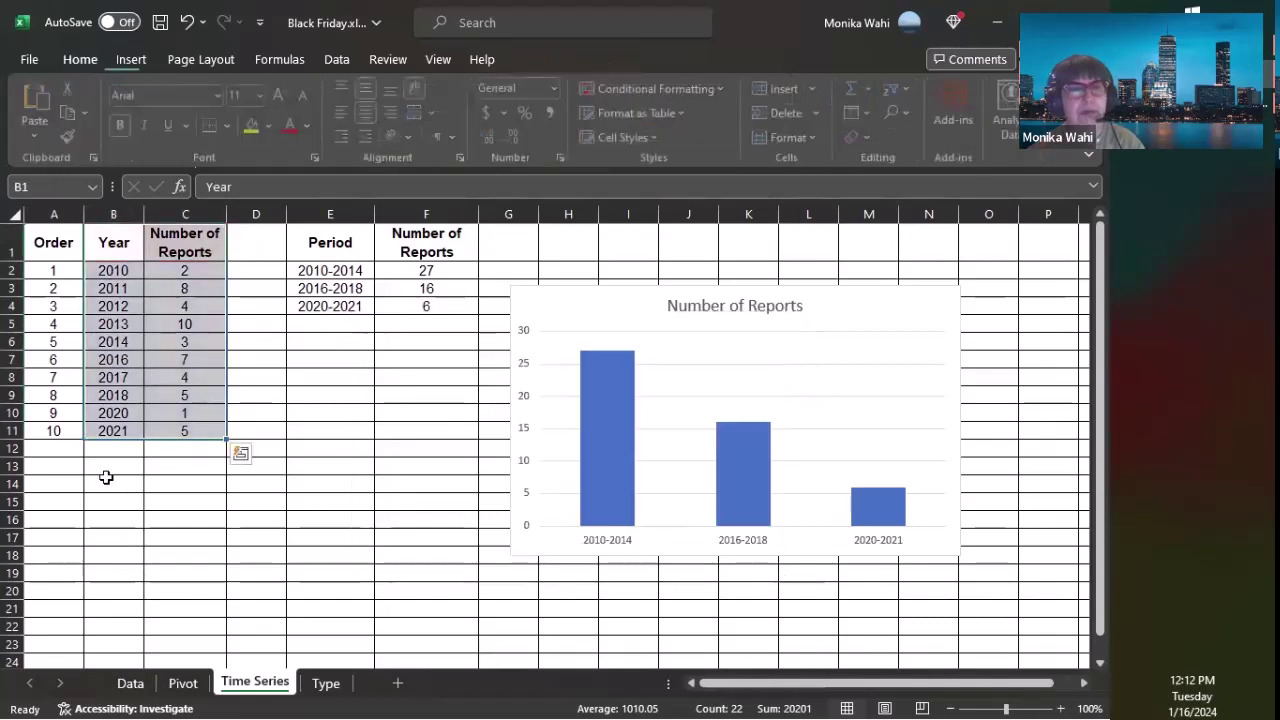
left_click(335, 468)
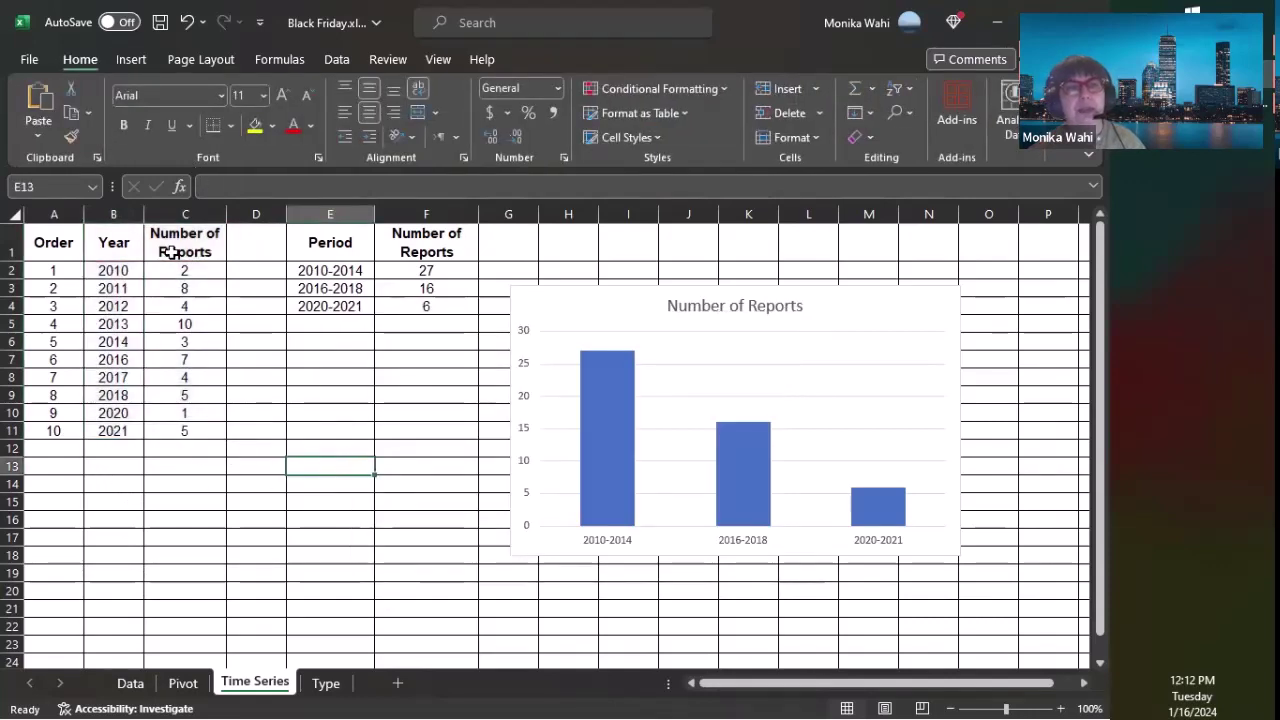
Insert a basic 2-D line chart from the Number of Reports values in C2:C11
left_click_drag(168, 270, 168, 430)
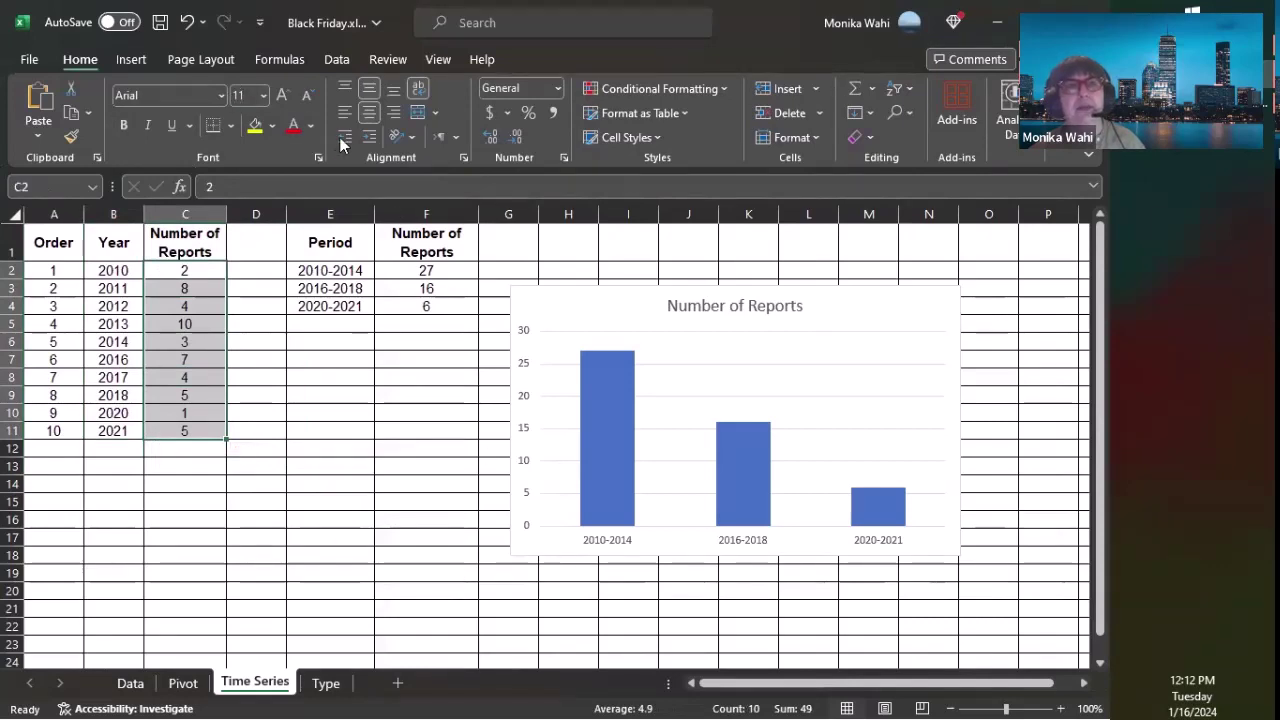
left_click(130, 60)
left_click(385, 112)
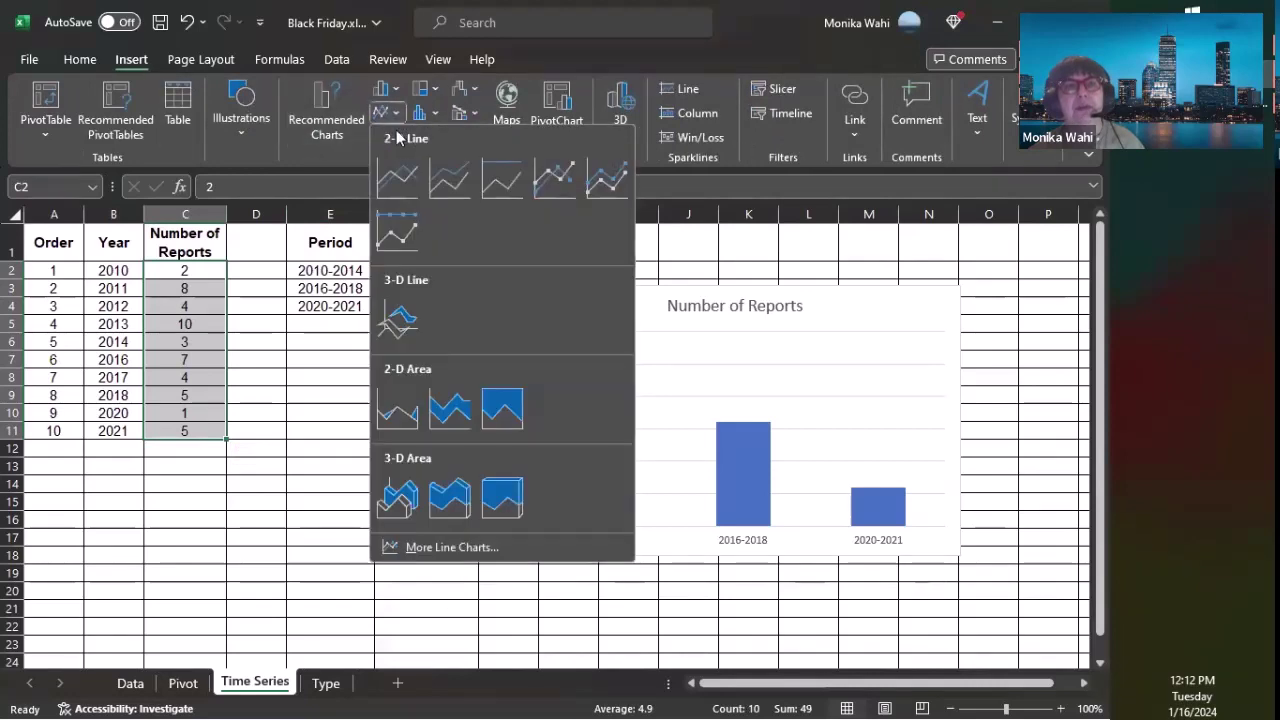
left_click(396, 178)
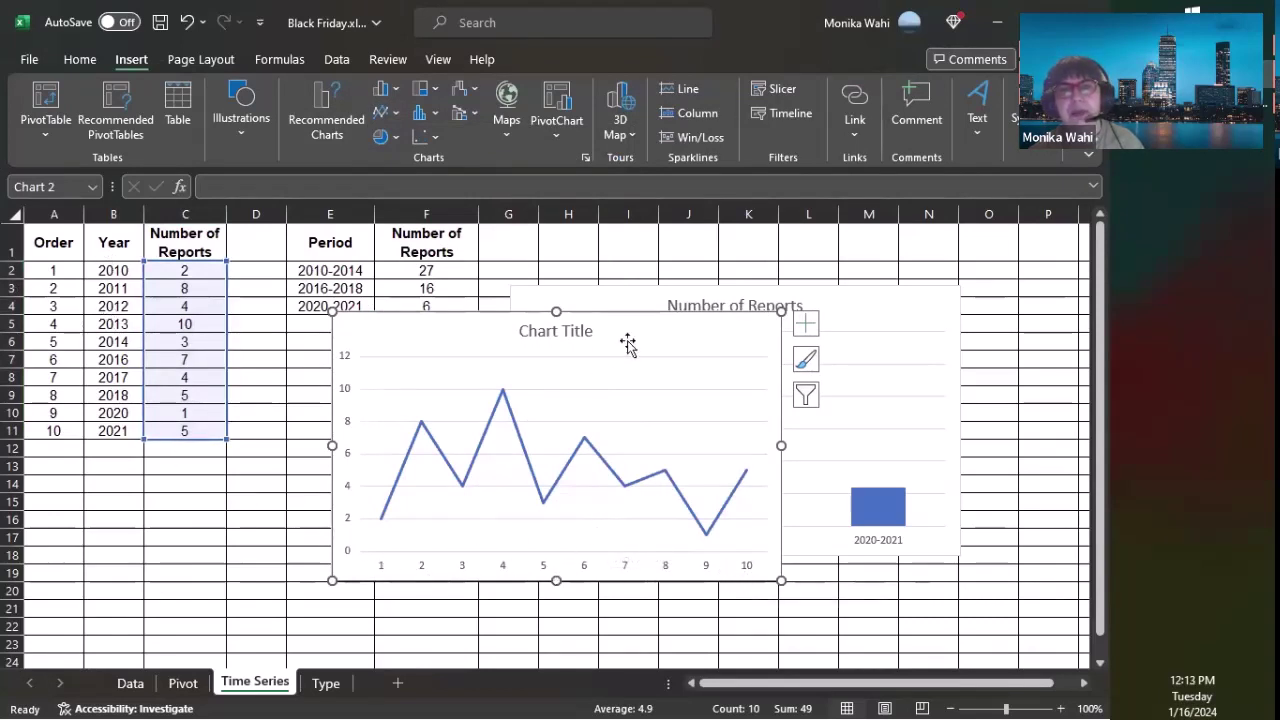
Assign the Year range B2:B11 as the new line chart's horizontal axis labels
right_click(564, 404)
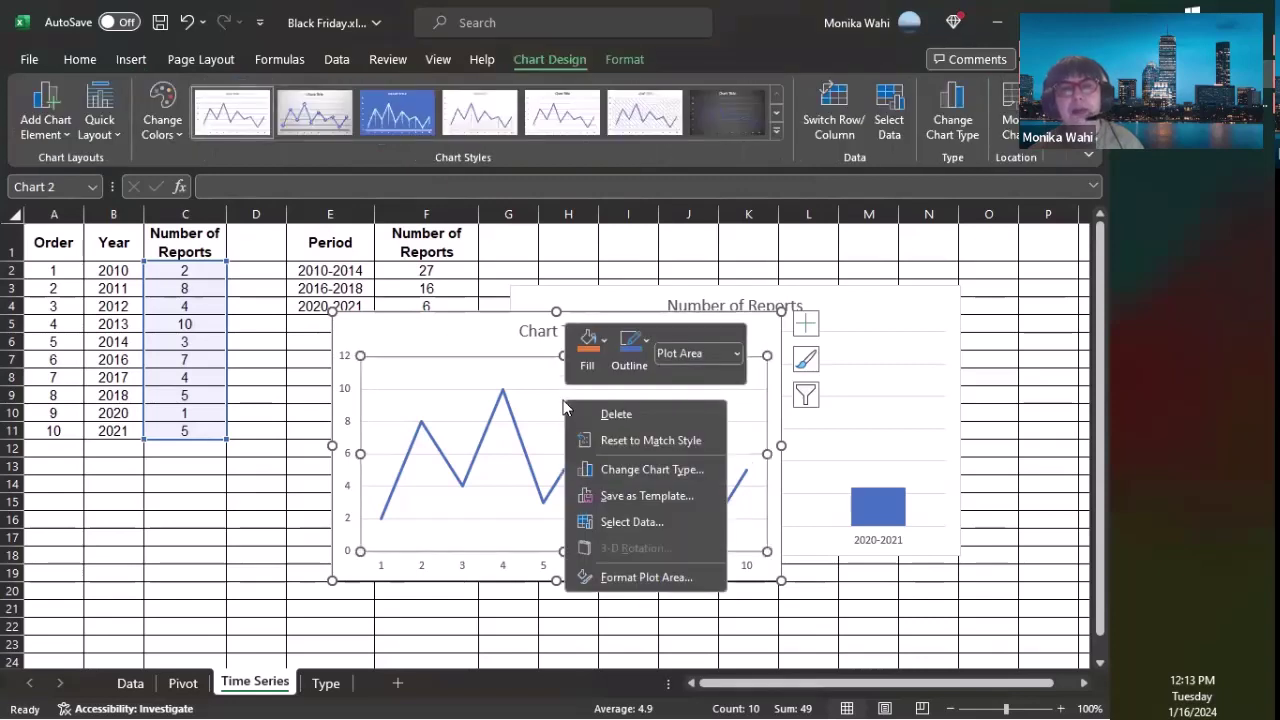
left_click(634, 521)
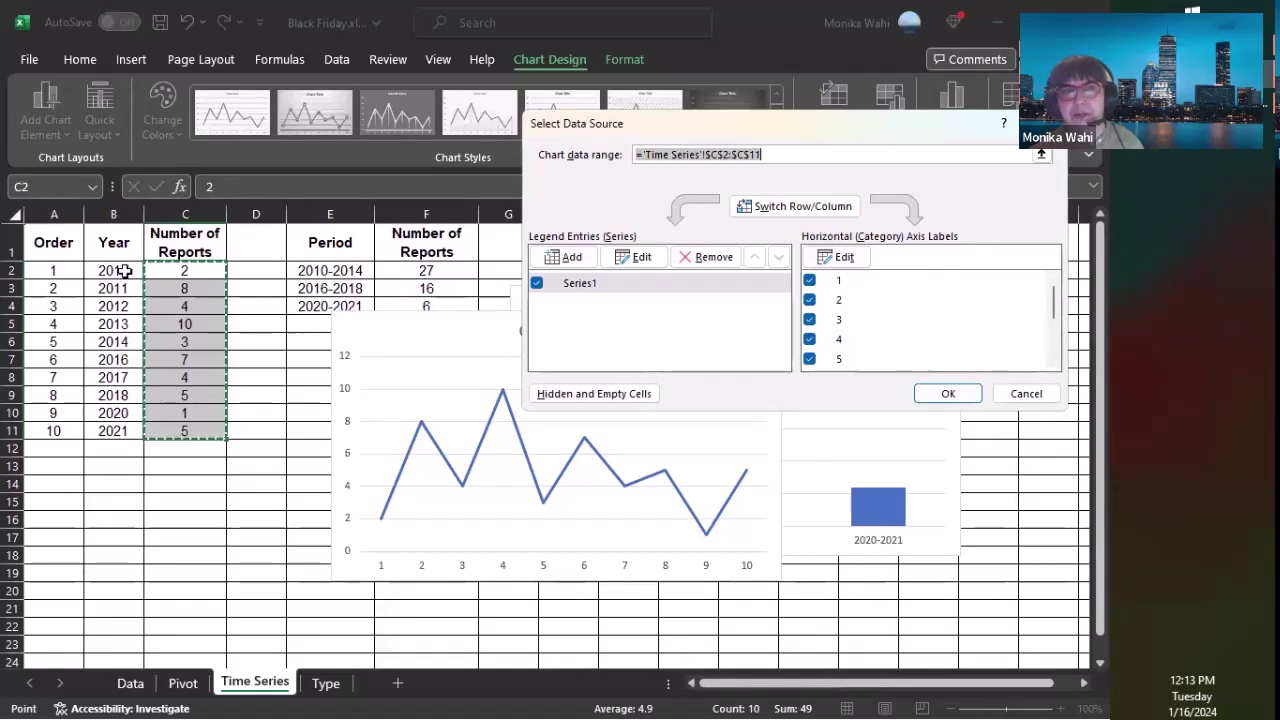
left_click(838, 258)
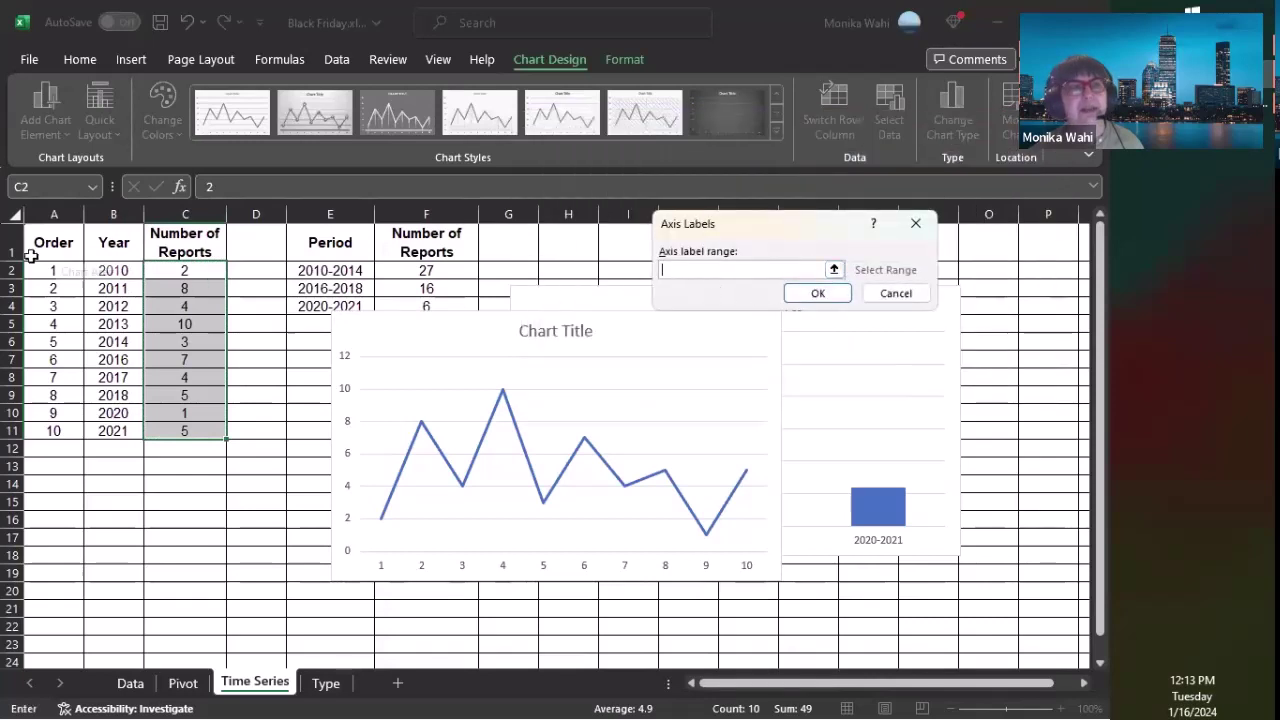
left_click_drag(113, 271, 116, 431)
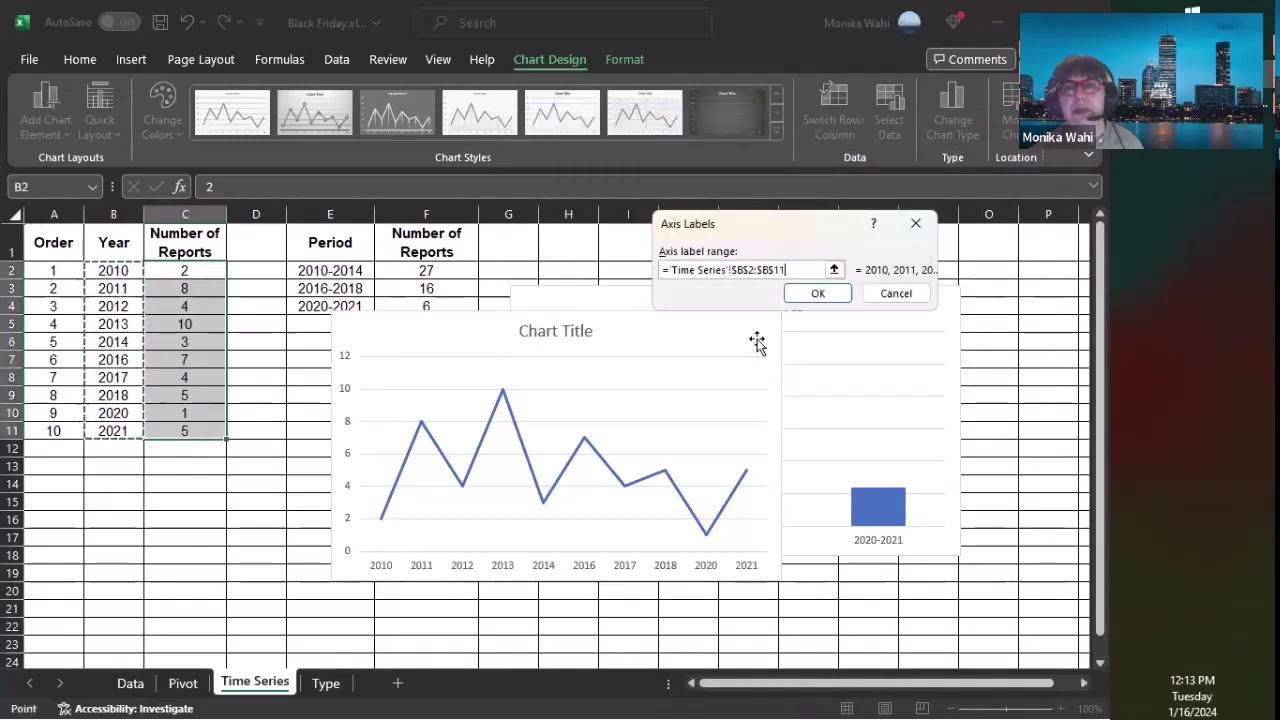
left_click(818, 294)
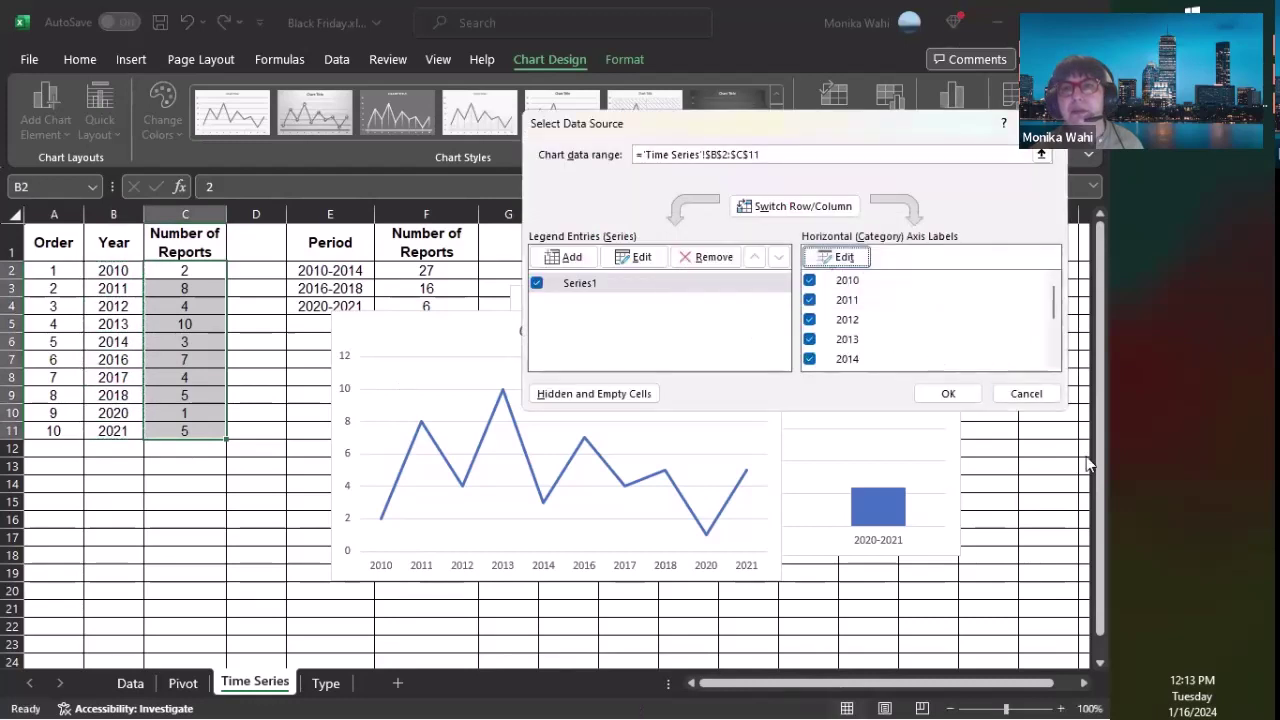
Try adding a chart series named from header cell C1 and exclude Series1 from the chart
left_click(571, 290)
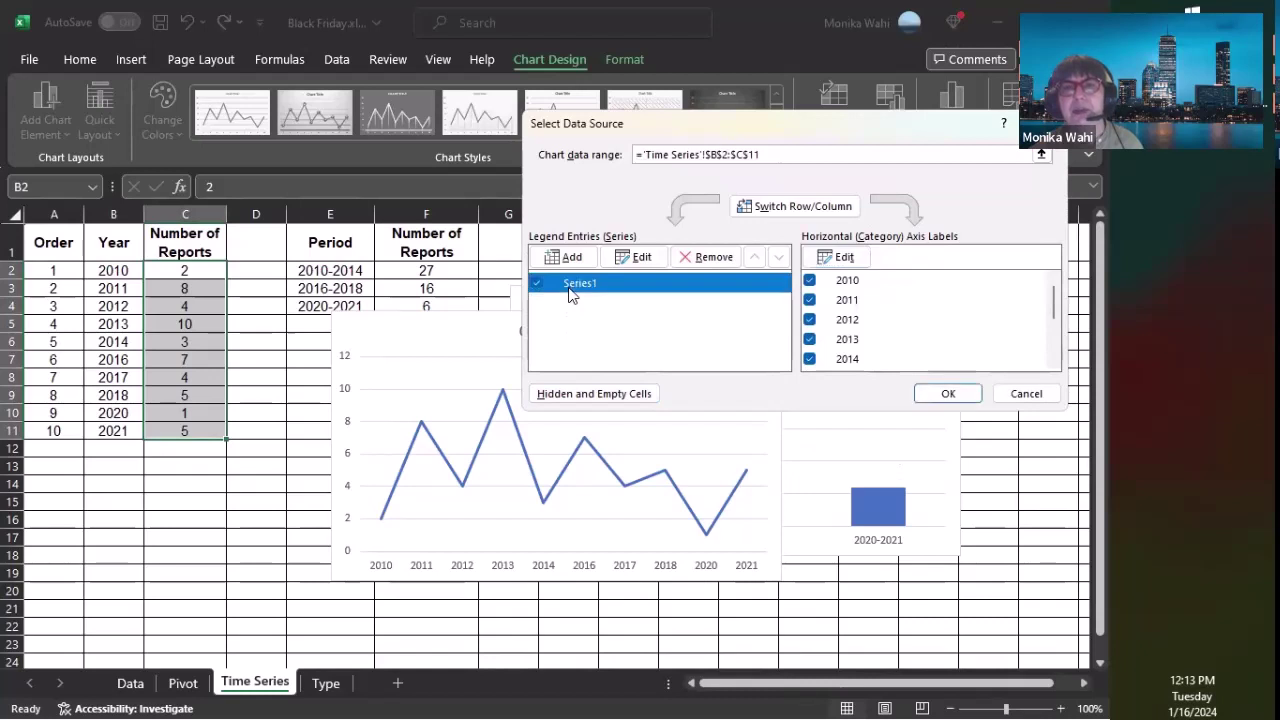
left_click(568, 258)
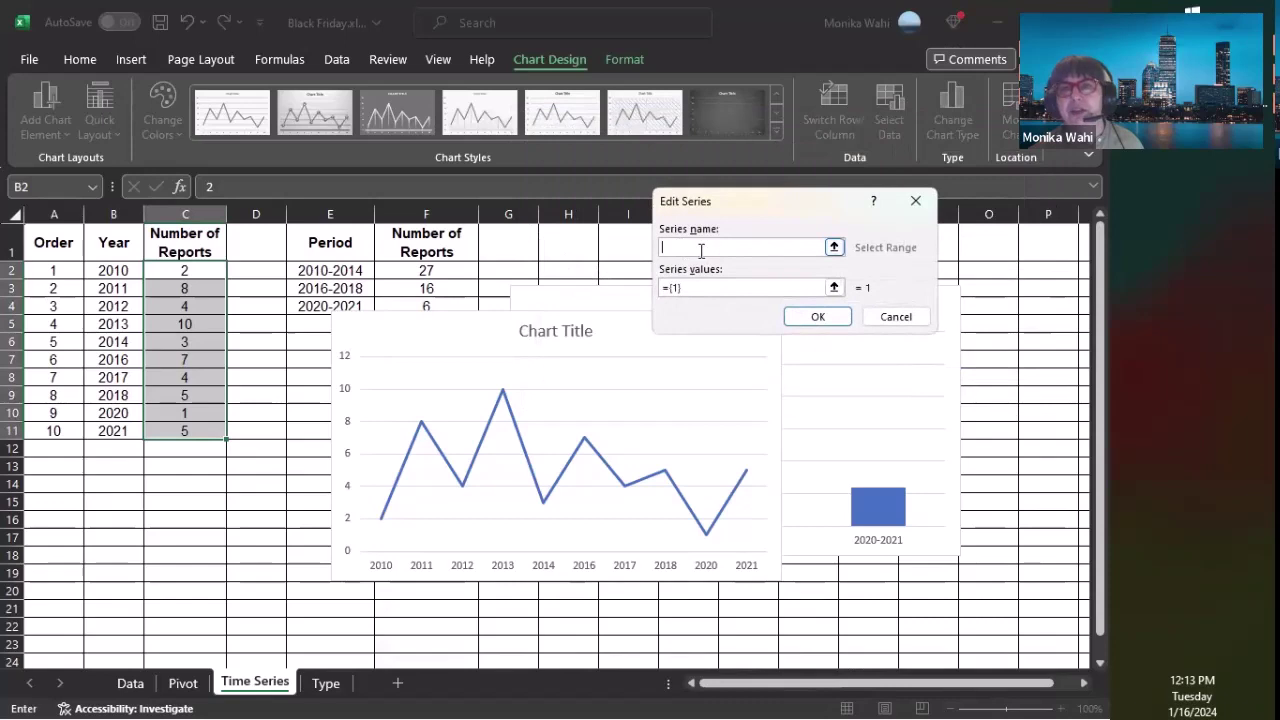
left_click(196, 244)
left_click(817, 318)
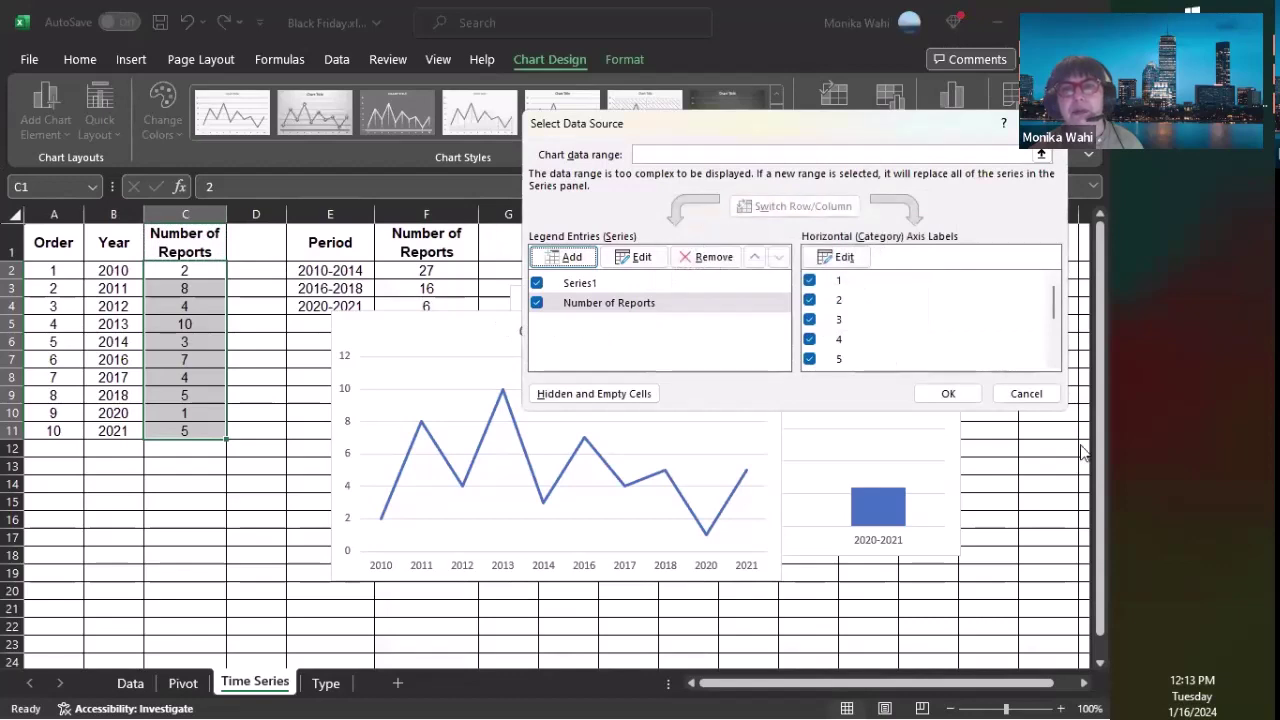
left_click(538, 282)
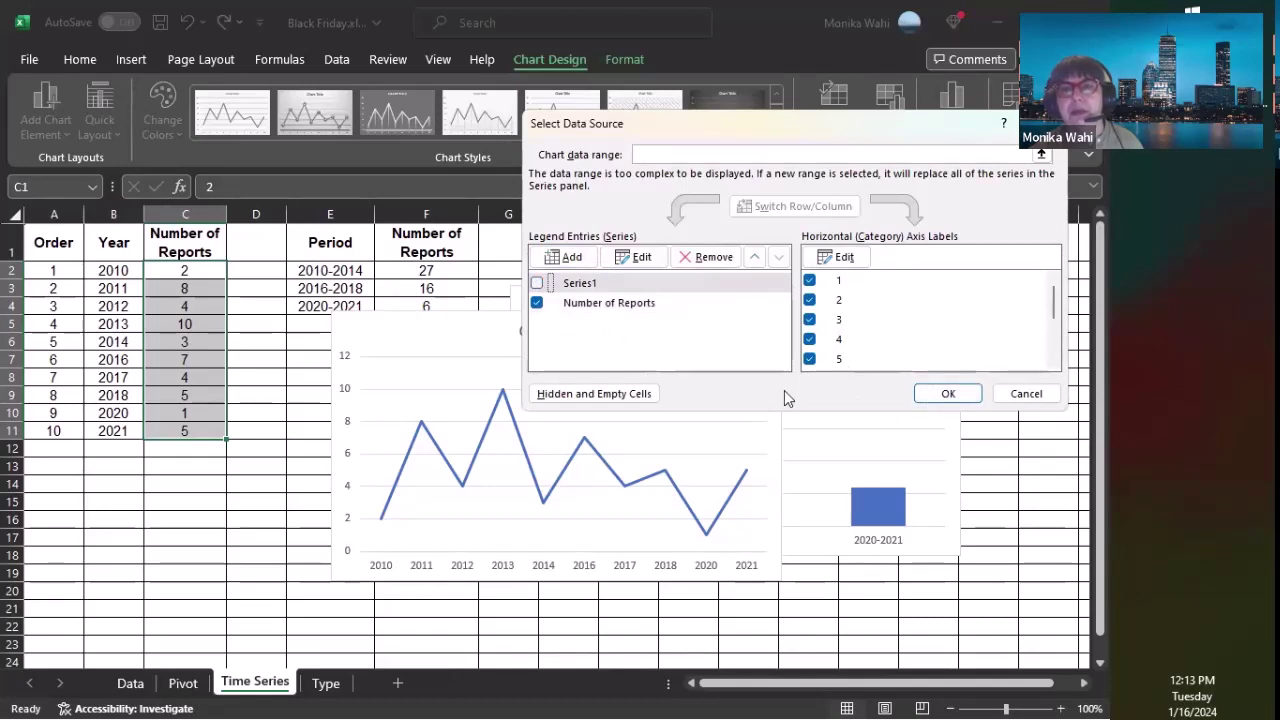
left_click(947, 395)
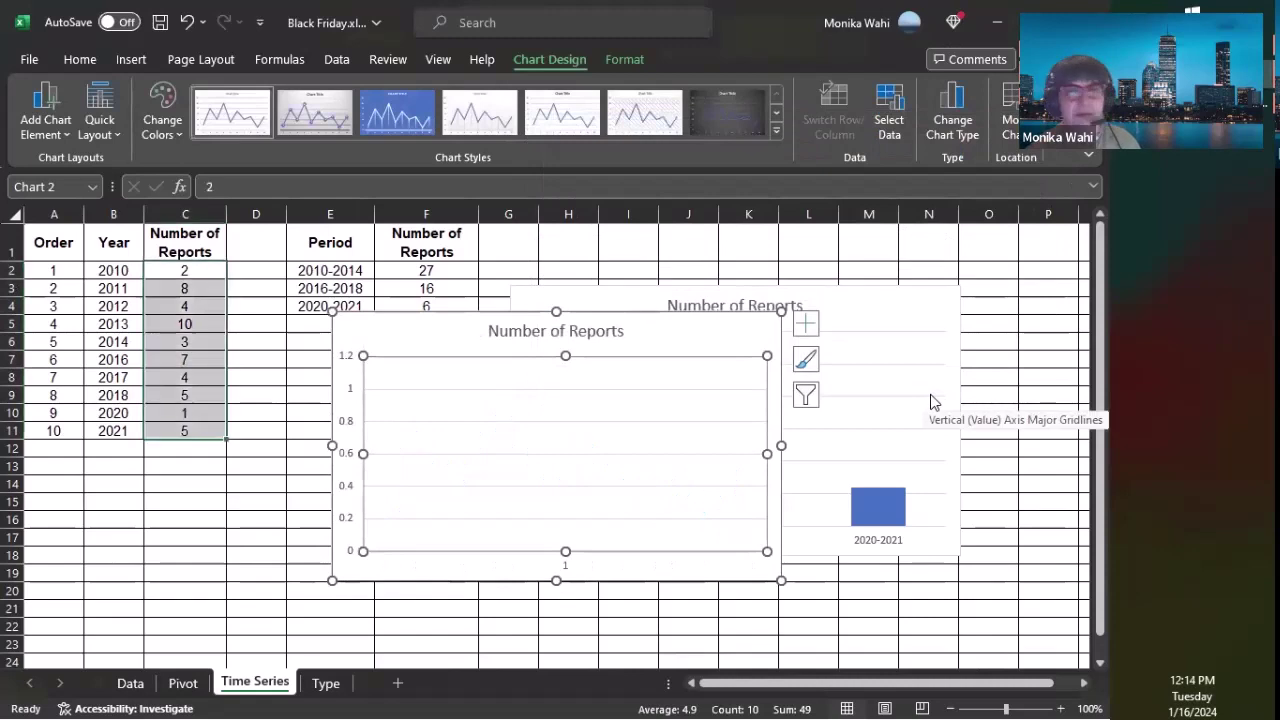
Set the untitled line chart's horizontal category labels to the years in B2:B11 and apply the data source change
right_click(610, 383)
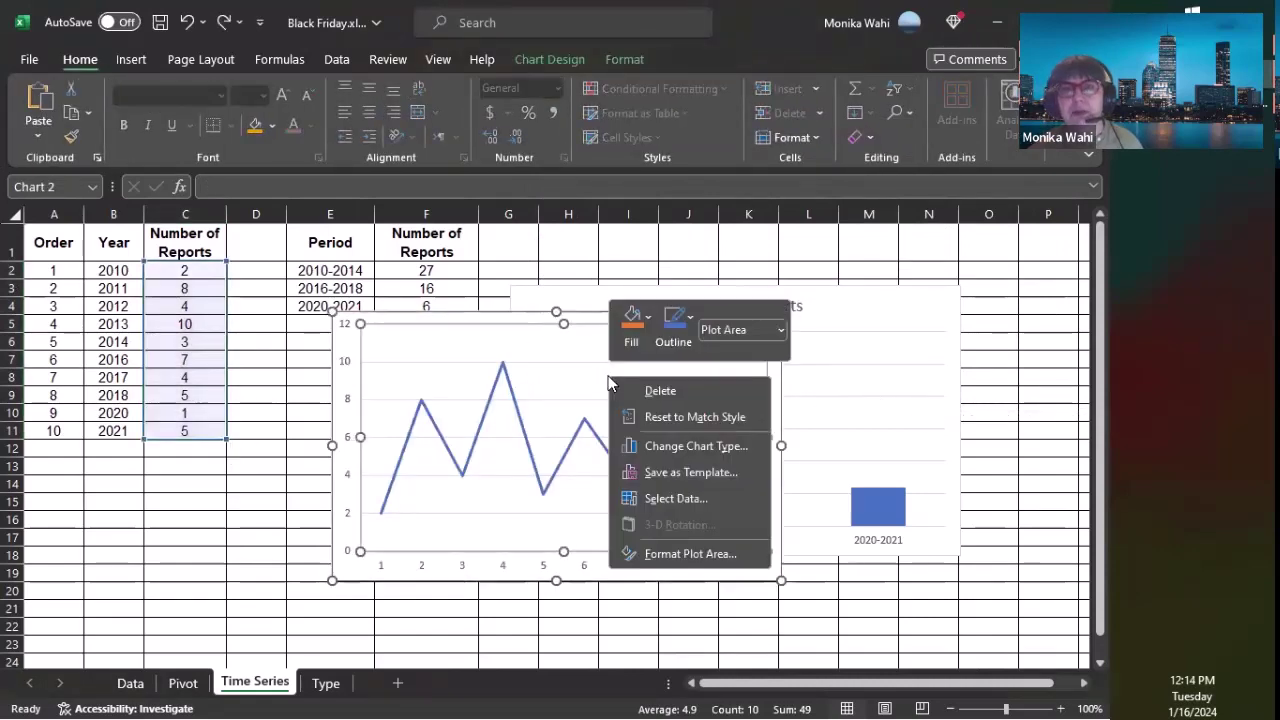
left_click(666, 495)
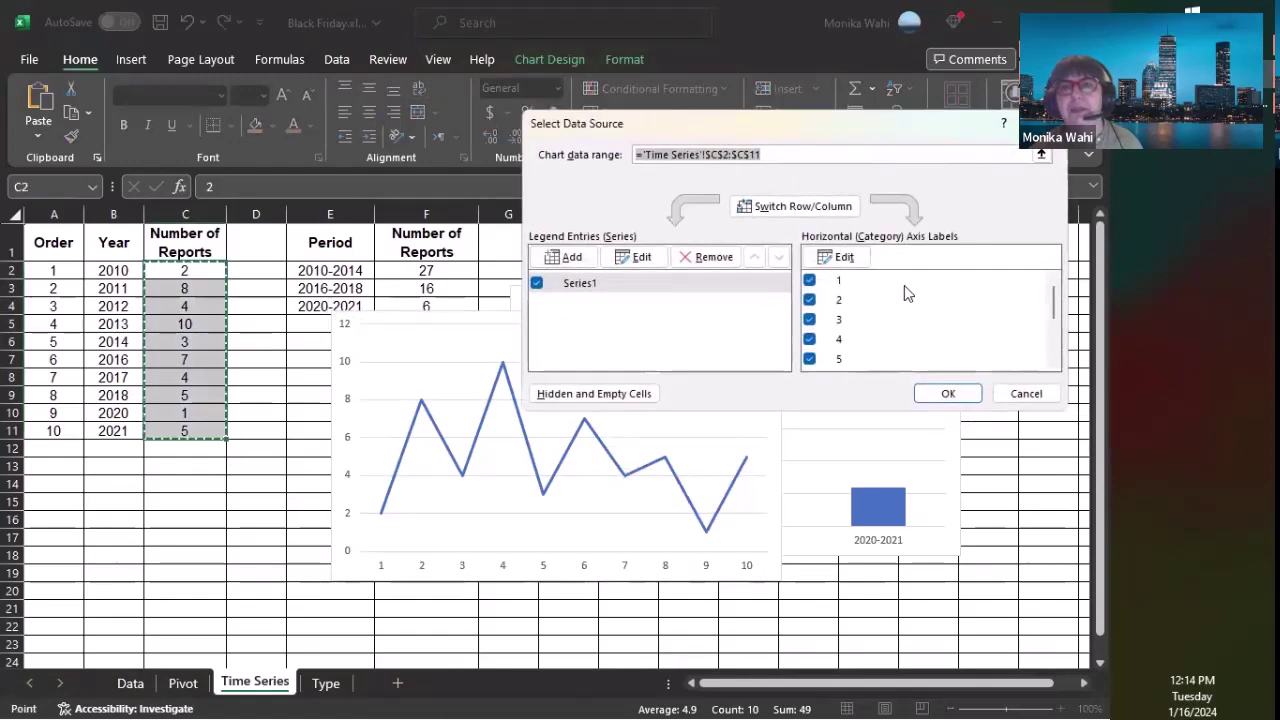
left_click(838, 257)
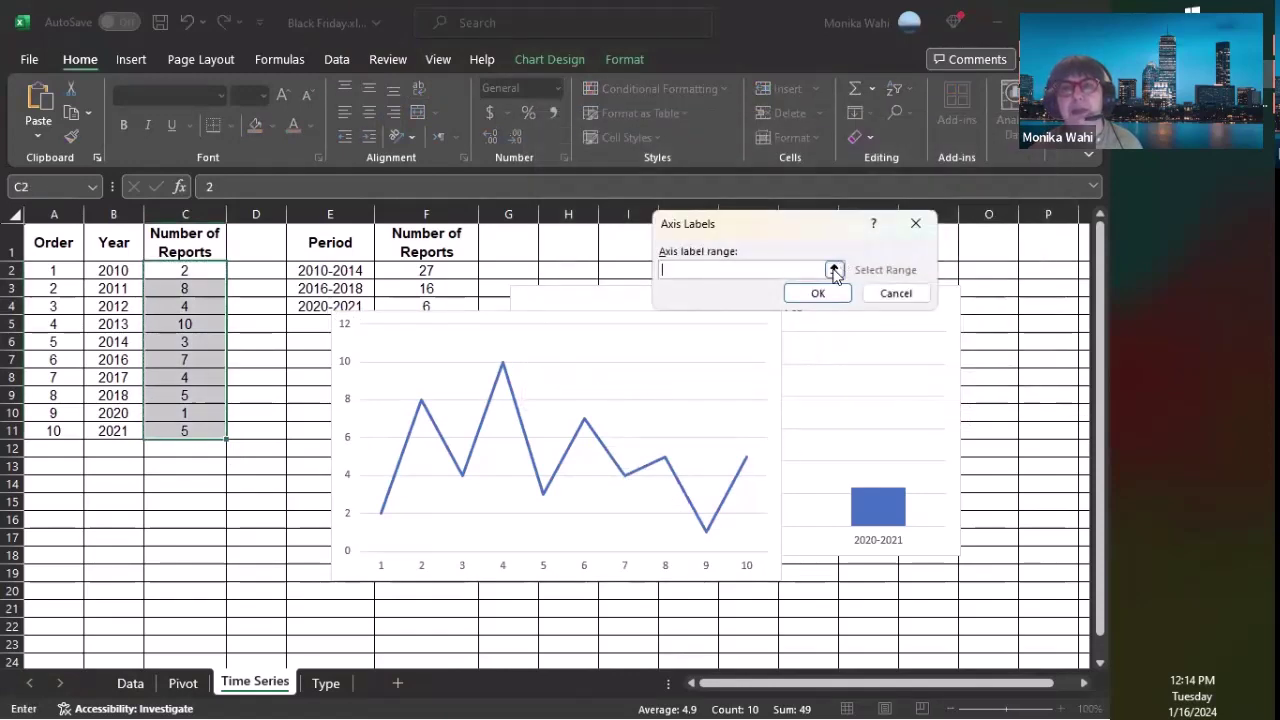
left_click(834, 268)
left_click_drag(108, 268, 114, 430)
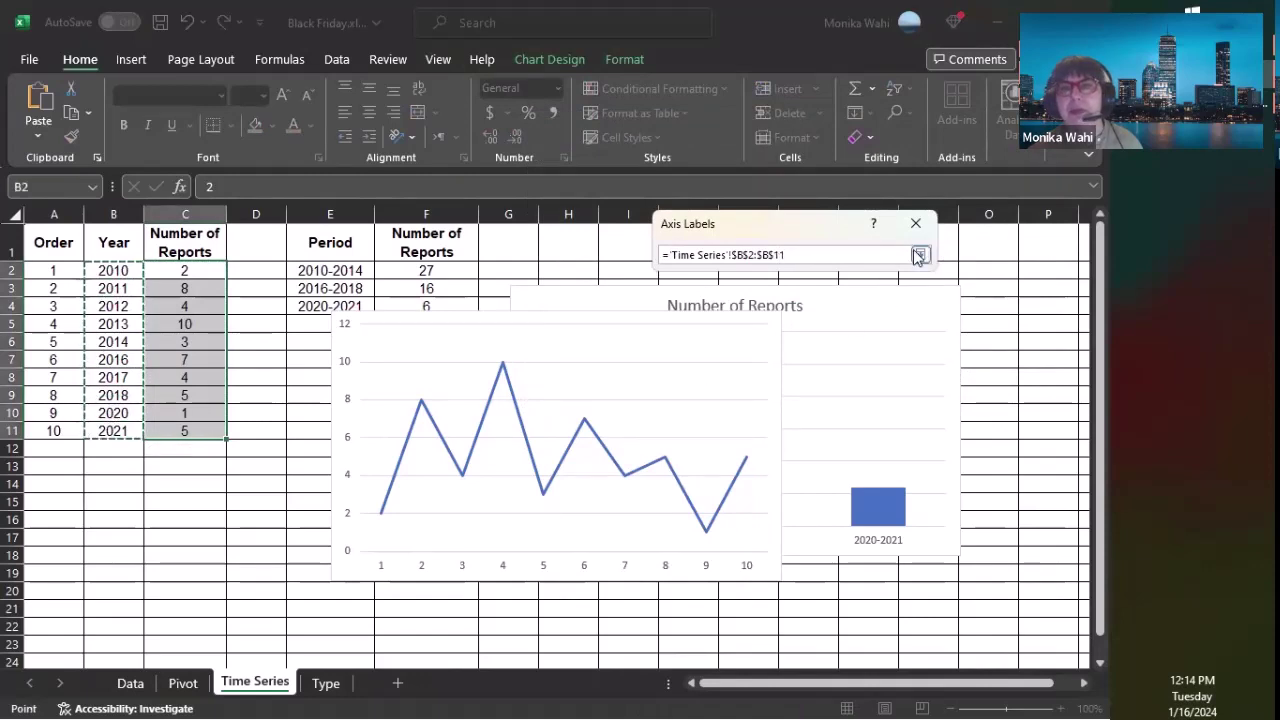
left_click(920, 254)
left_click(817, 294)
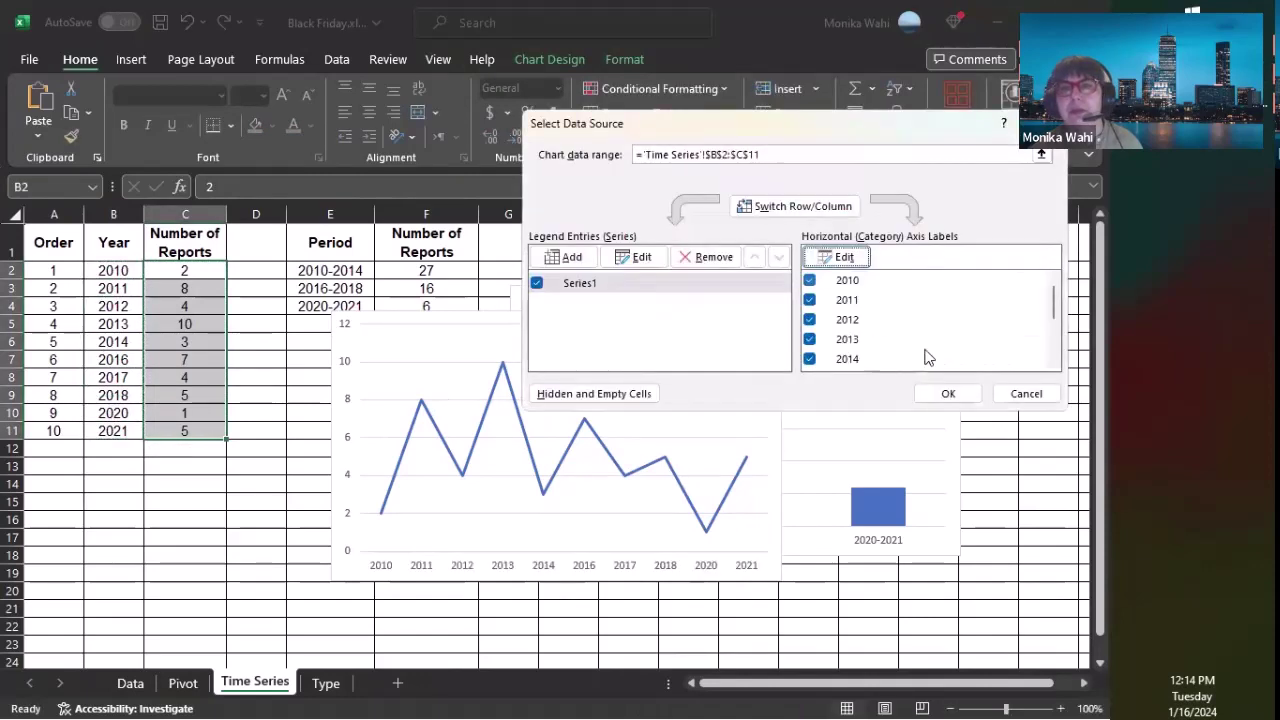
left_click(944, 394)
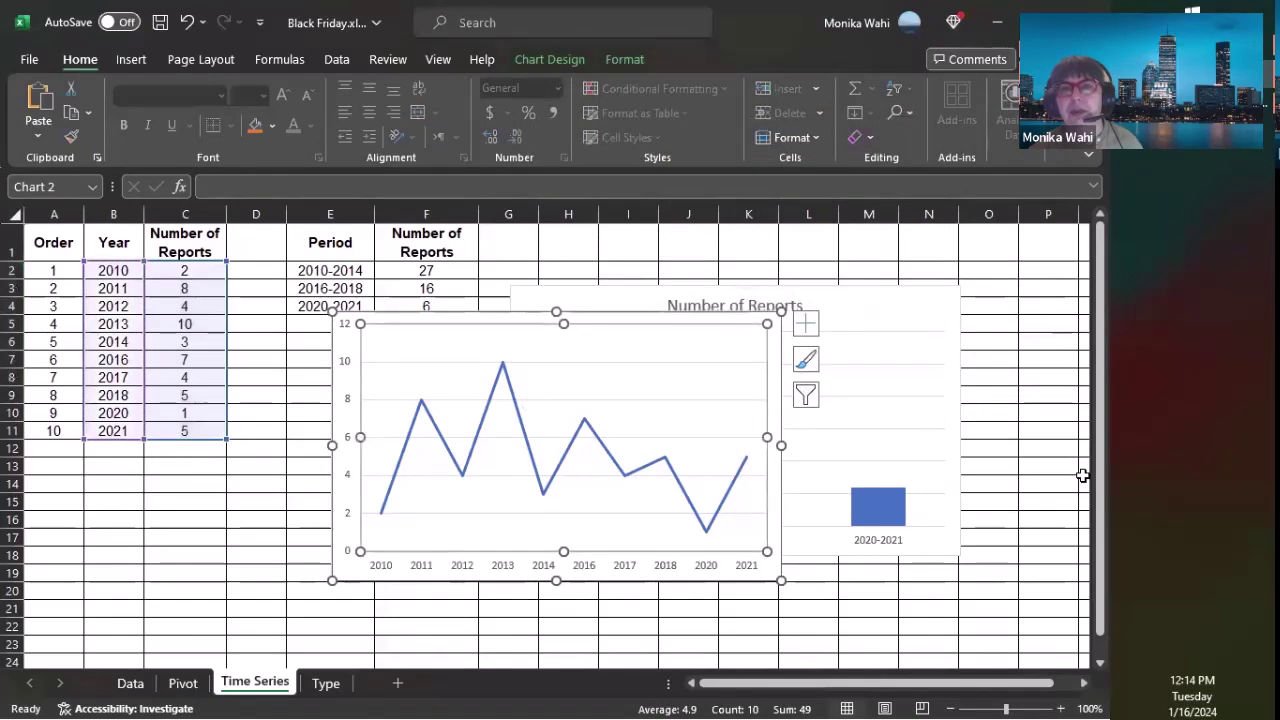
Move the line chart to span about D7 to J22, clear of the yearly table, and deselect it
left_click_drag(771, 357, 676, 398)
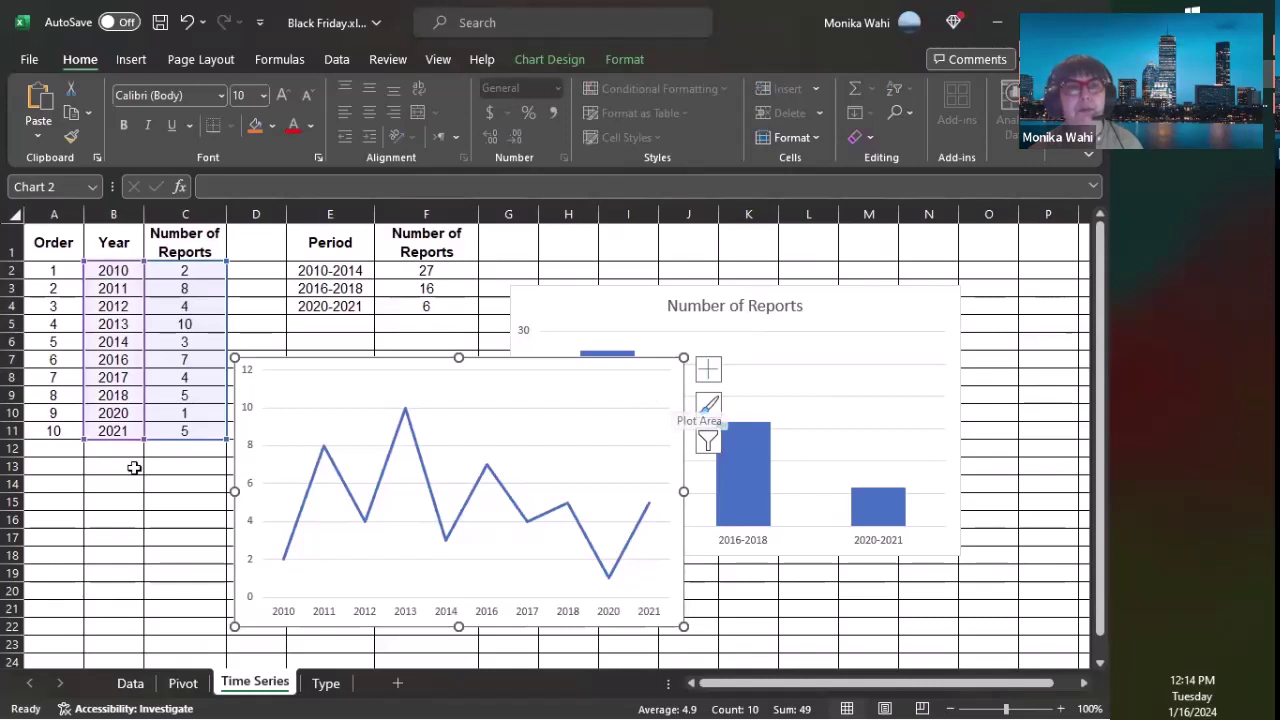
left_click(138, 498)
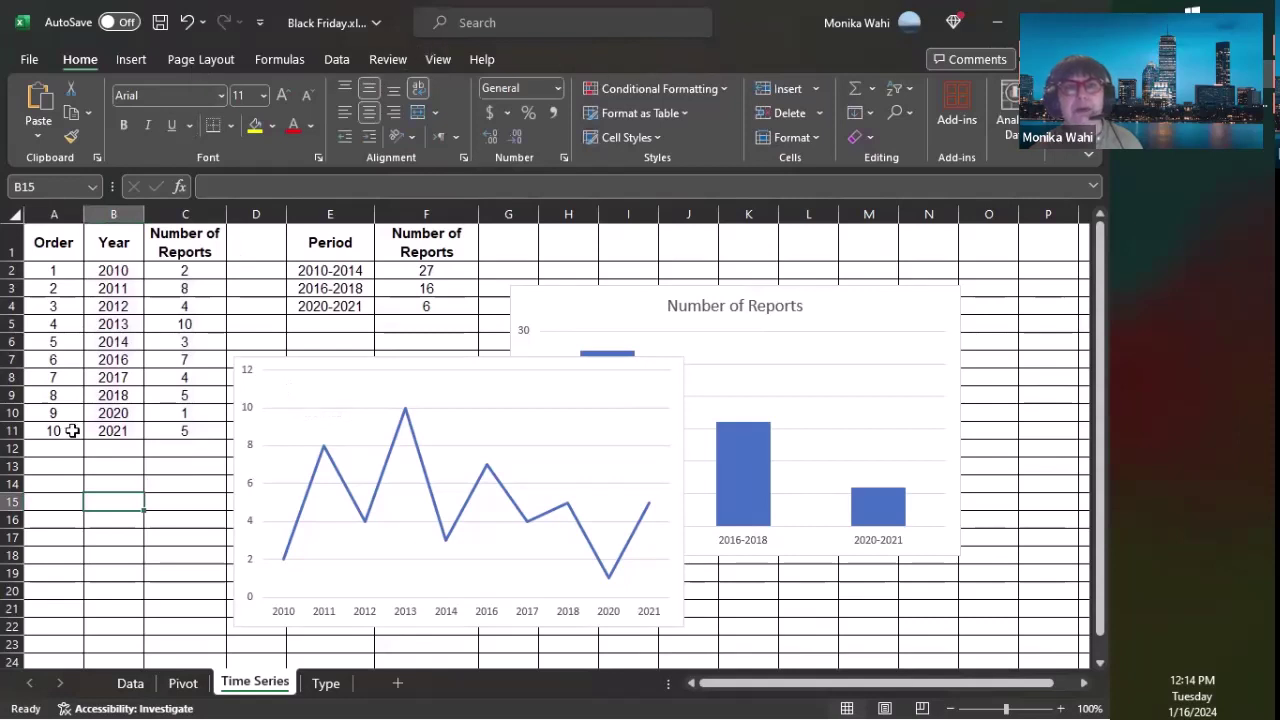
left_click(144, 60)
left_click(83, 62)
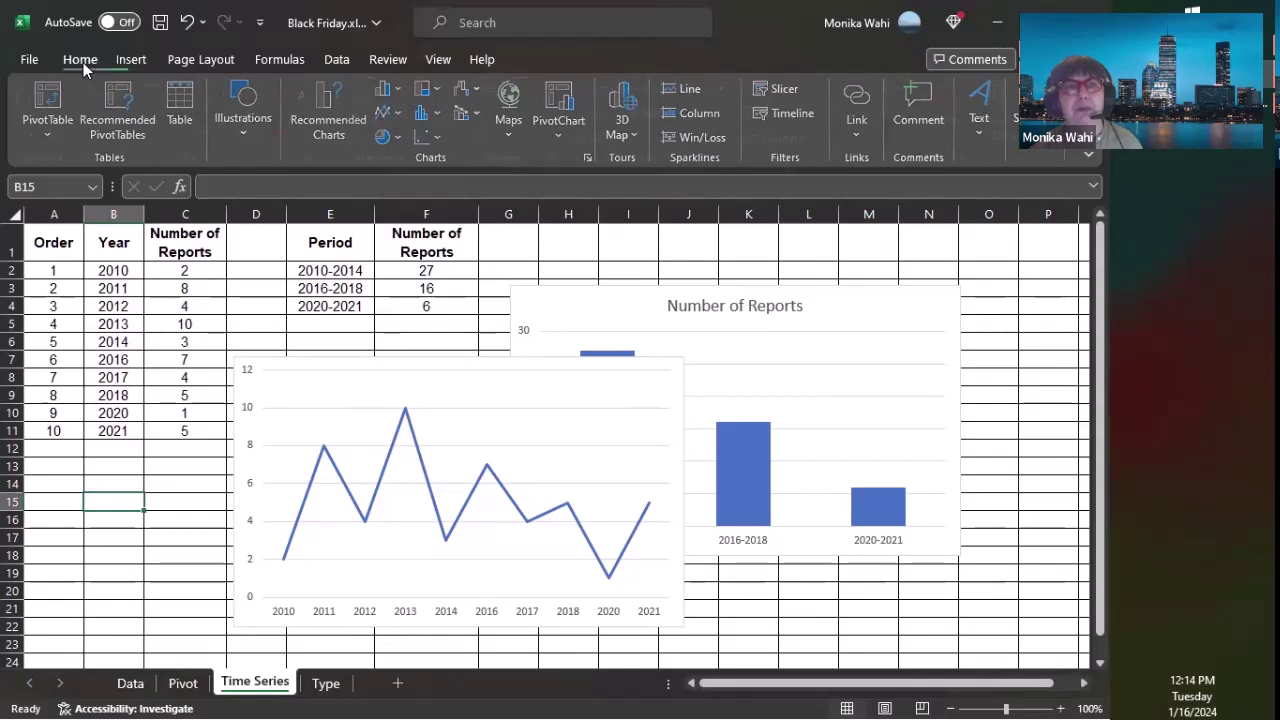
left_click(323, 382)
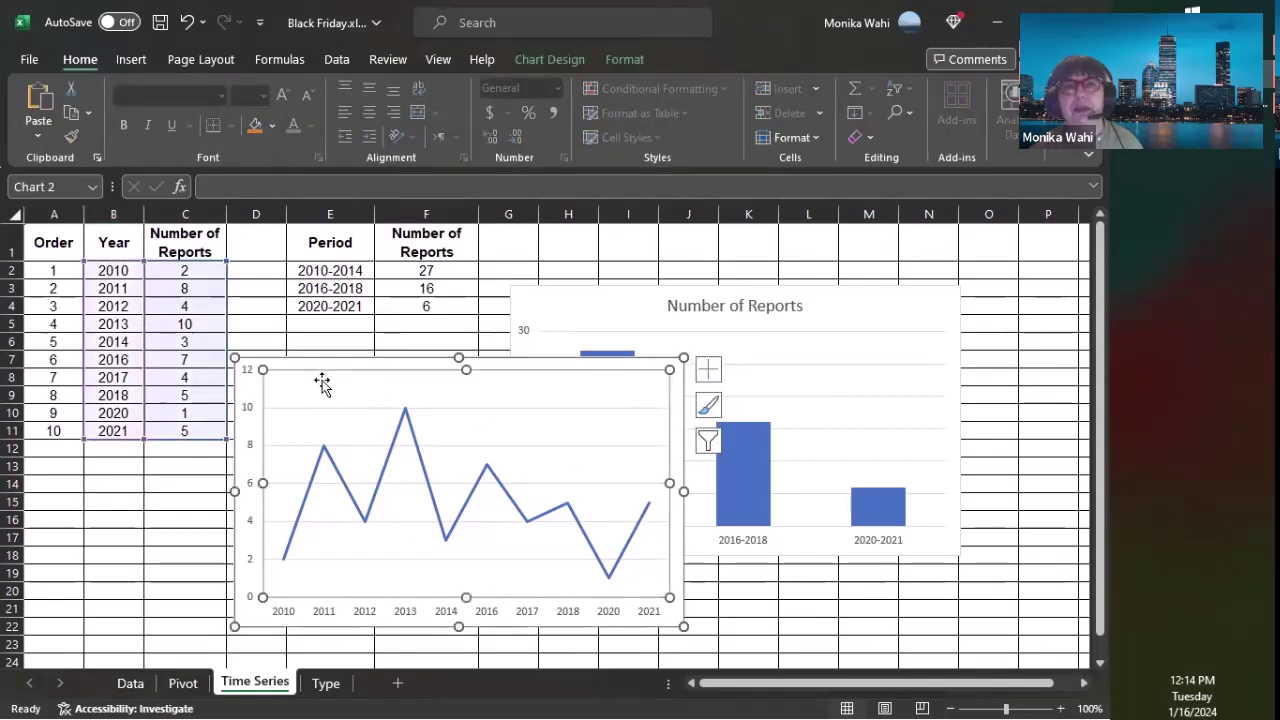
left_click(551, 60)
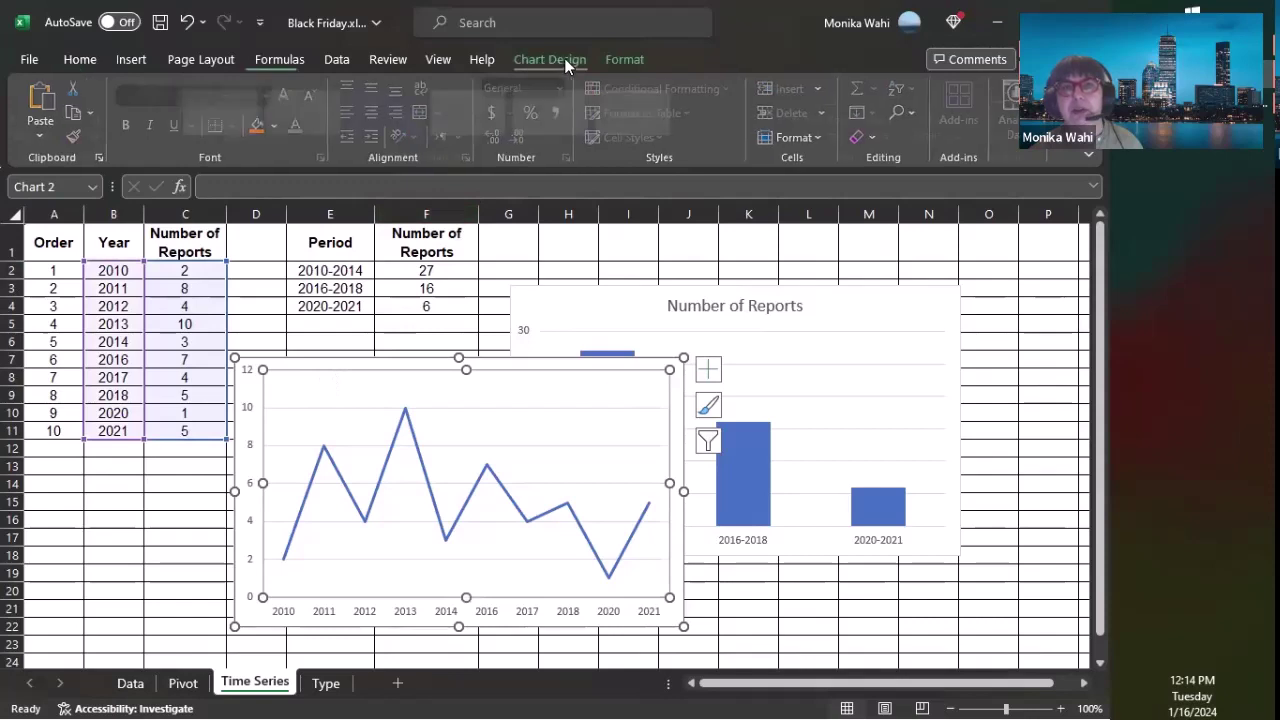
left_click(621, 58)
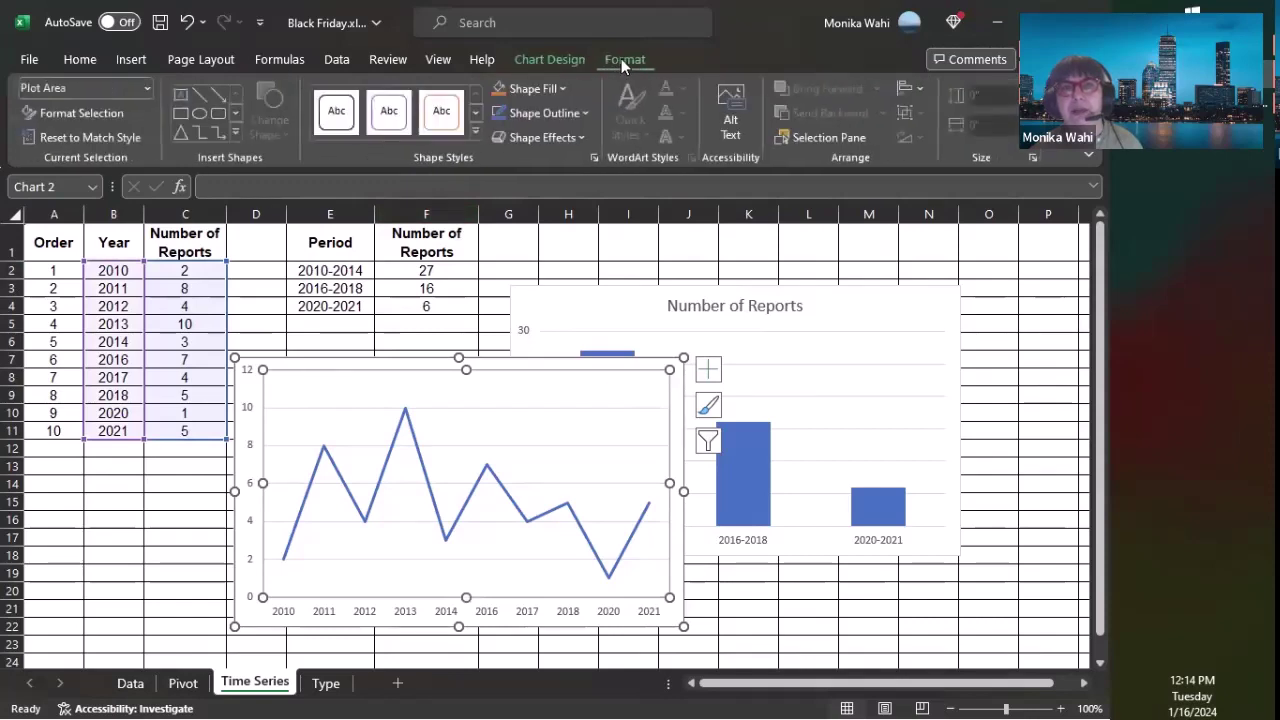
left_click(555, 58)
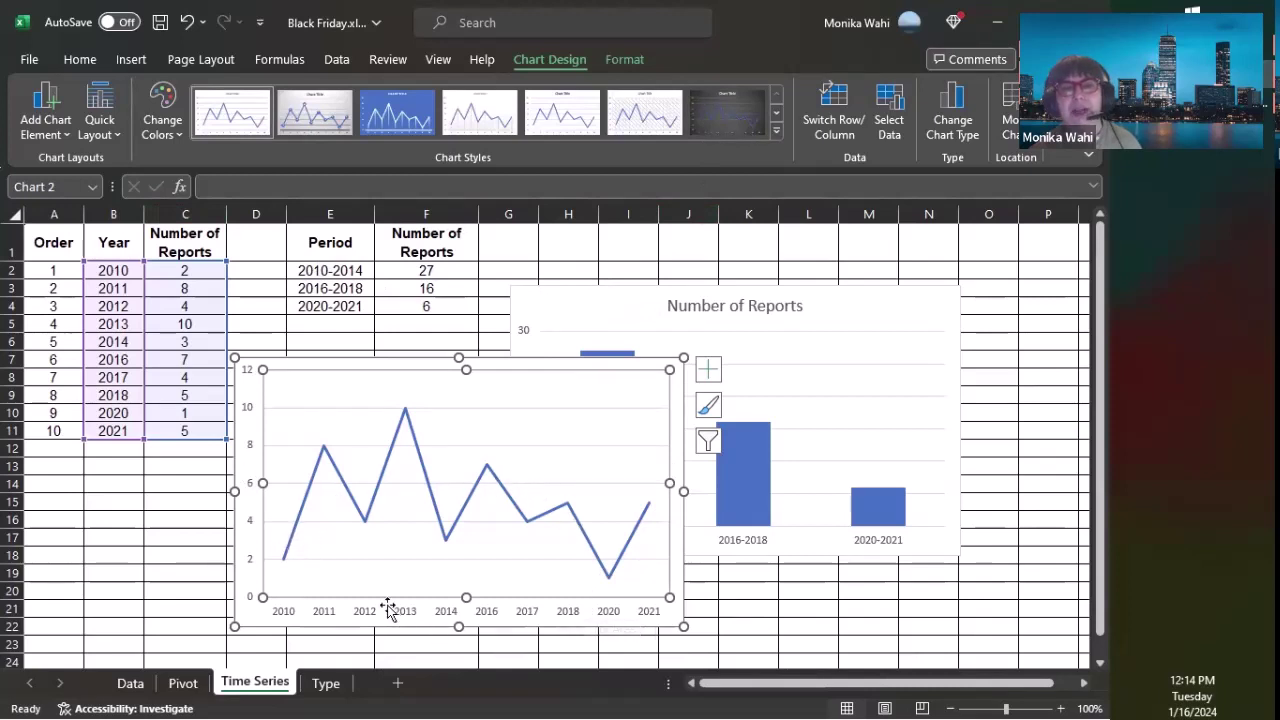
Move the Number of Reports bar chart to start at about K3, clear of the line chart, and select the line chart
left_click_drag(941, 318, 1046, 317)
left_click(476, 405)
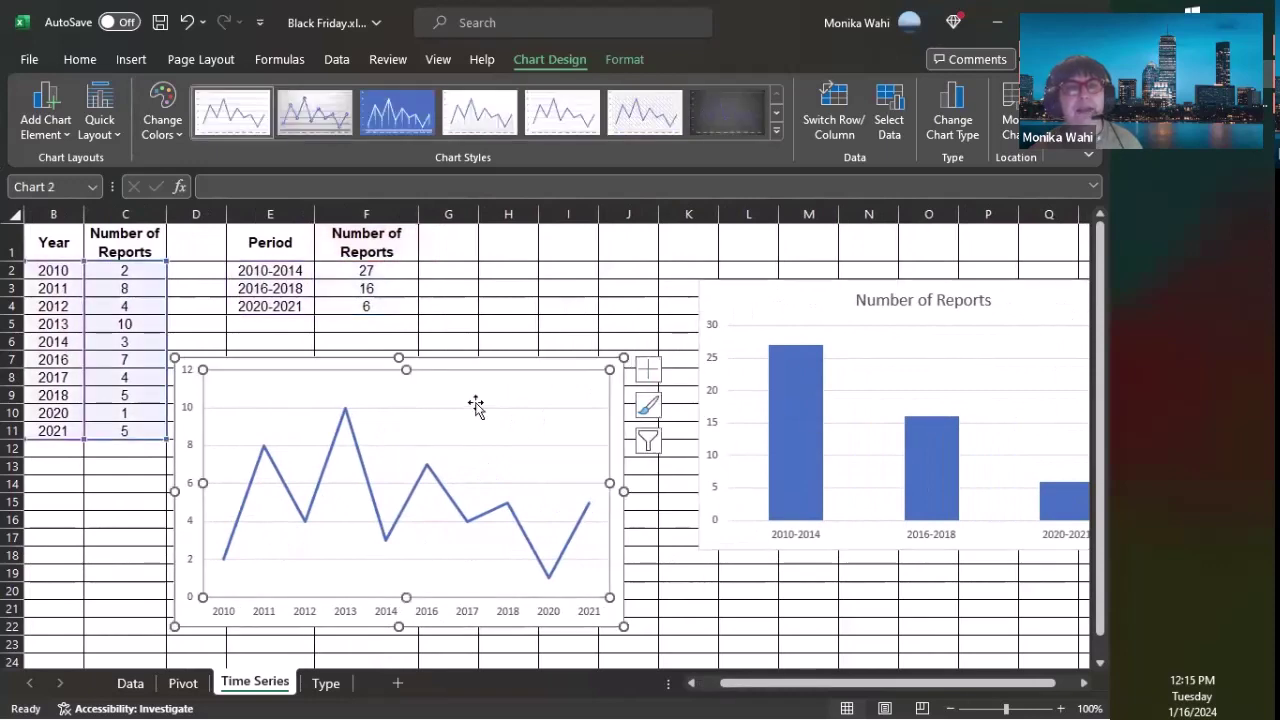
Add primary horizontal and primary vertical axis titles to the line chart
left_click(193, 371)
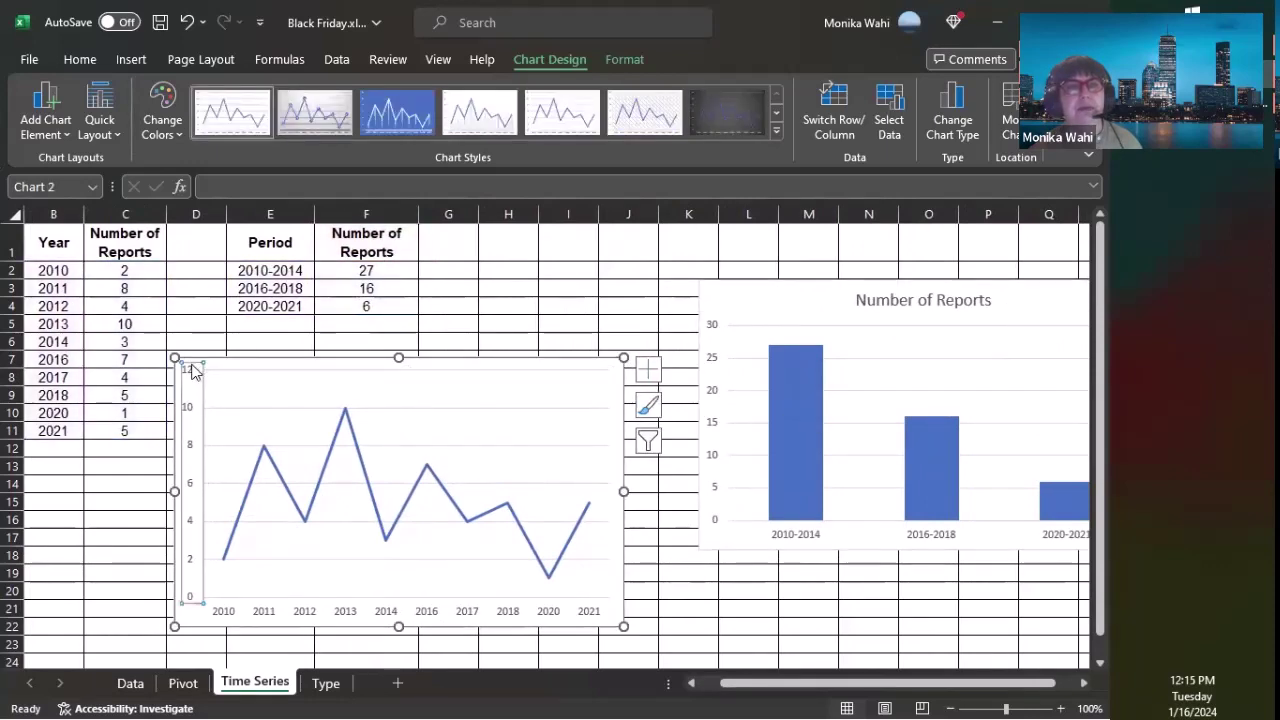
left_click(273, 368)
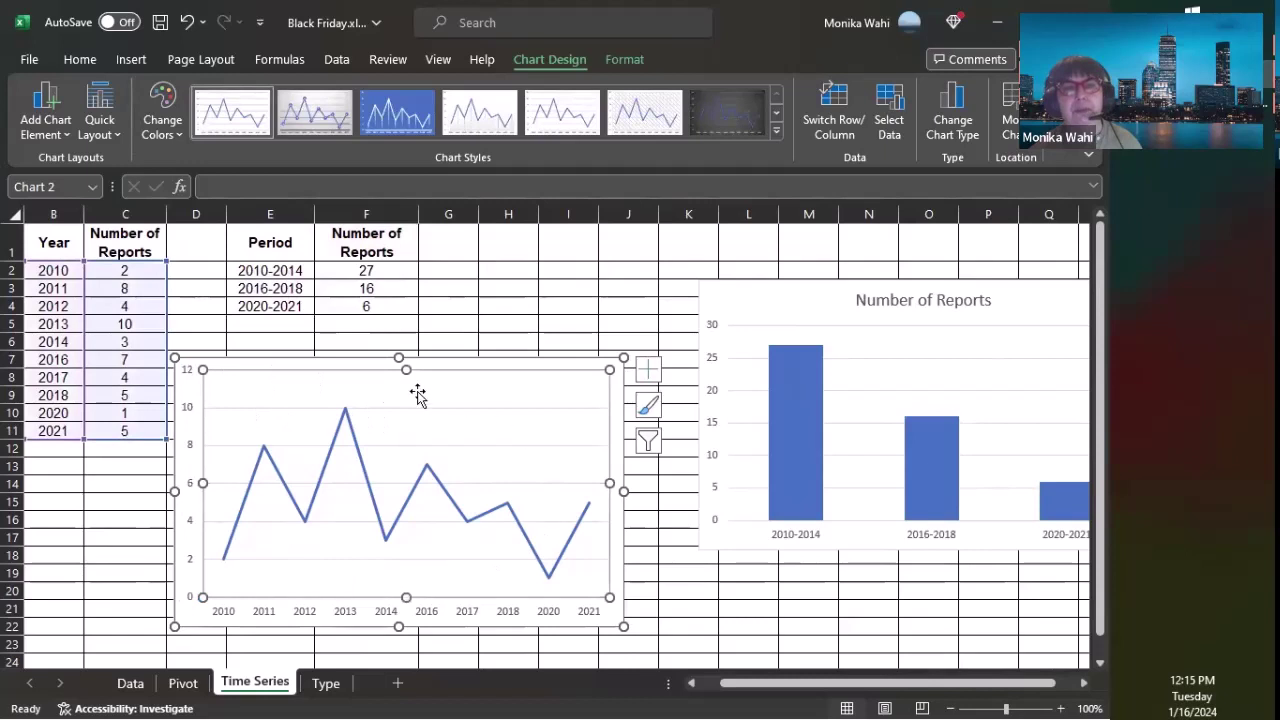
left_click(233, 364)
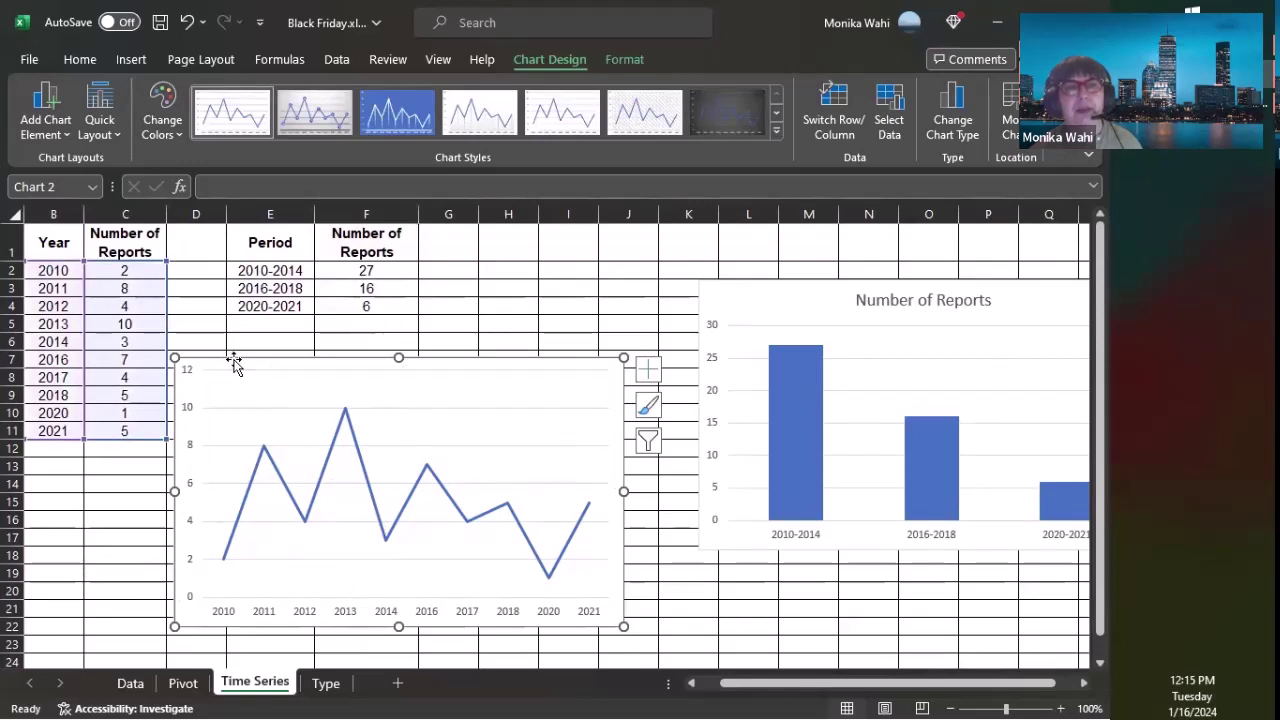
left_click(619, 58)
left_click(553, 59)
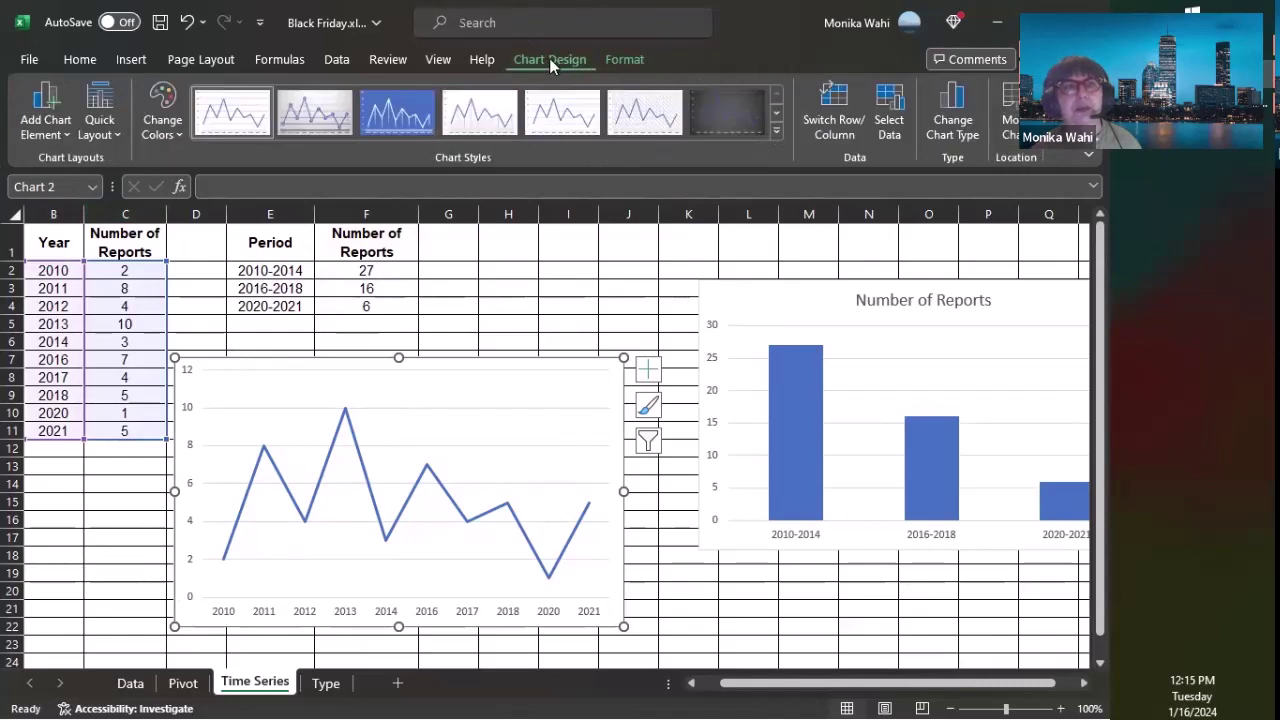
left_click(66, 135)
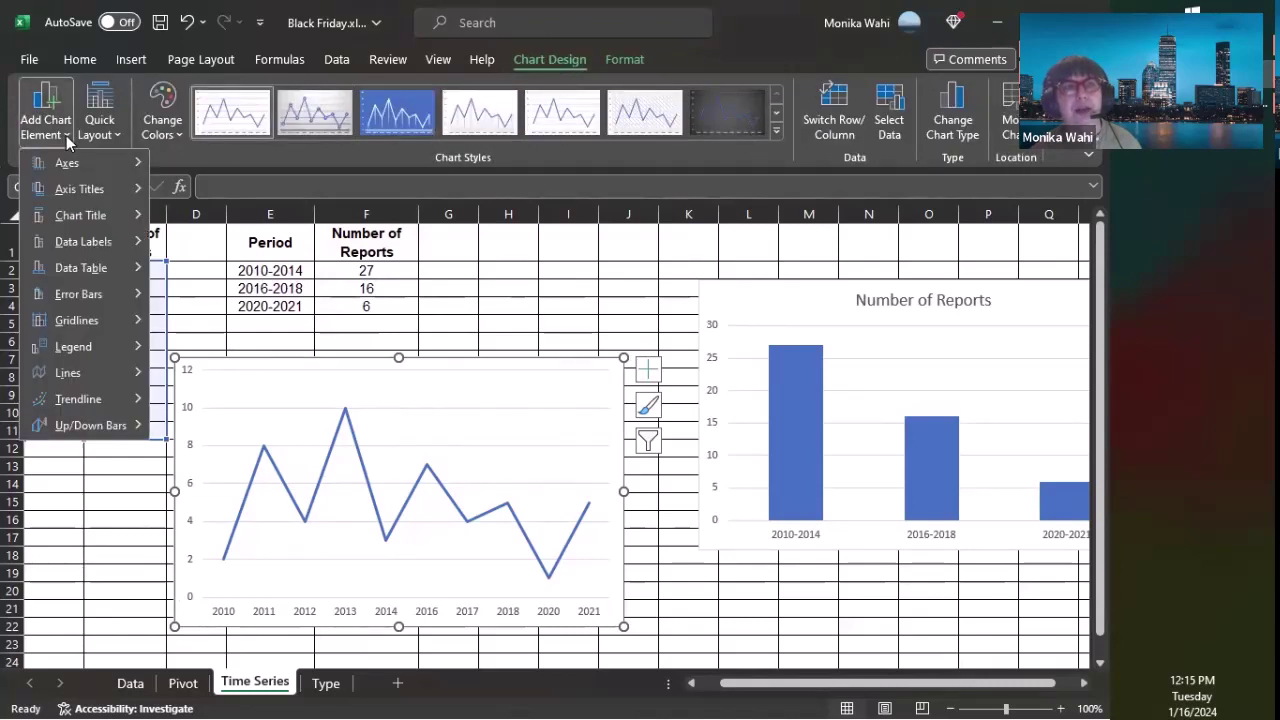
mouse_move(75, 193)
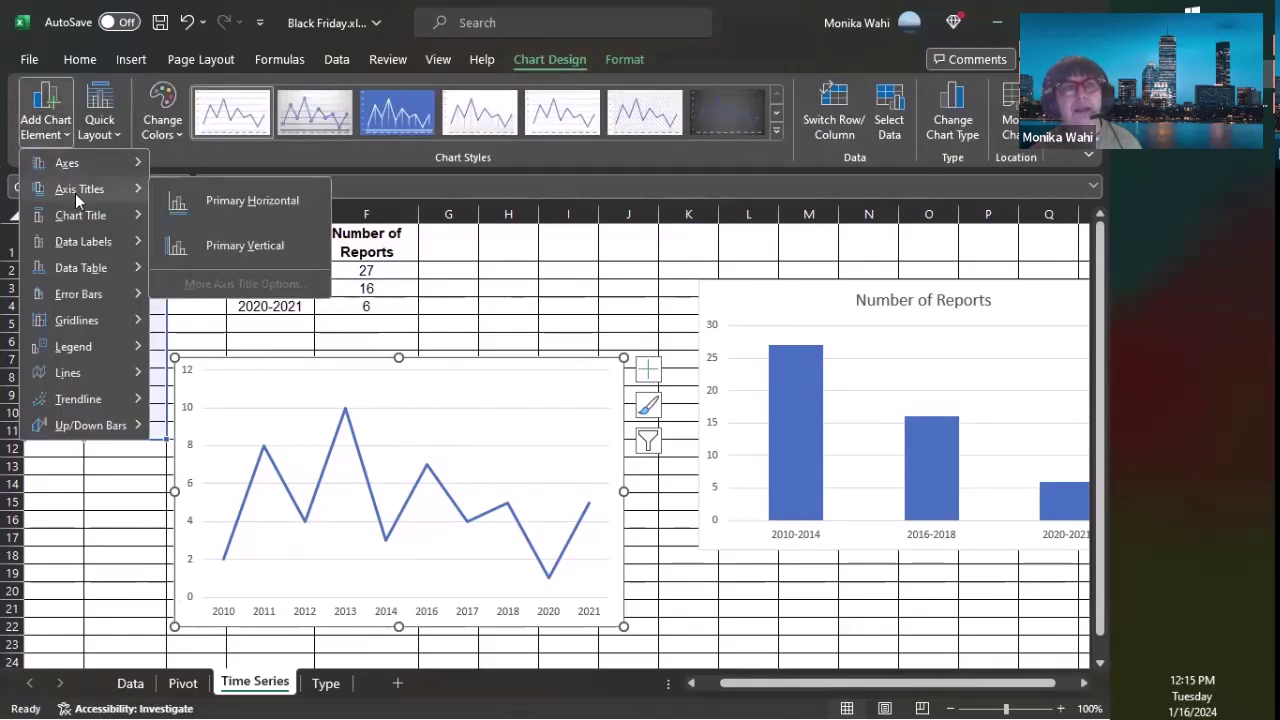
left_click(223, 199)
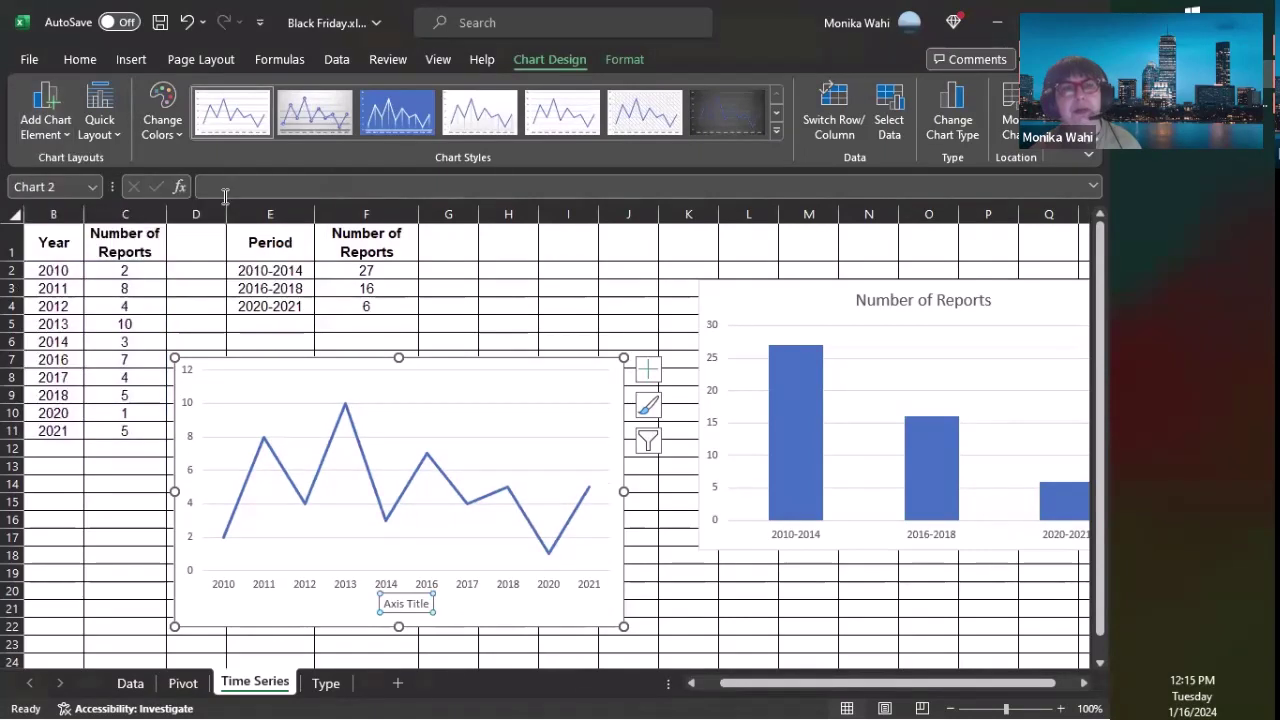
left_click(55, 135)
mouse_move(68, 193)
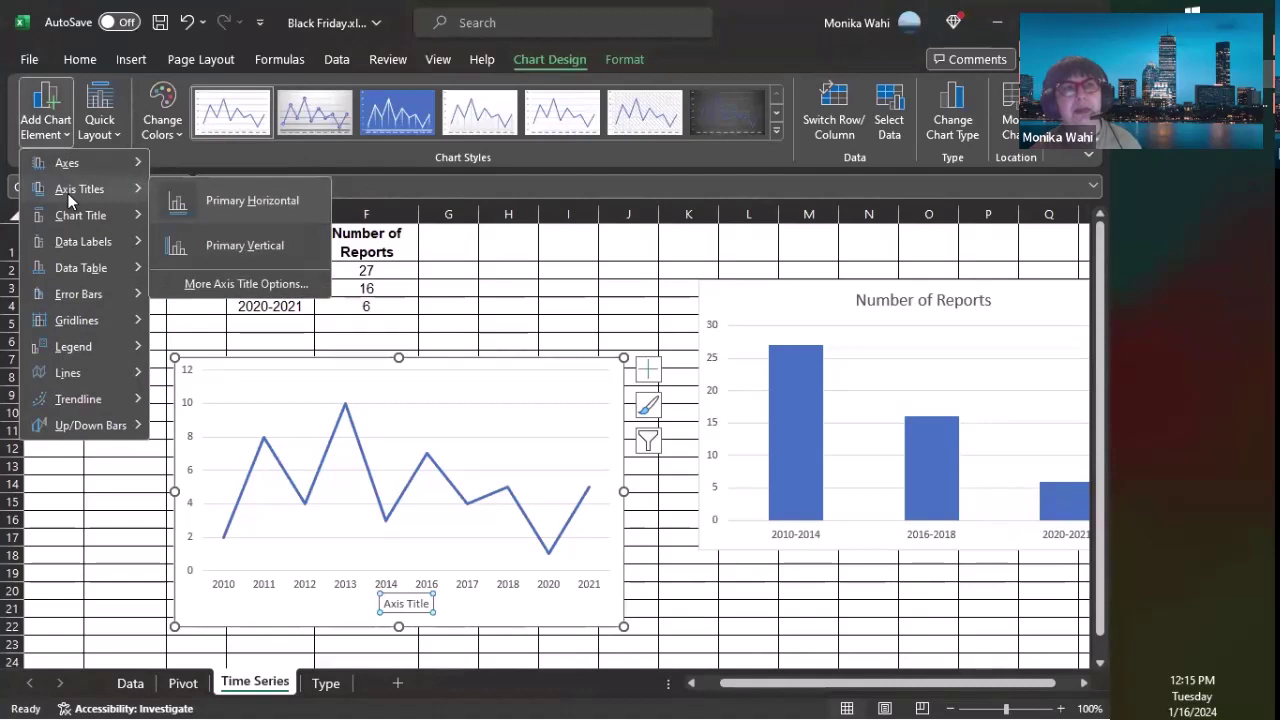
left_click(221, 243)
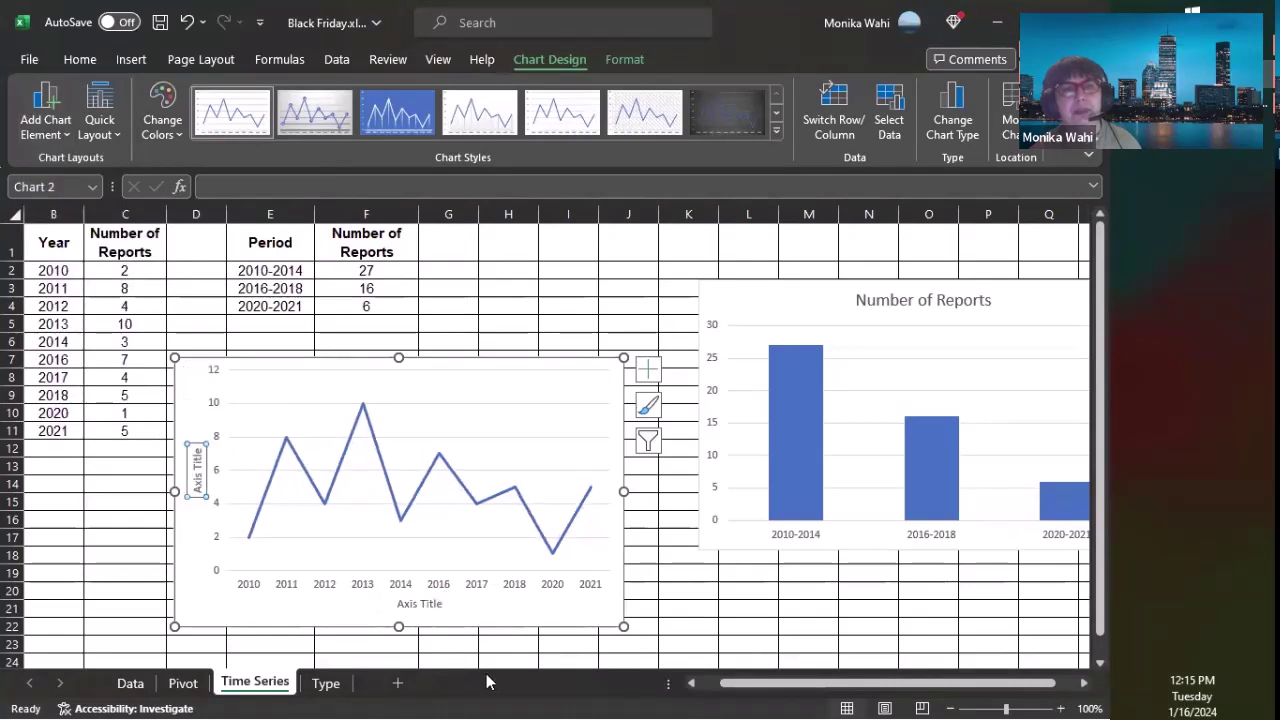
Replace the line chart's horizontal axis title placeholder with "Year"
double_click(417, 607)
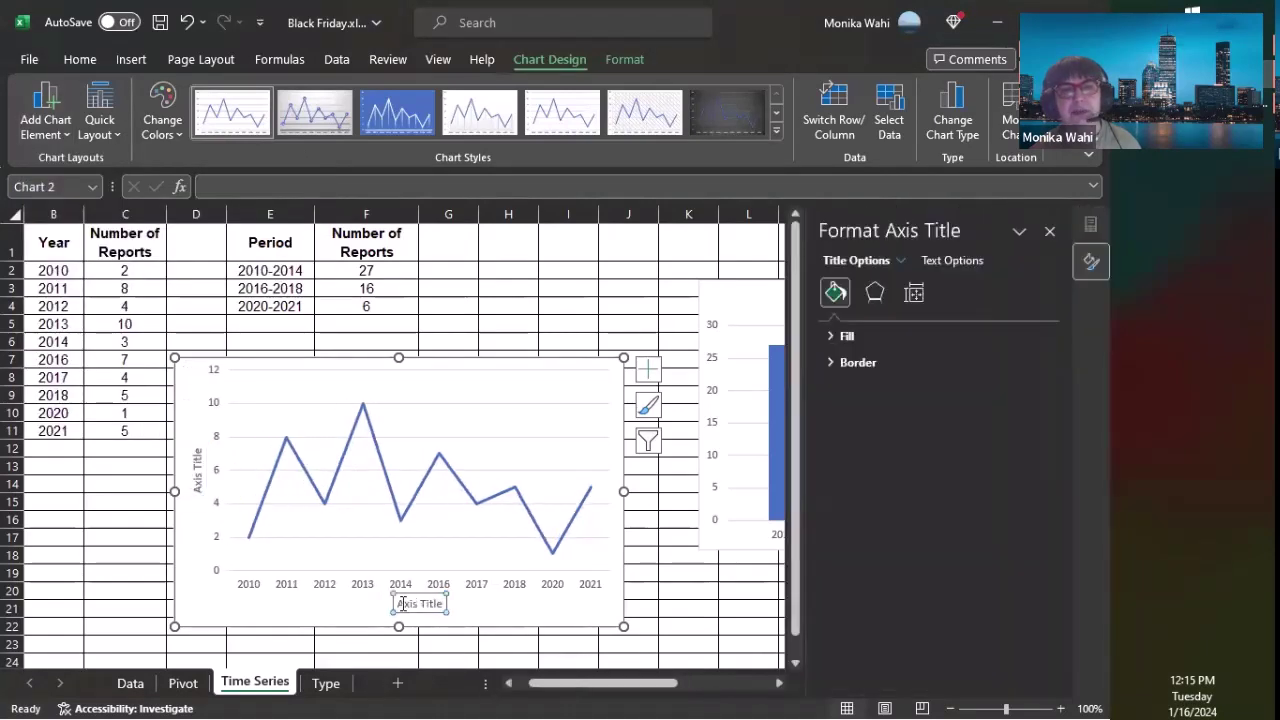
left_click_drag(400, 604, 444, 604)
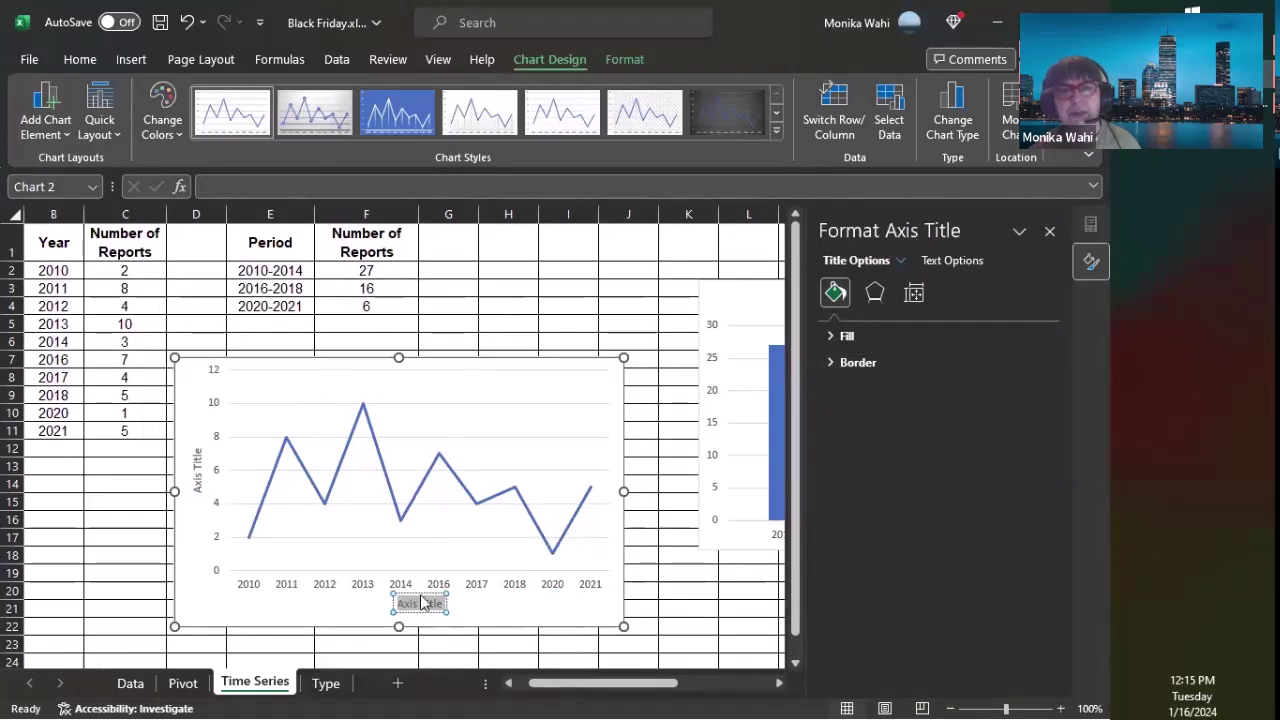
key("BackSpace")
type("Year")
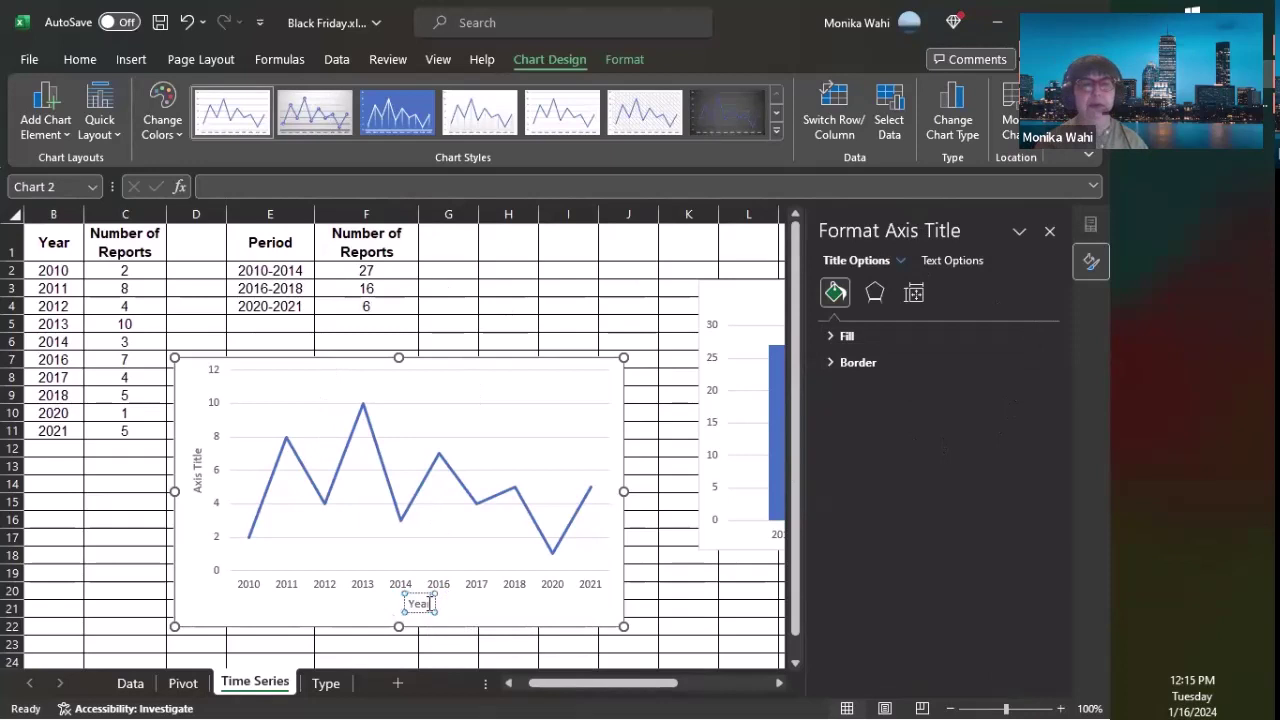
Replace the line chart's vertical axis title placeholder with "Number of Report" and deselect the chart
left_click(196, 467)
triple_click(199, 458)
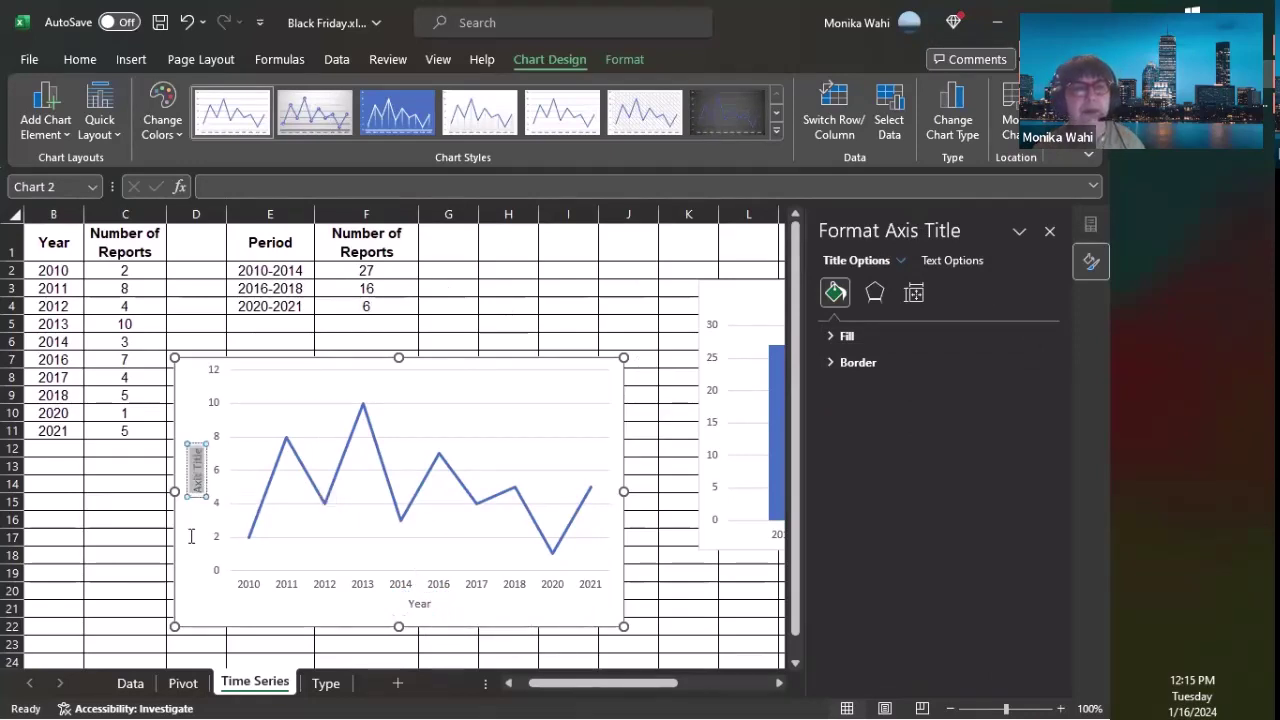
key("BackSpace")
type("Number")
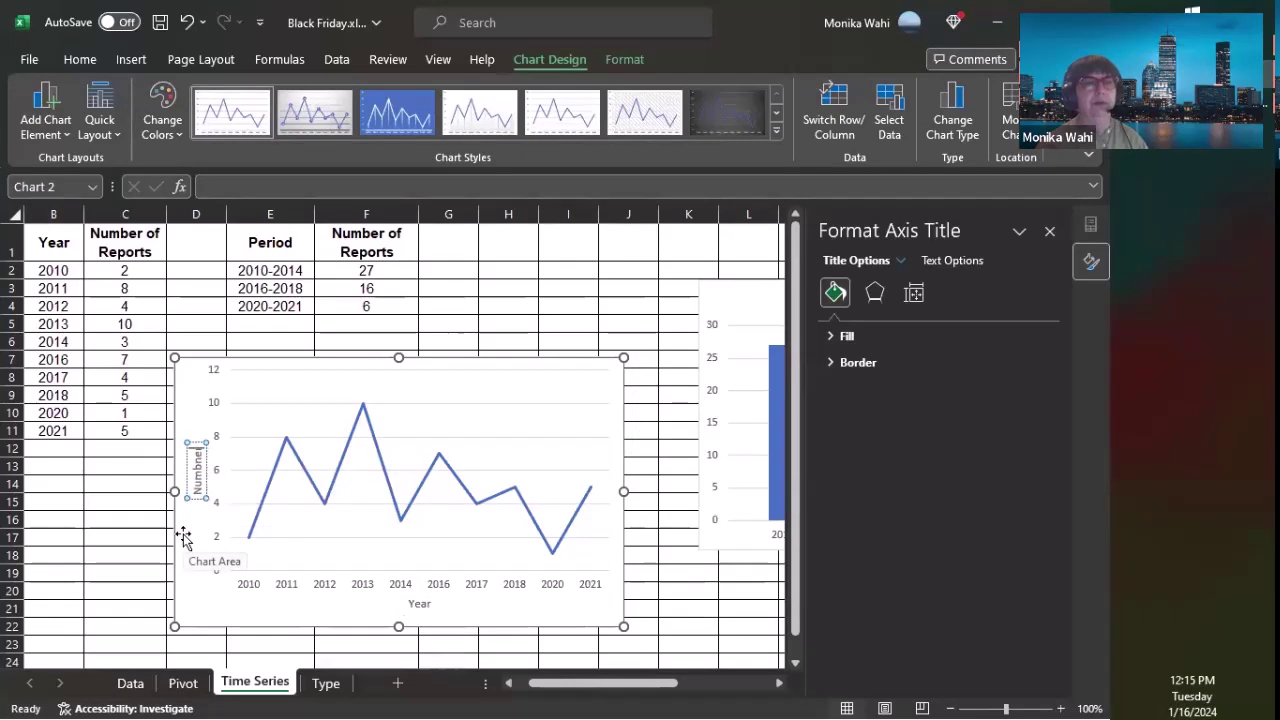
key("BackSpace")
key("BackSpace")
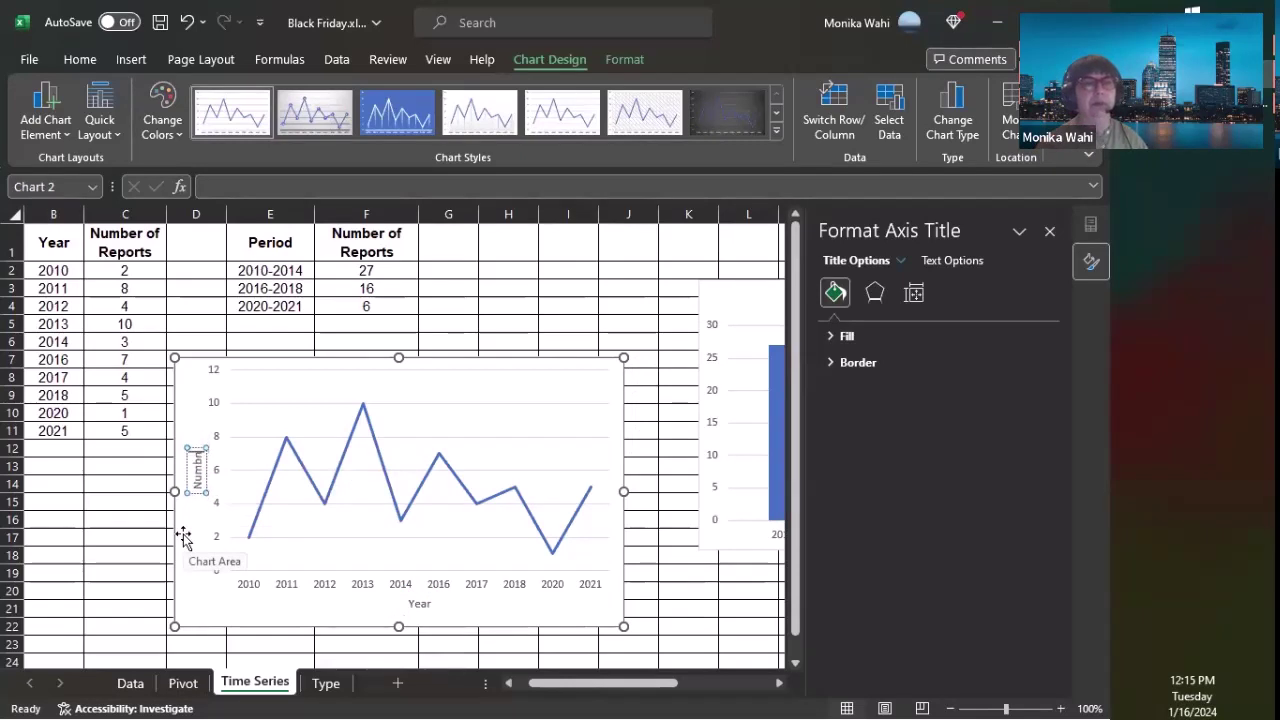
type("er of Report")
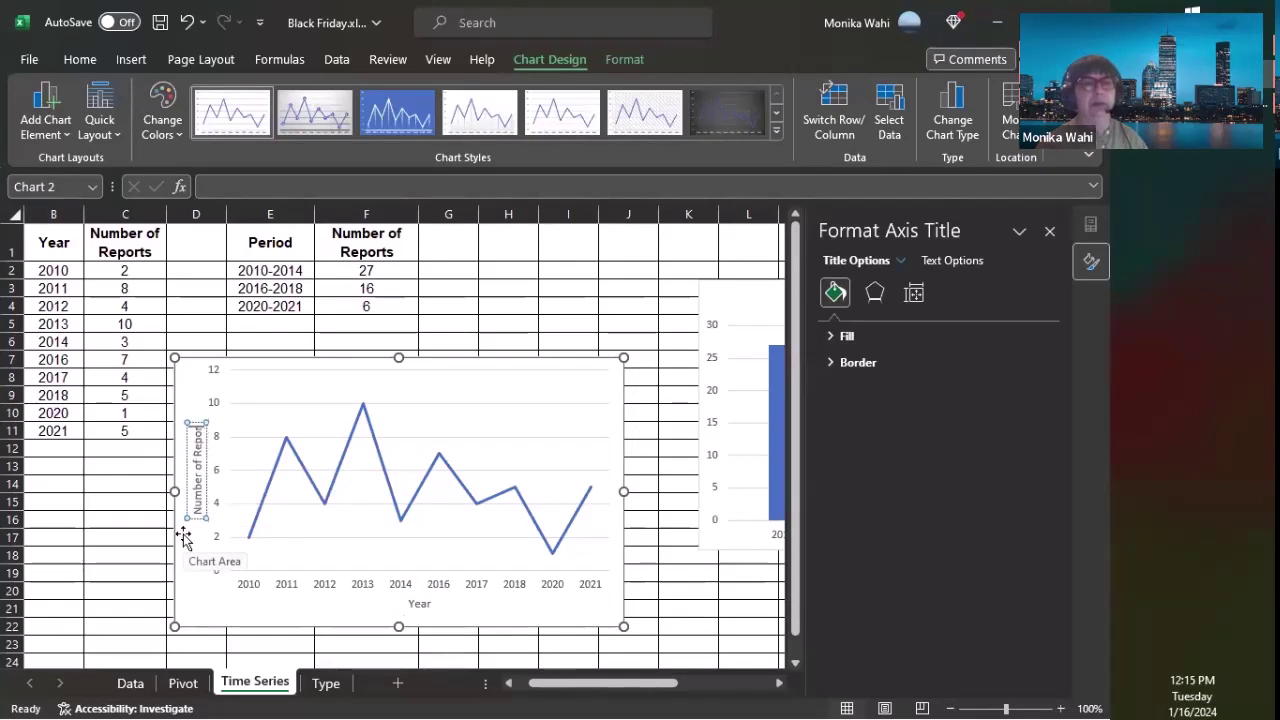
left_click(569, 305)
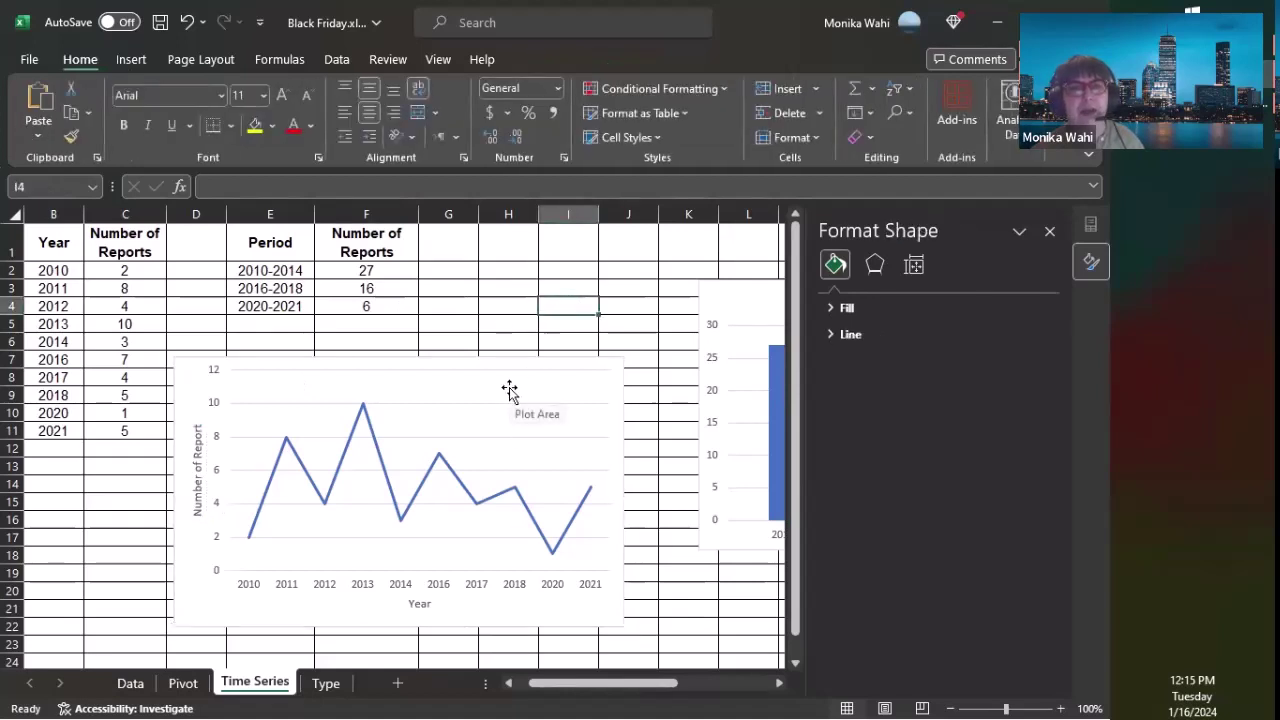
Add a chart title above the line chart reading "Reports by year" and deselect the chart
left_click(457, 366)
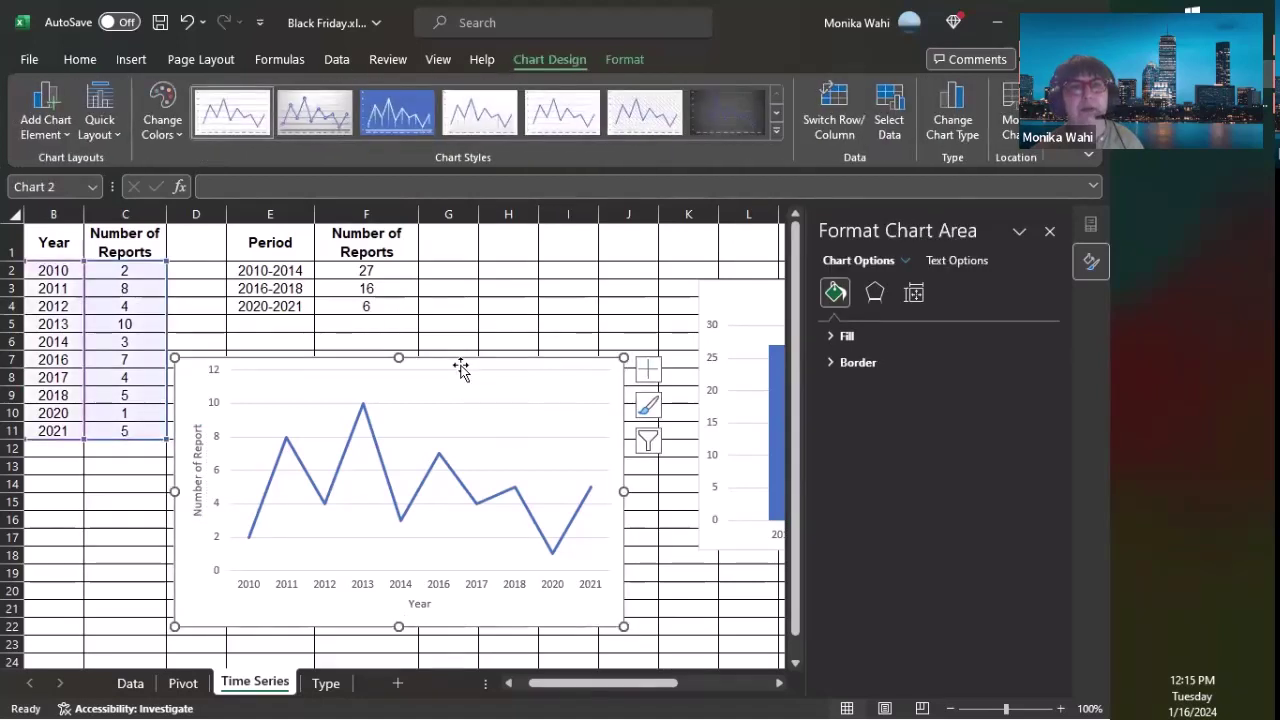
left_click(66, 133)
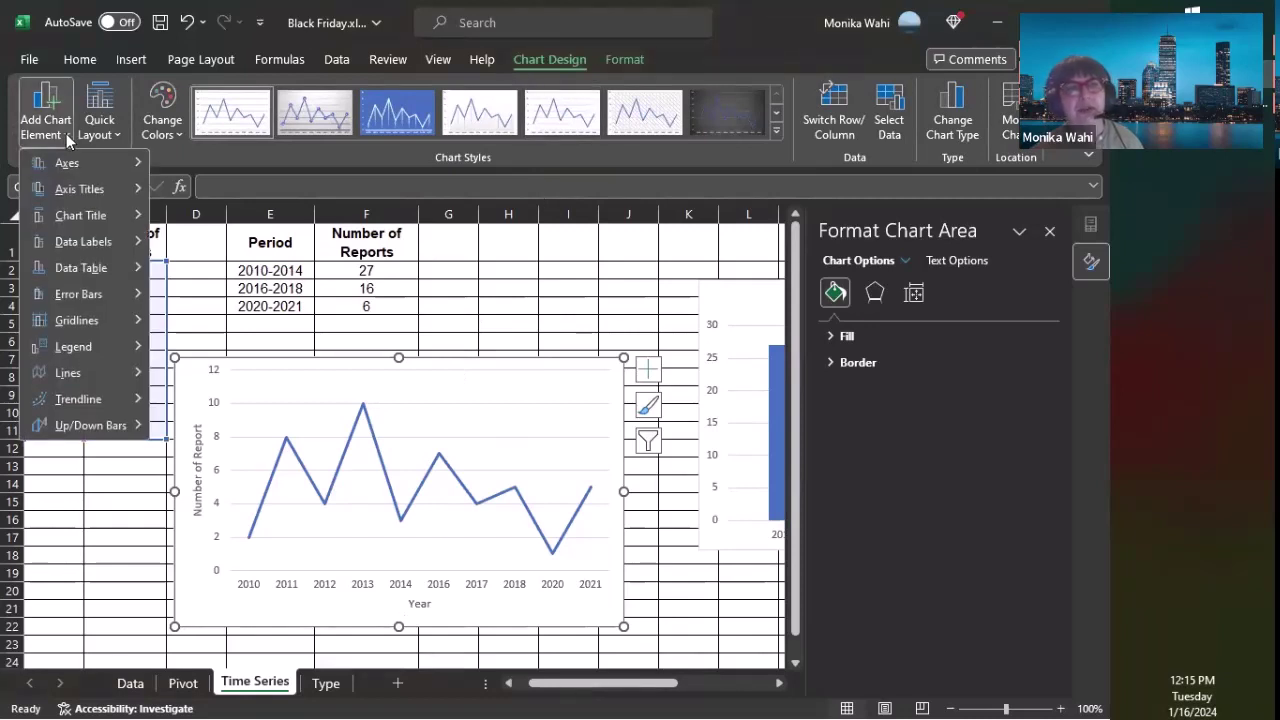
mouse_move(68, 216)
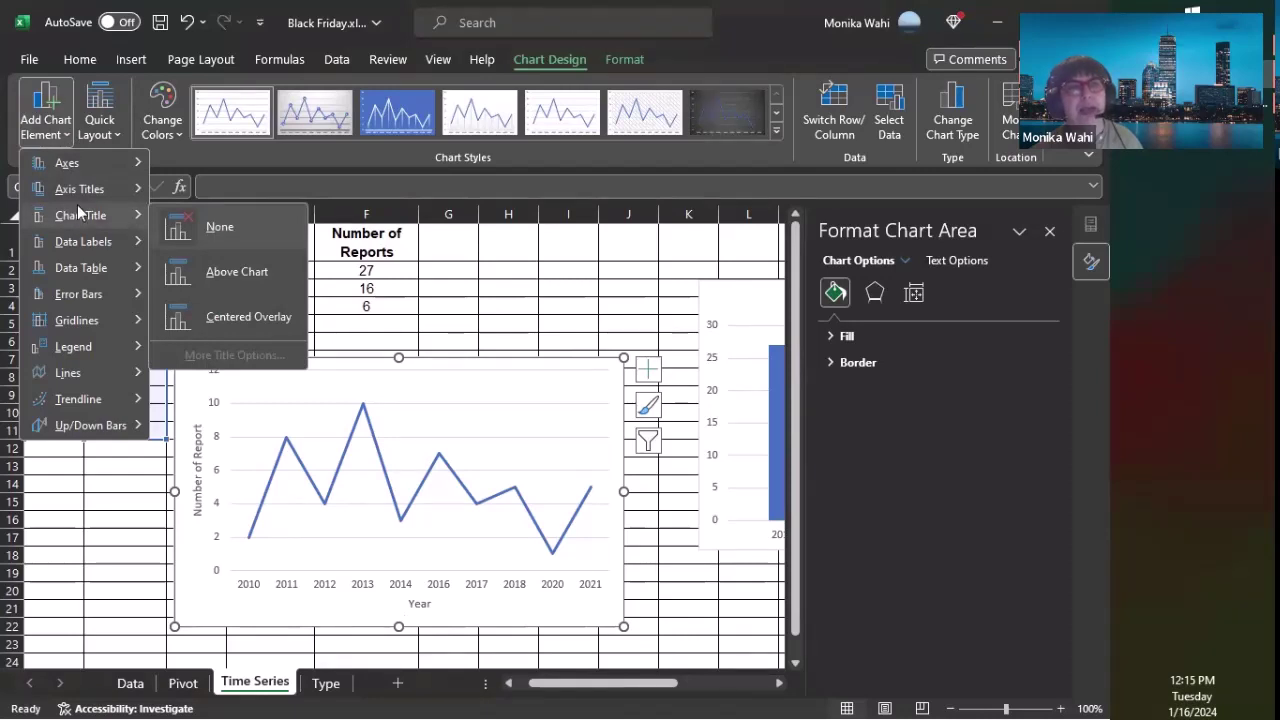
left_click(246, 271)
left_click_drag(374, 377, 449, 380)
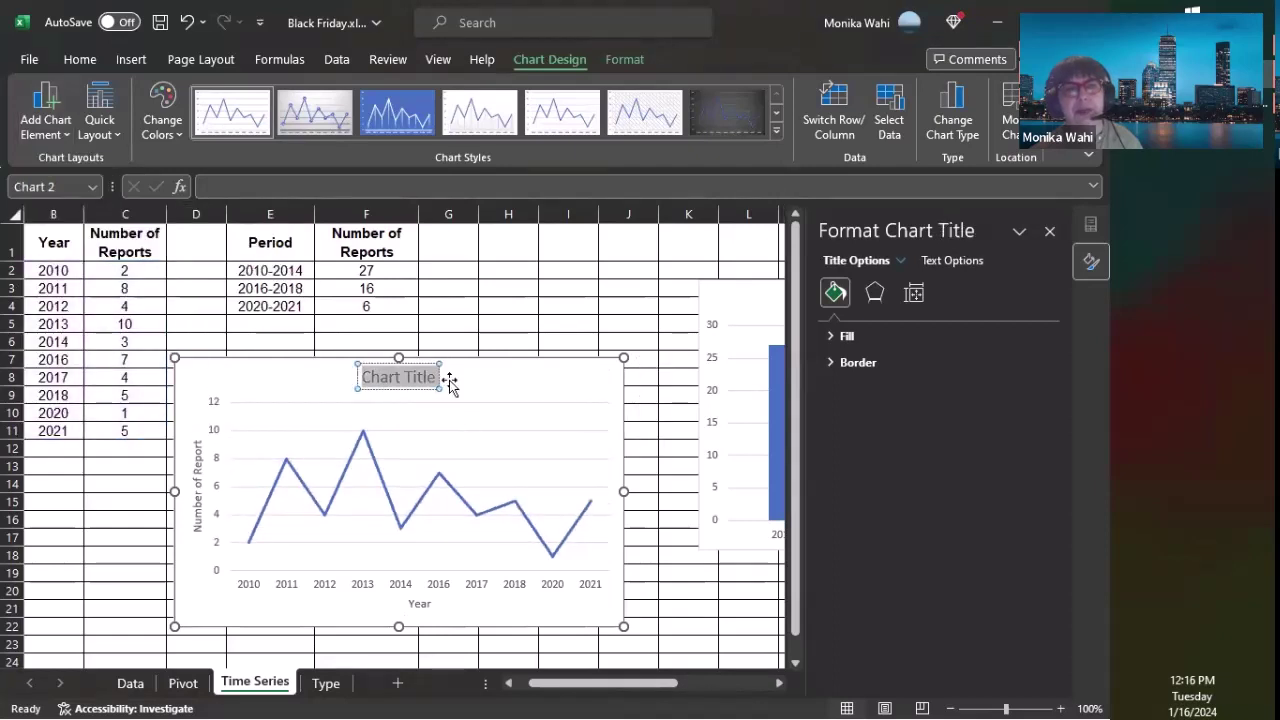
type("Reports by year")
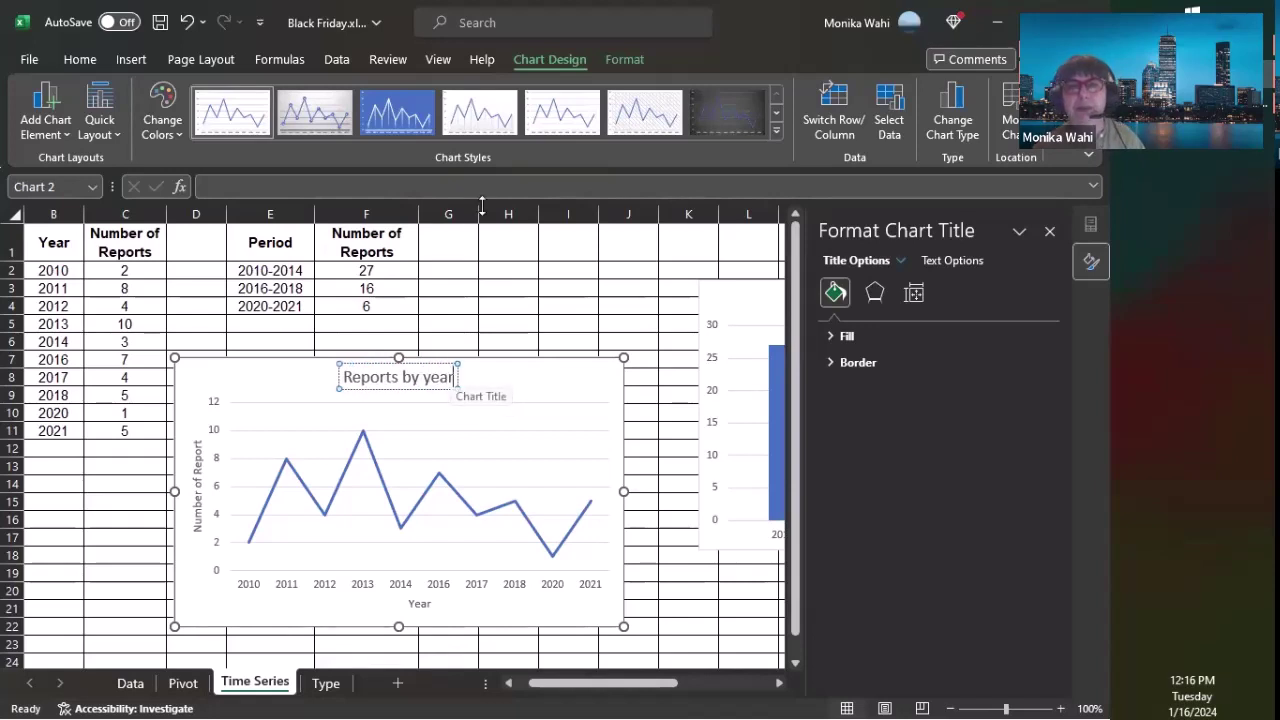
left_click(577, 303)
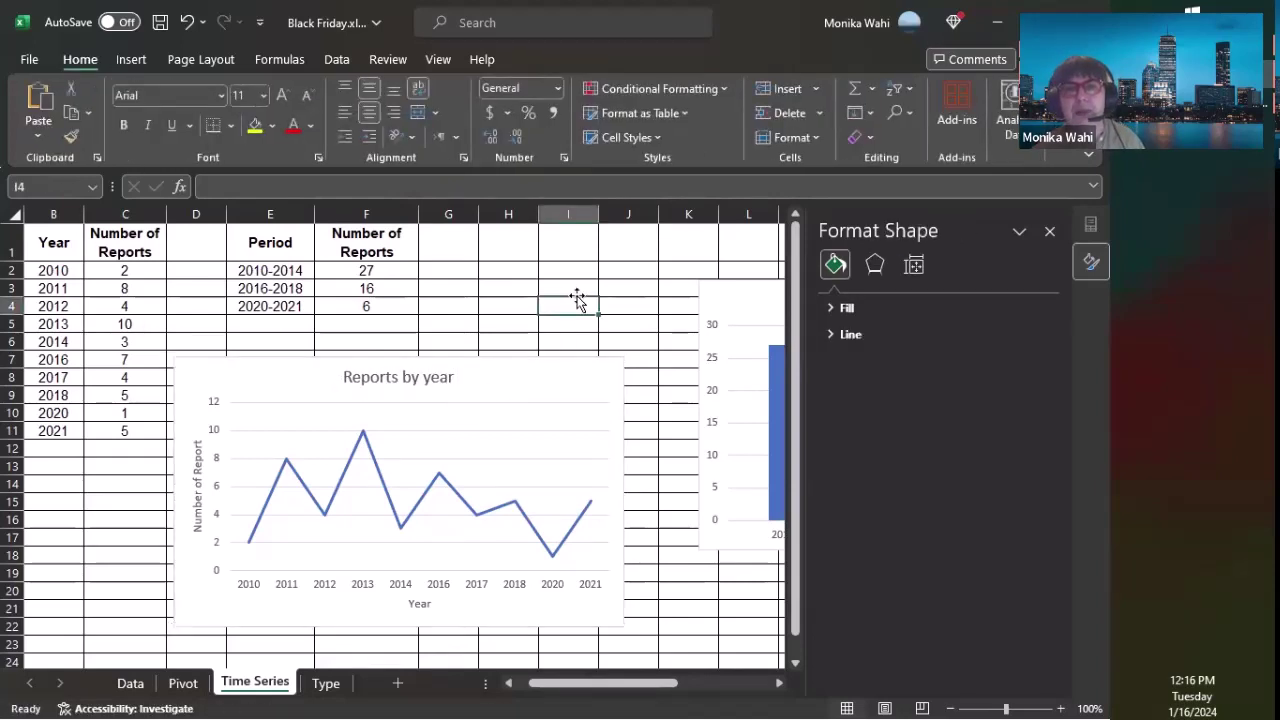
Apply the dark-background chart style to the Reports by year line chart
left_click(549, 375)
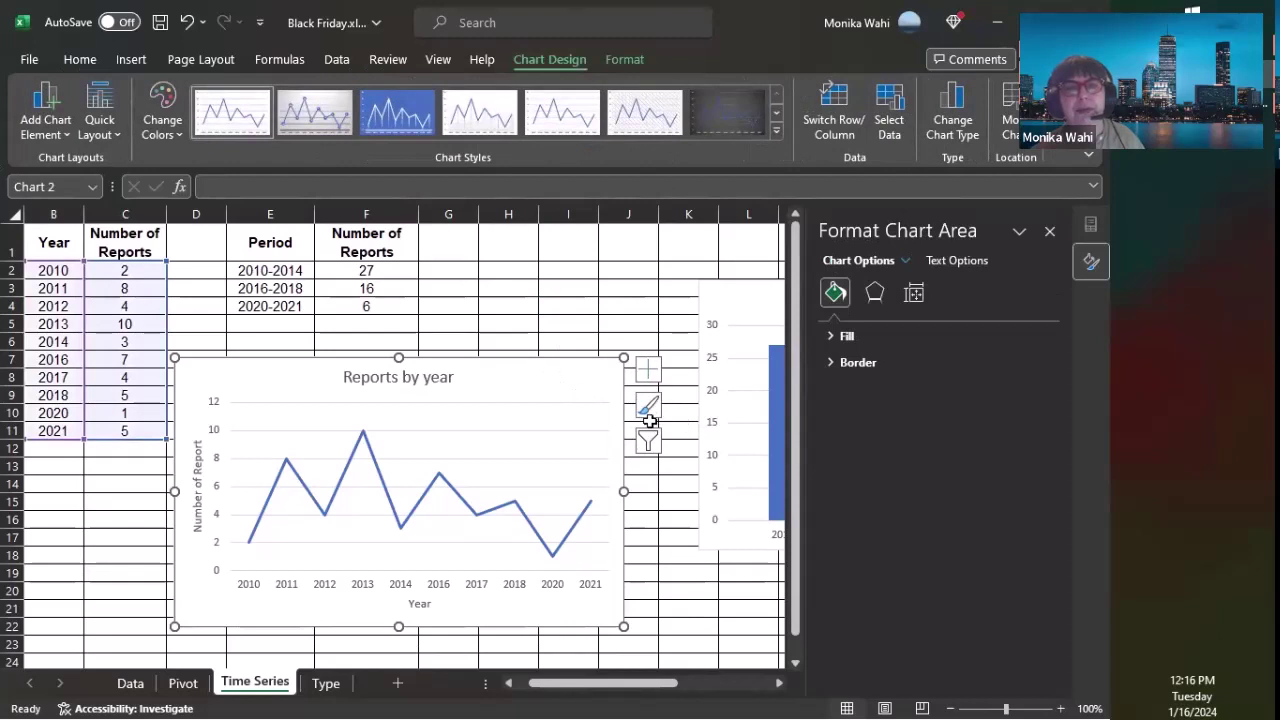
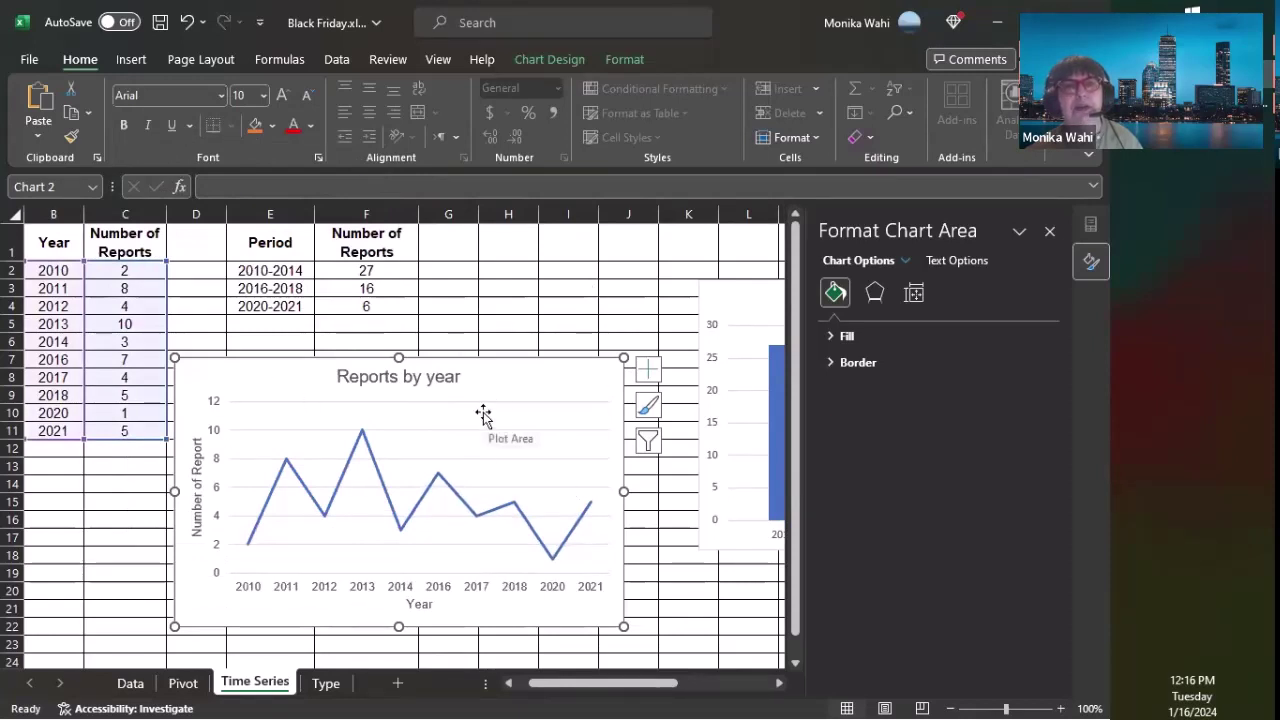
left_click(564, 59)
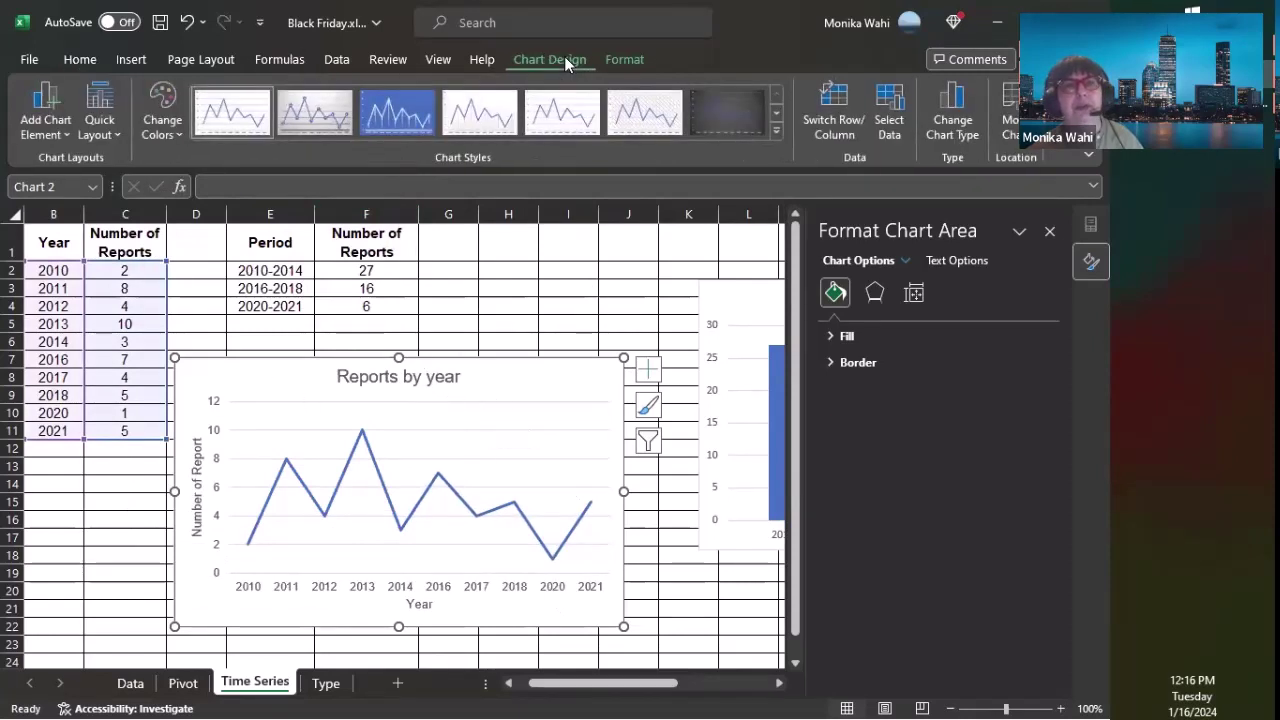
left_click(746, 120)
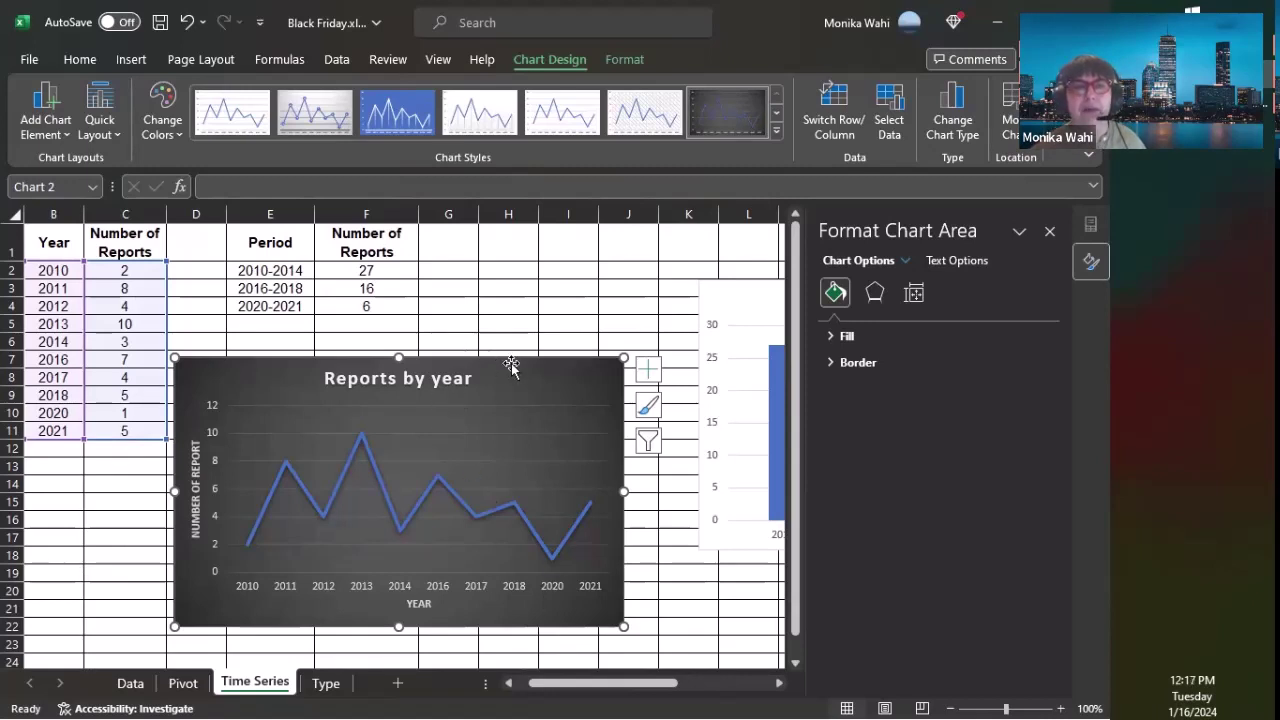
Set the font of all text in the dark-styled line chart to Arial
left_click(80, 59)
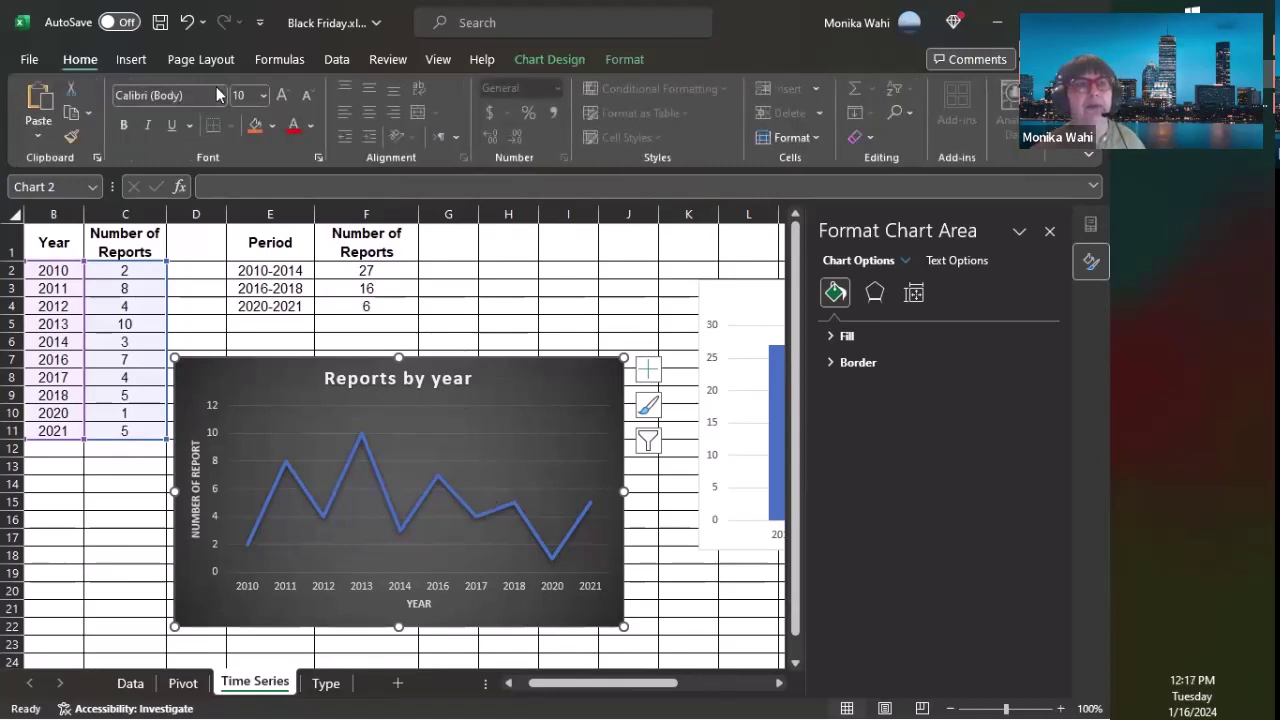
left_click(221, 94)
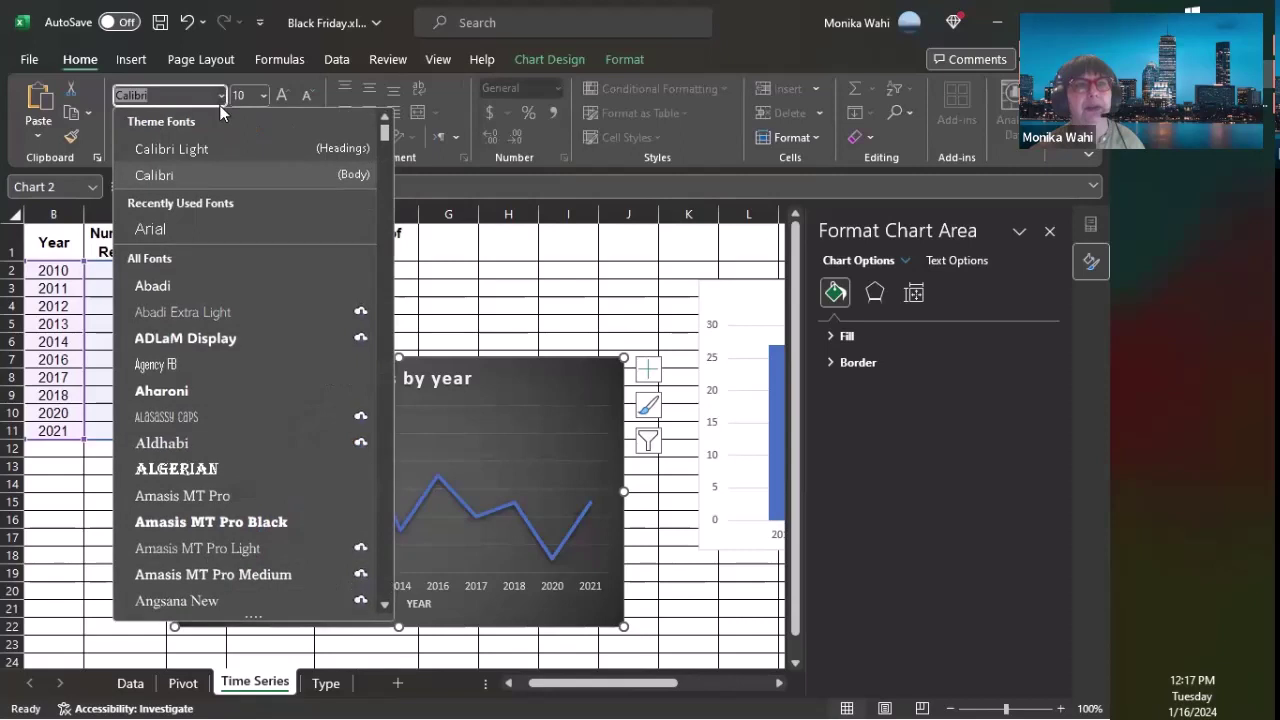
left_click(174, 232)
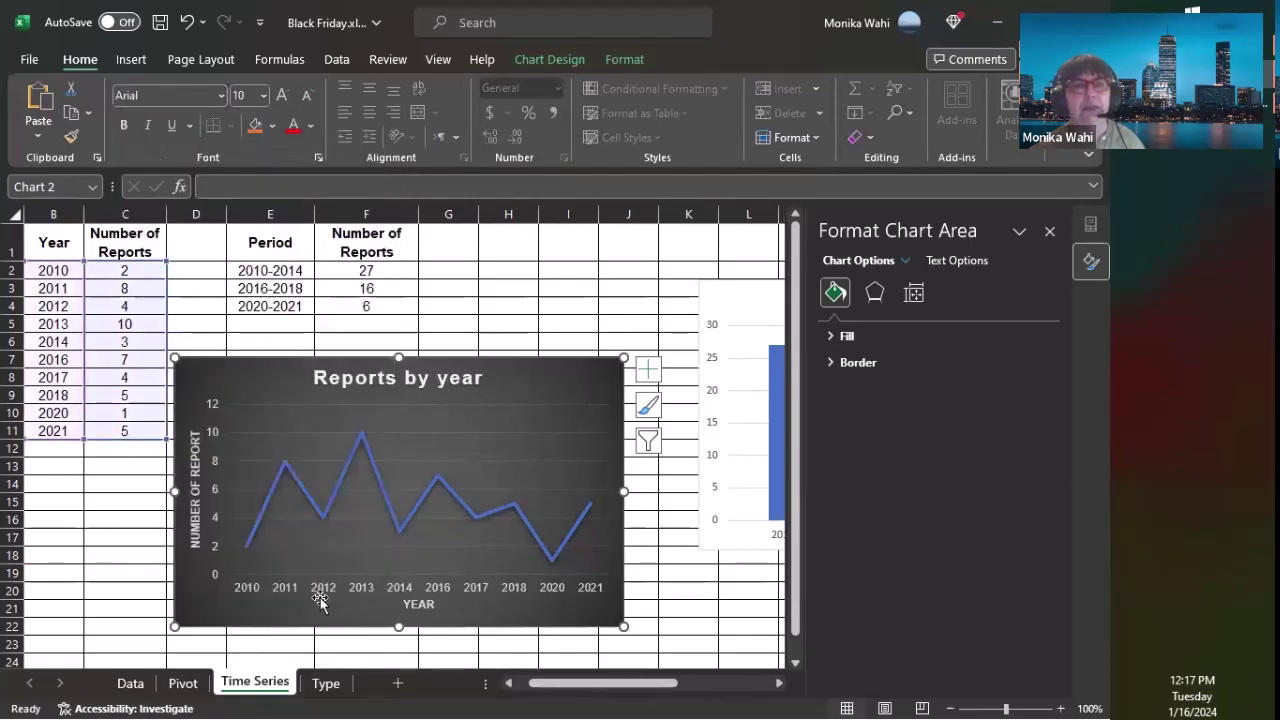
Reapply the dark-background chart style to the Reports by year line chart, deselect it and close the formatting pane
left_click(200, 505)
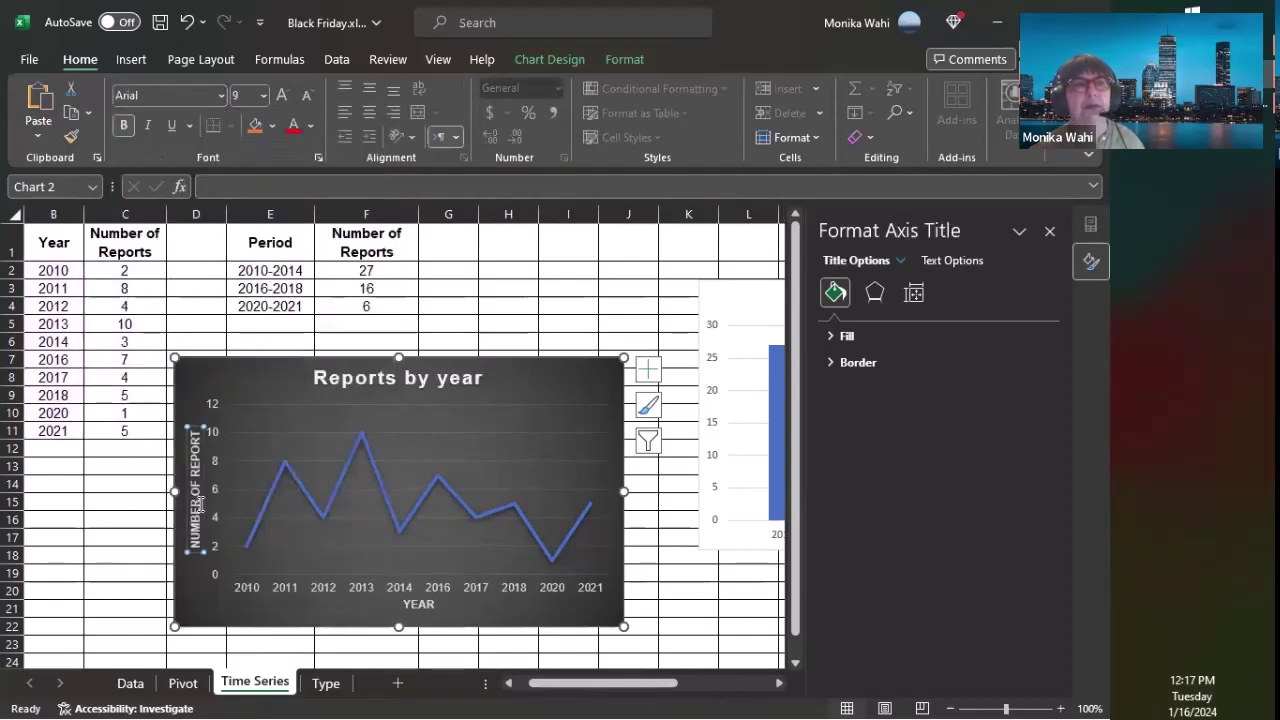
left_click(315, 590)
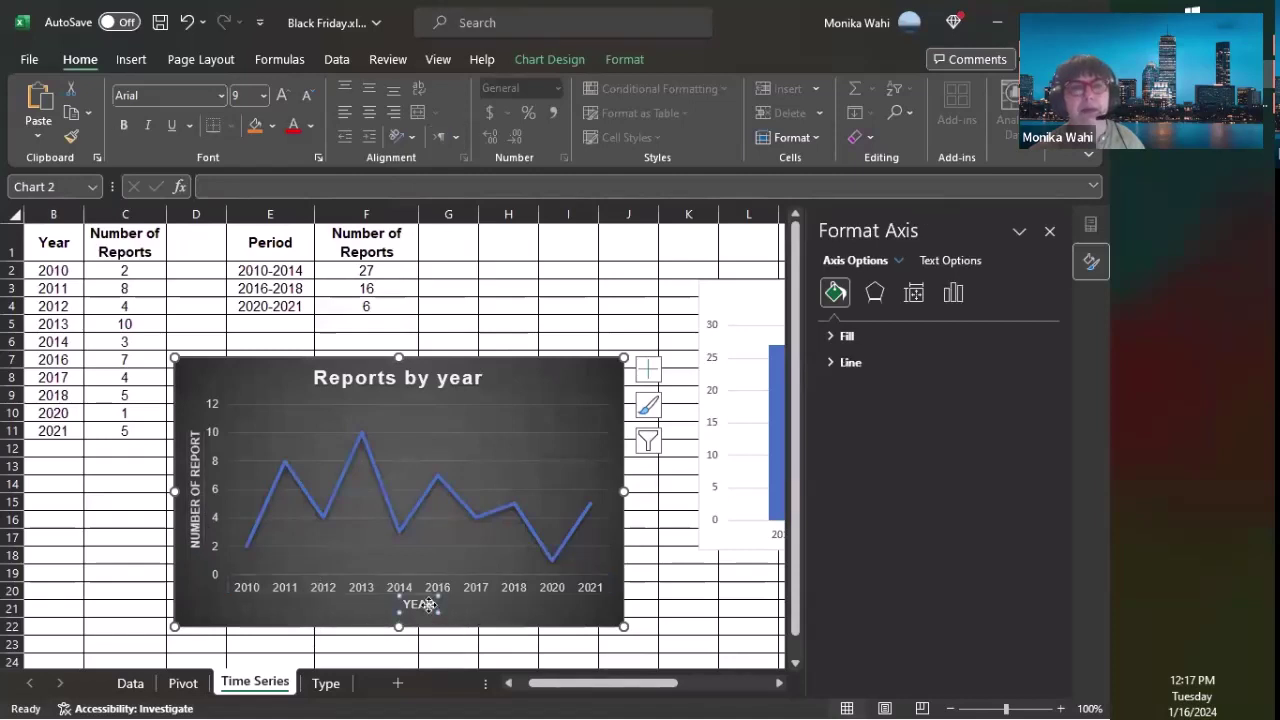
left_click(418, 604)
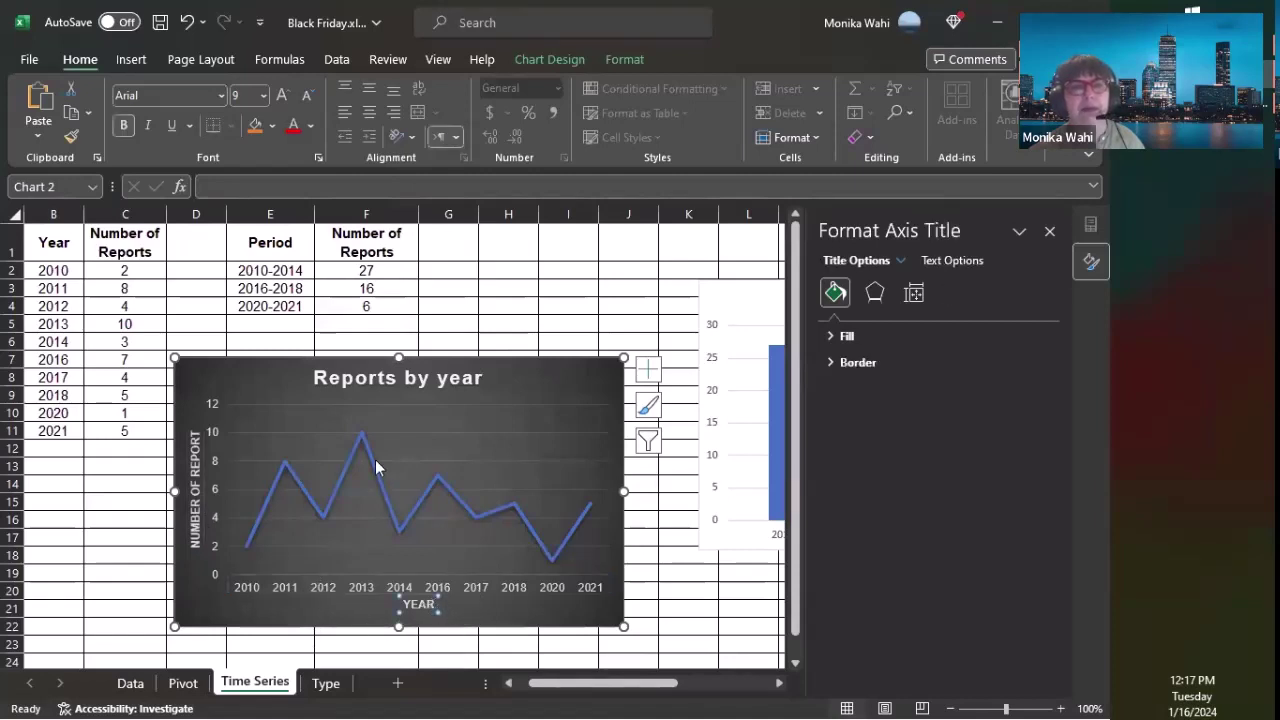
left_click(547, 368)
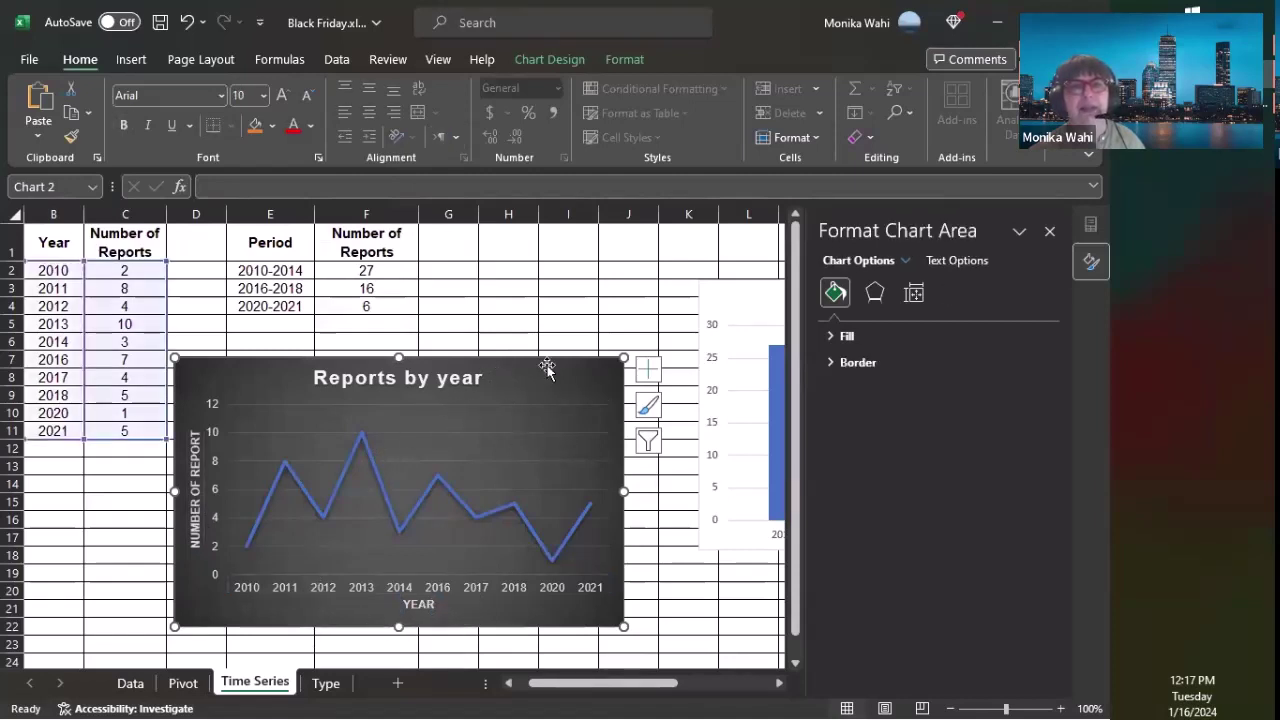
left_click(547, 59)
left_click(731, 114)
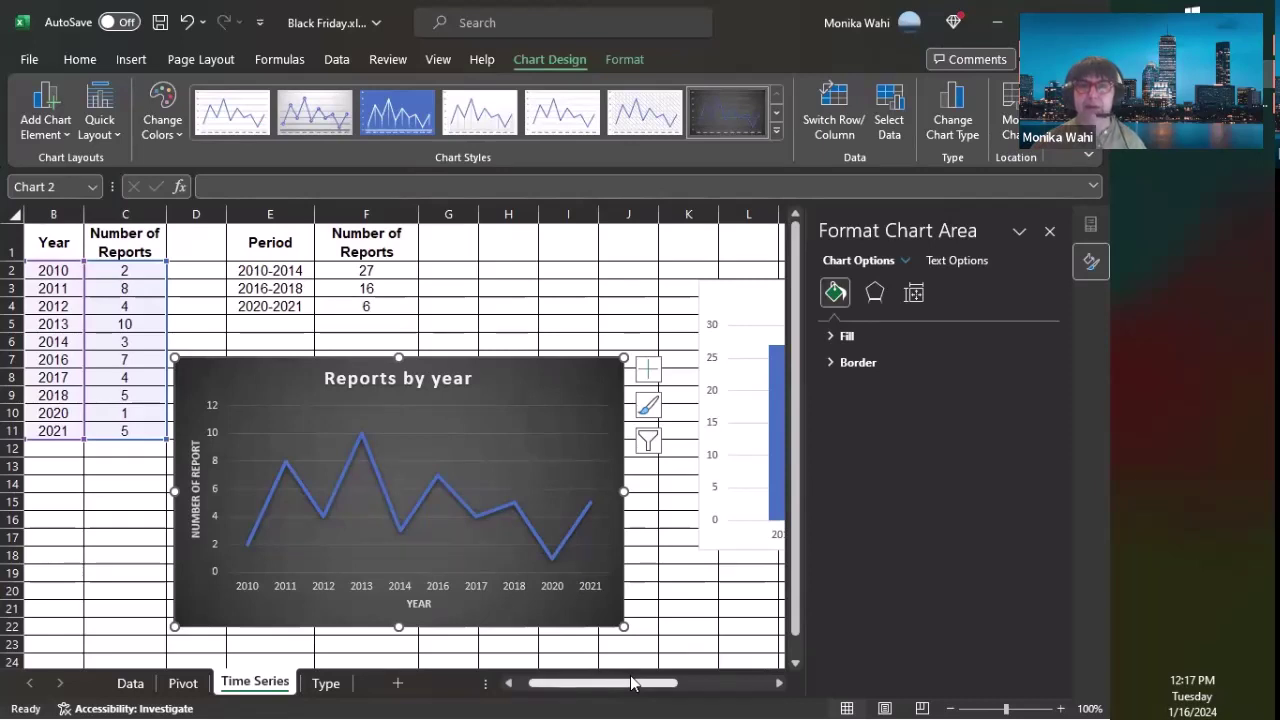
left_click(545, 287)
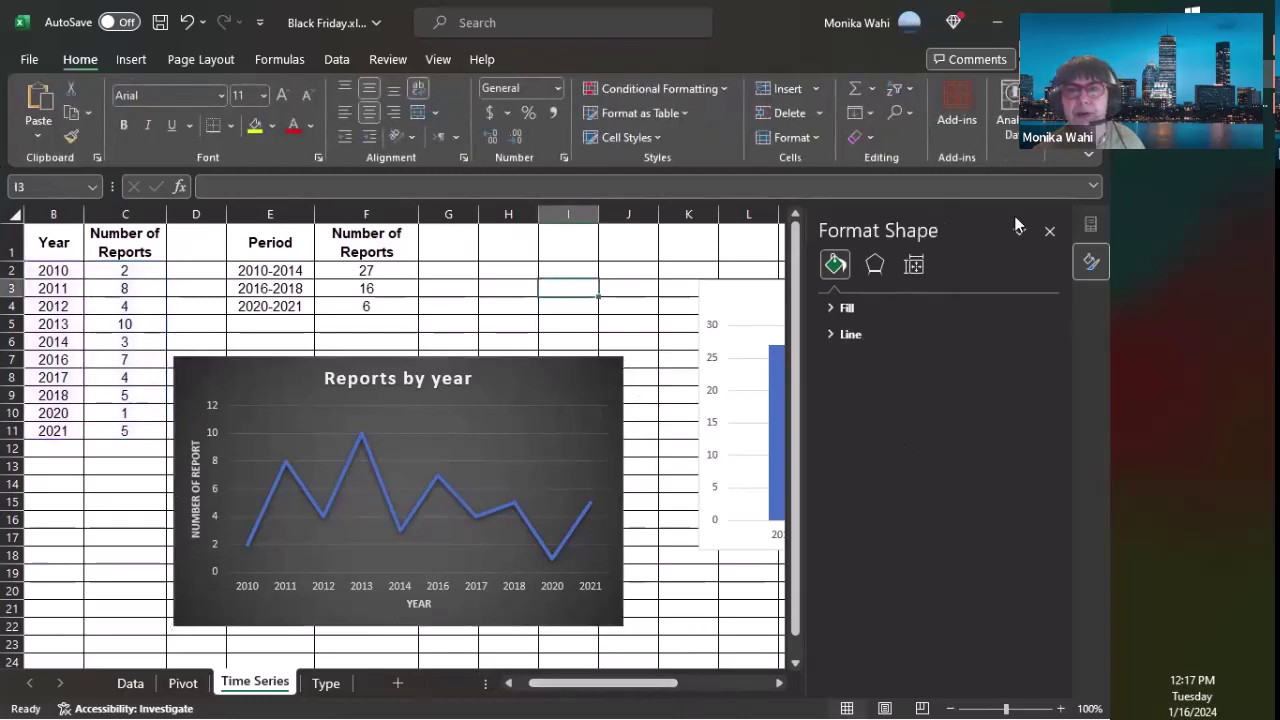
left_click(1047, 232)
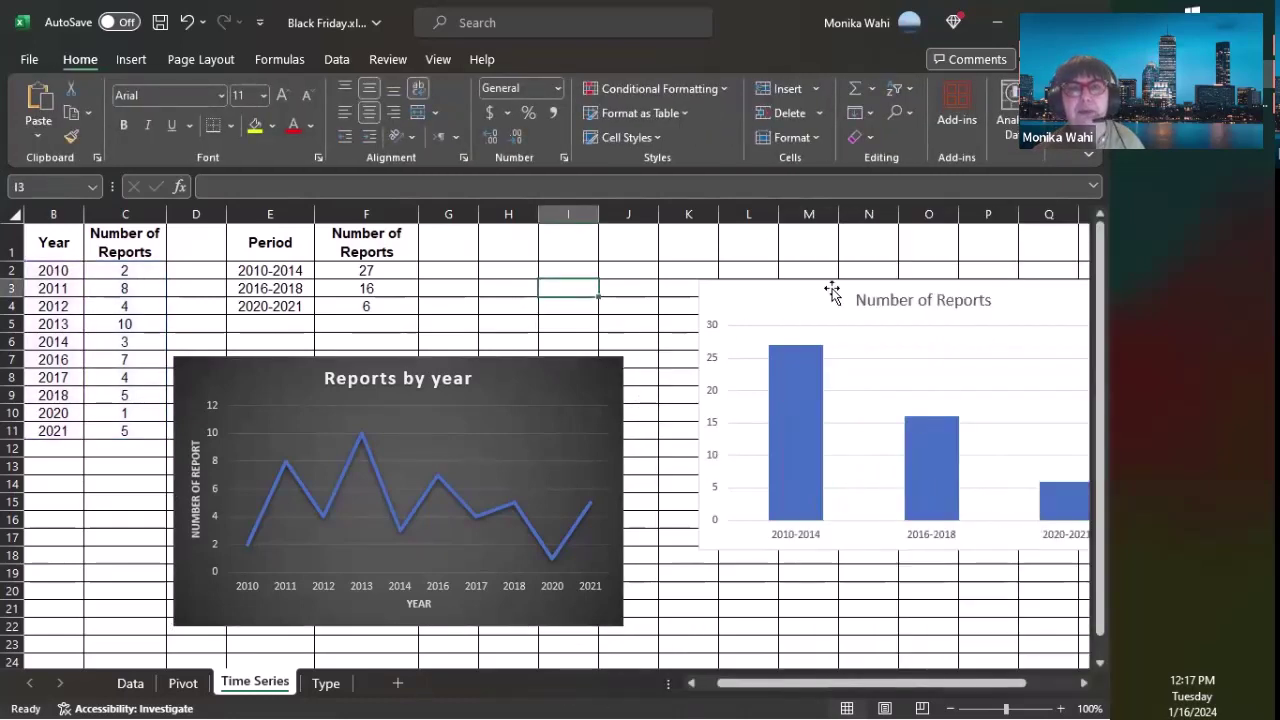
Move the Number of Reports column chart slightly closer to the line chart and deselect the charts
left_click(813, 287)
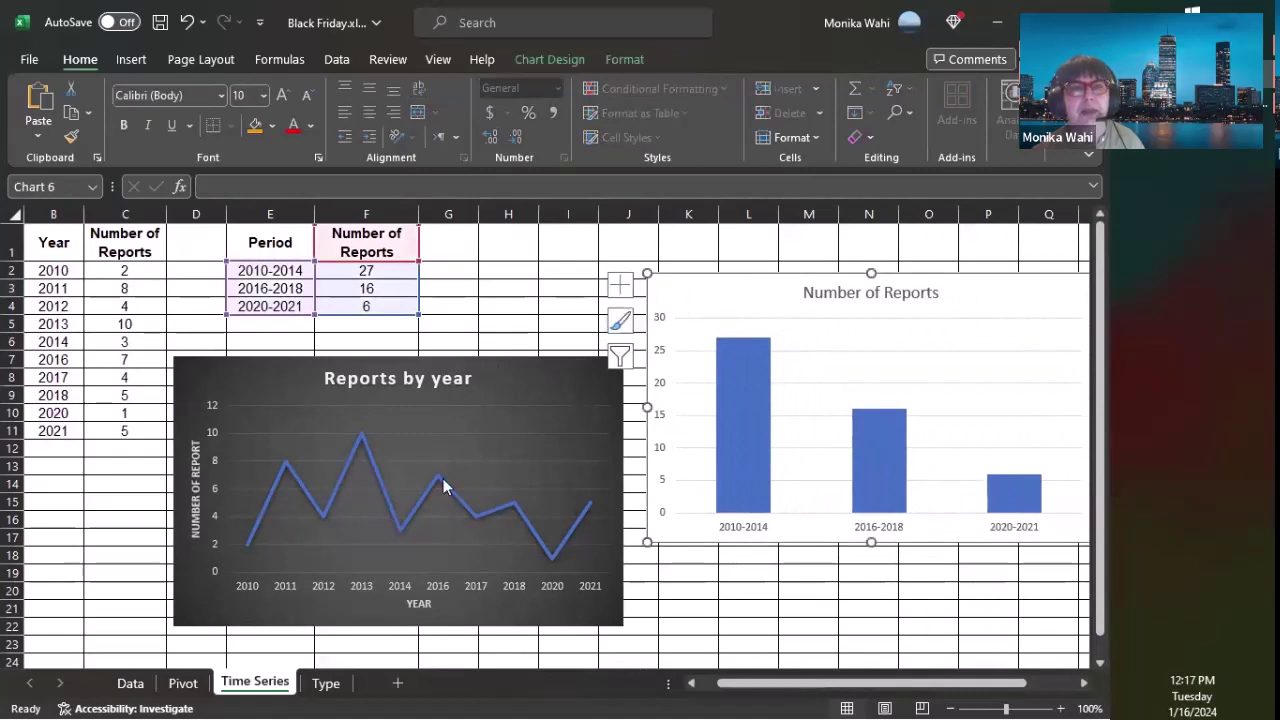
left_click(268, 386)
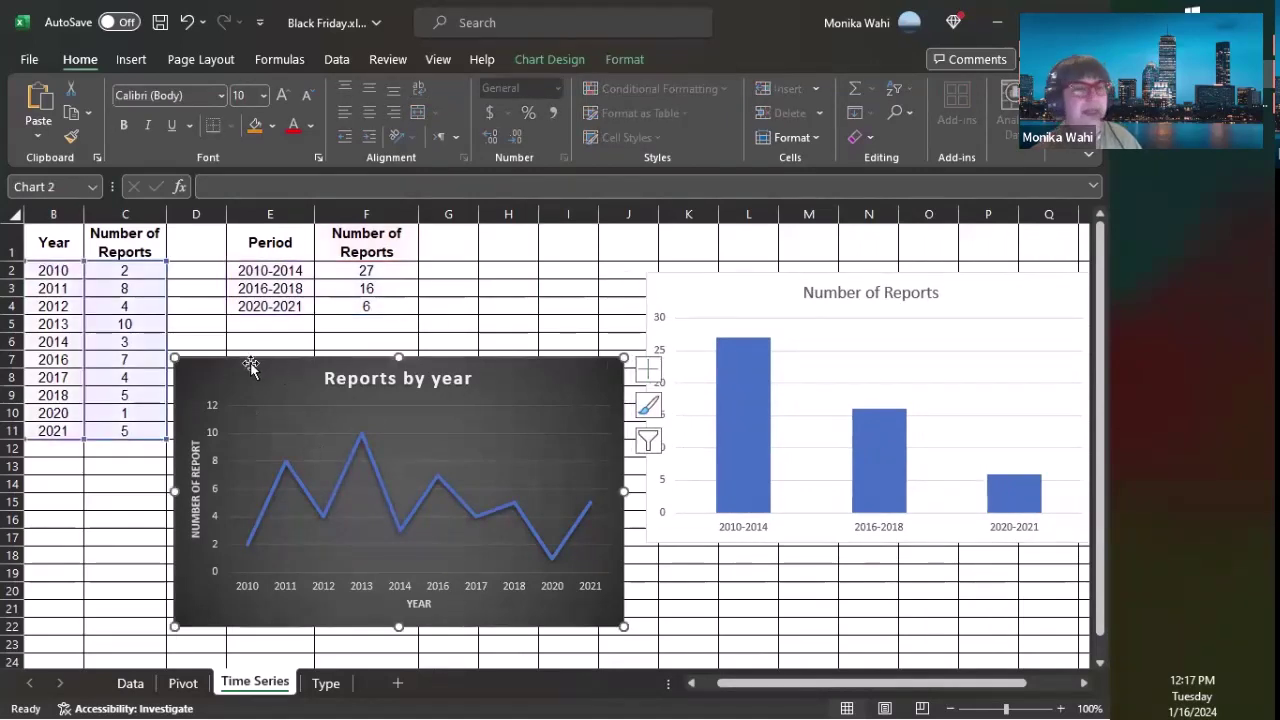
left_click(118, 359)
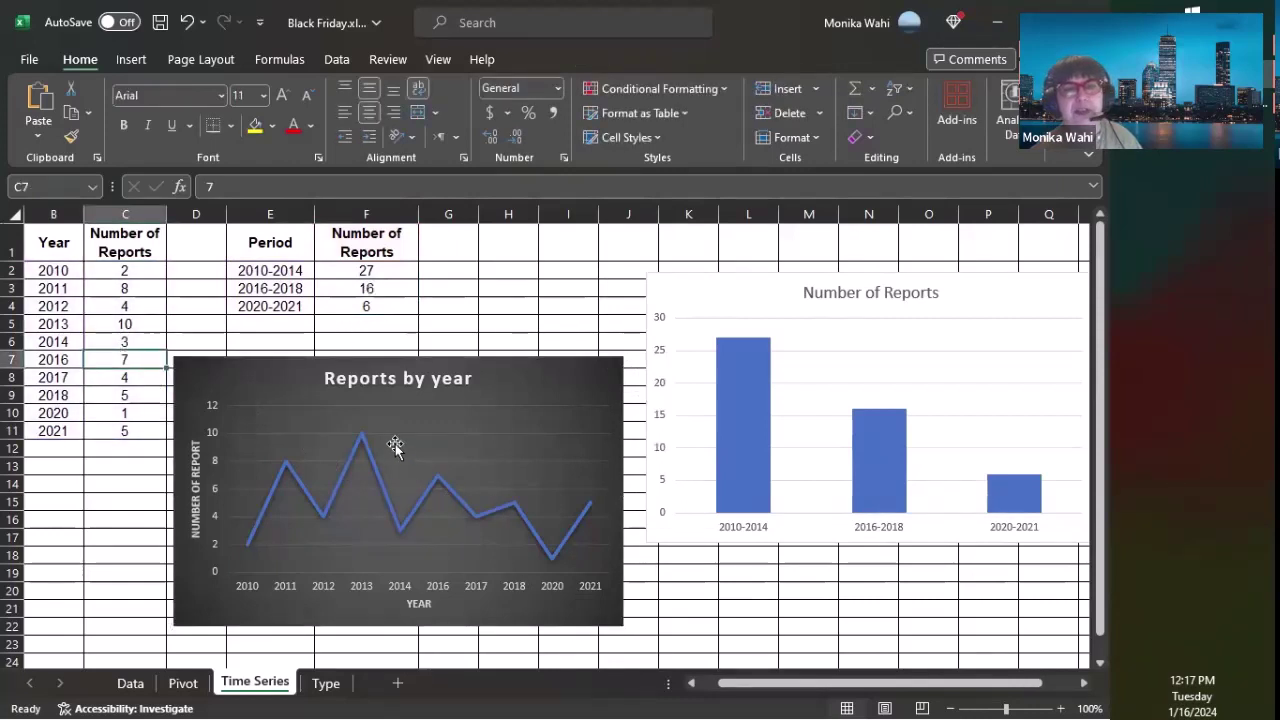
Change the 2013 number of reports in C5 to 1 and undo the change
left_click(116, 321)
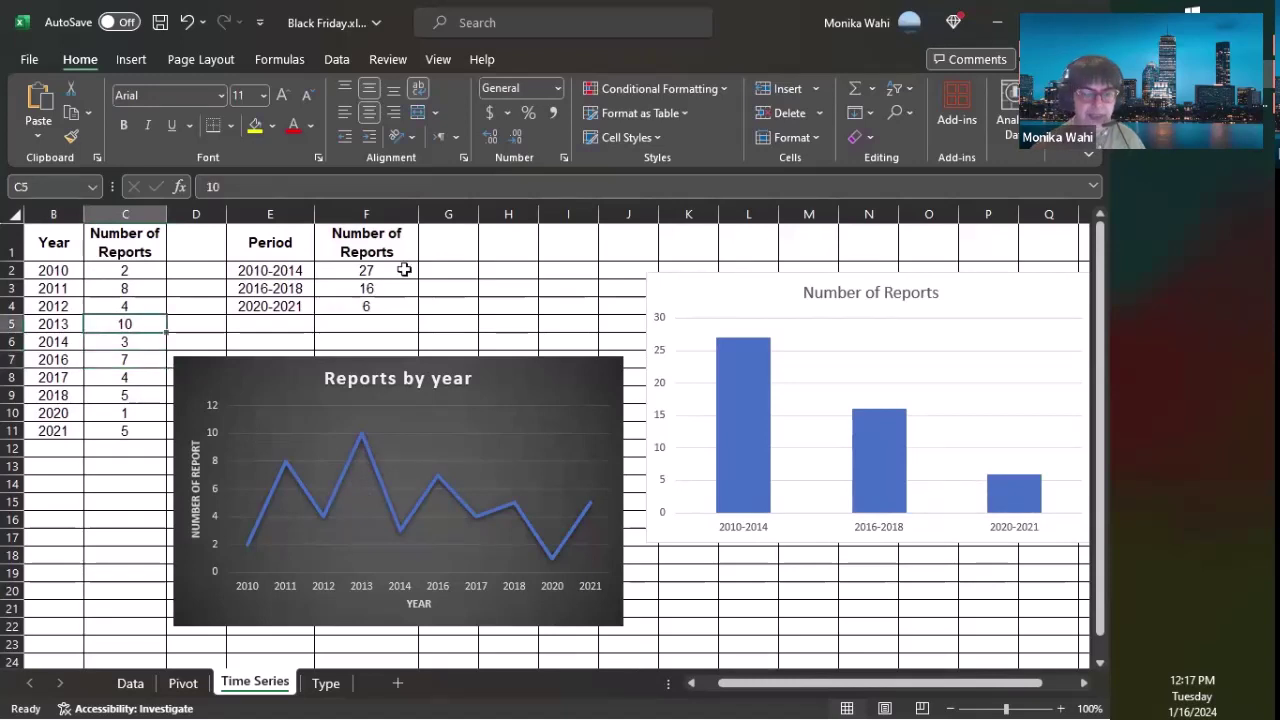
type("1")
key("Return")
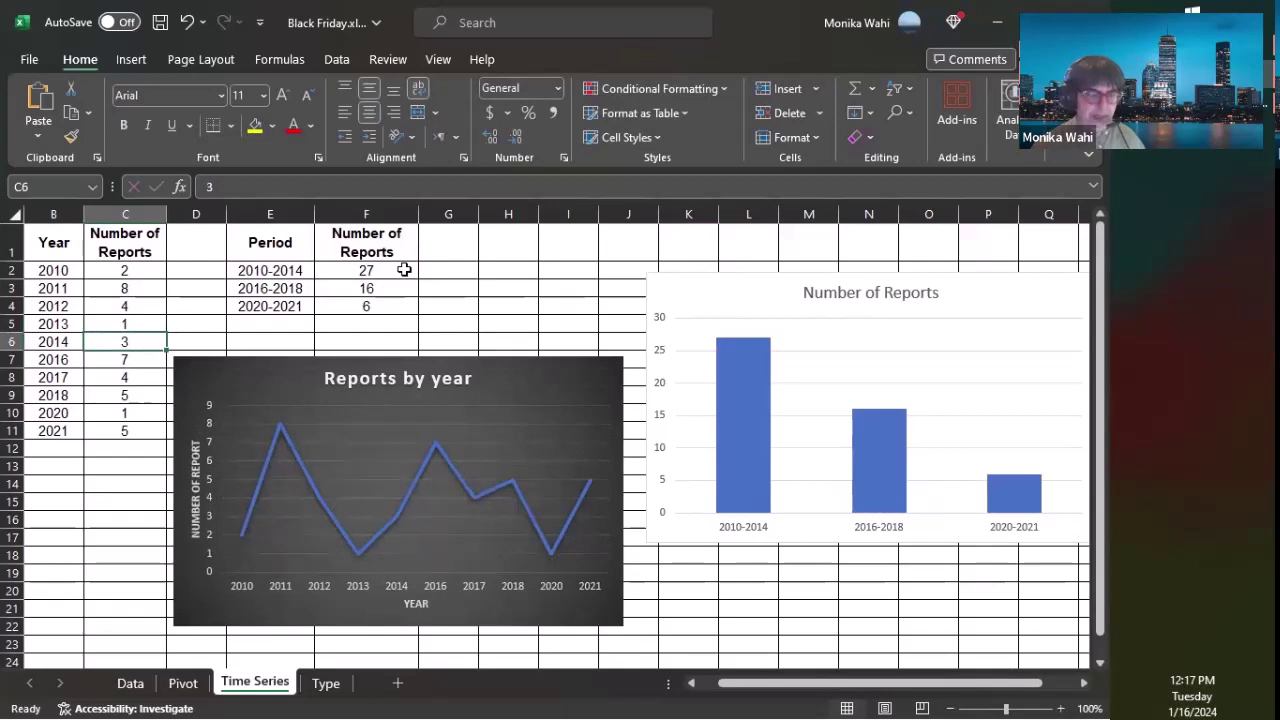
key("ctrl+z")
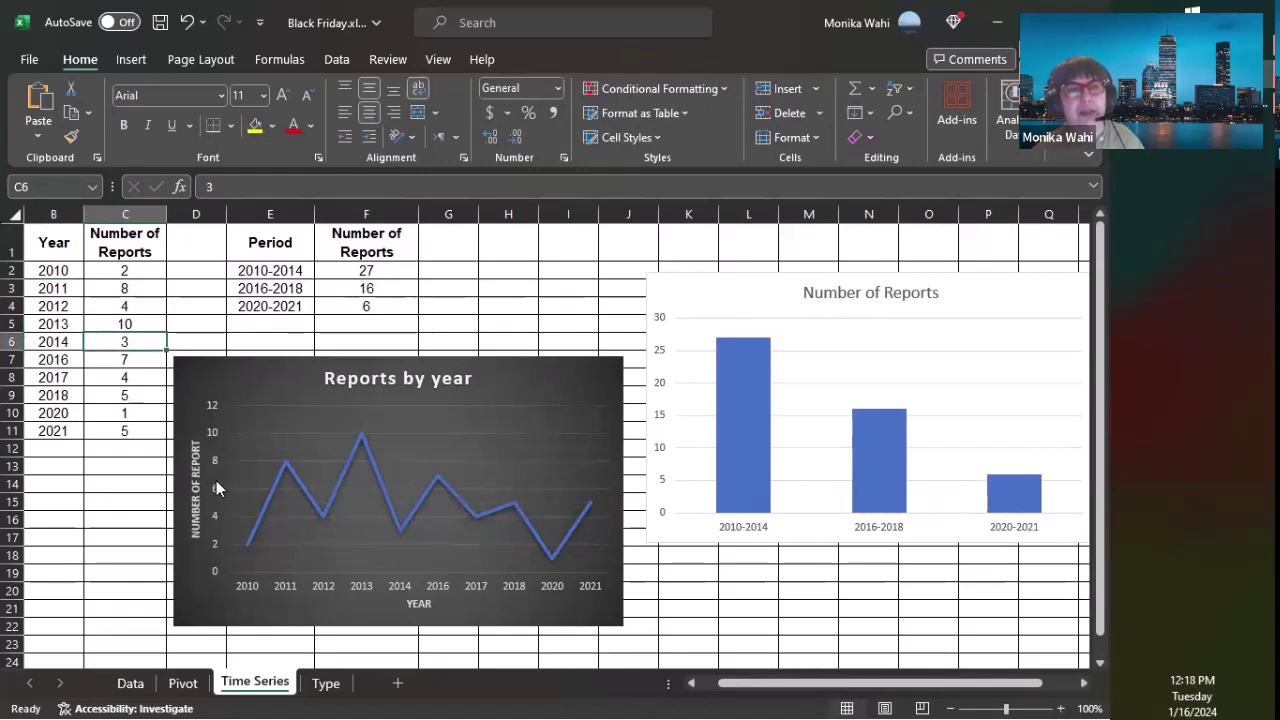
Set the 2013 number of reports in C5 to 1 again
left_click(134, 324)
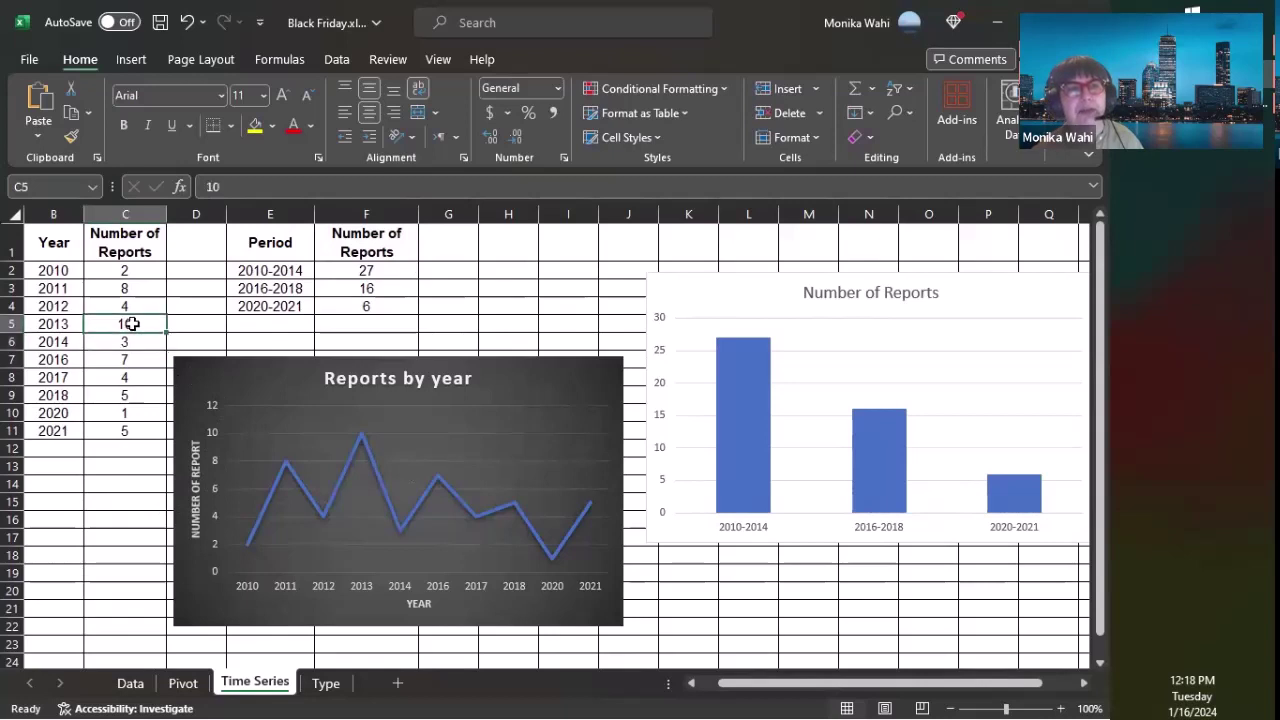
type("1")
key("Return")
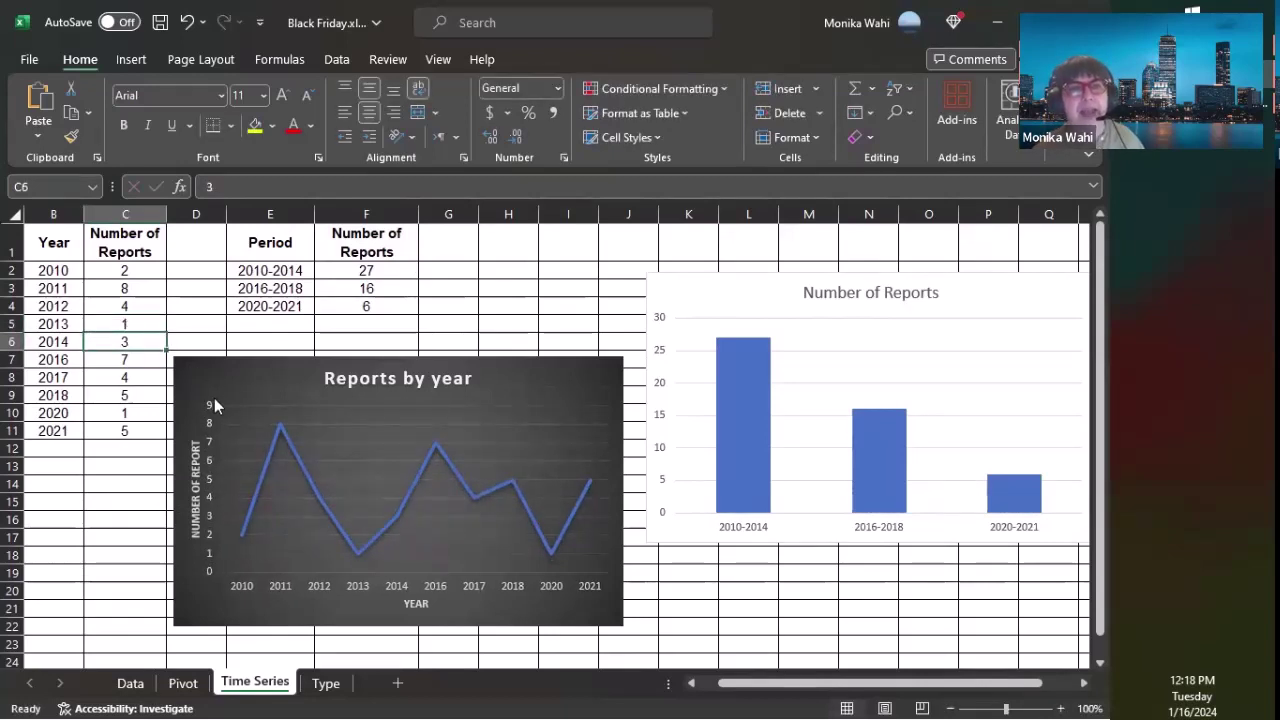
Set the maximum bound of the line chart's vertical axis to 11 and close the axis formatting options
right_click(212, 483)
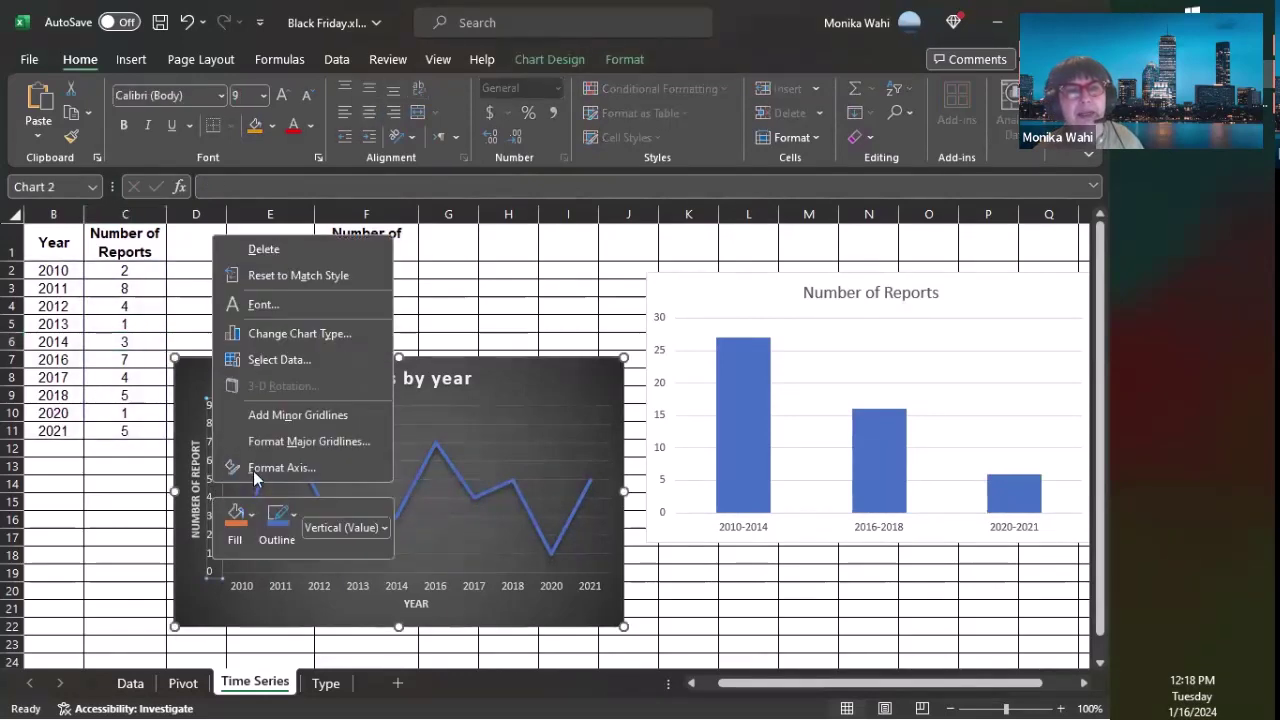
left_click(278, 469)
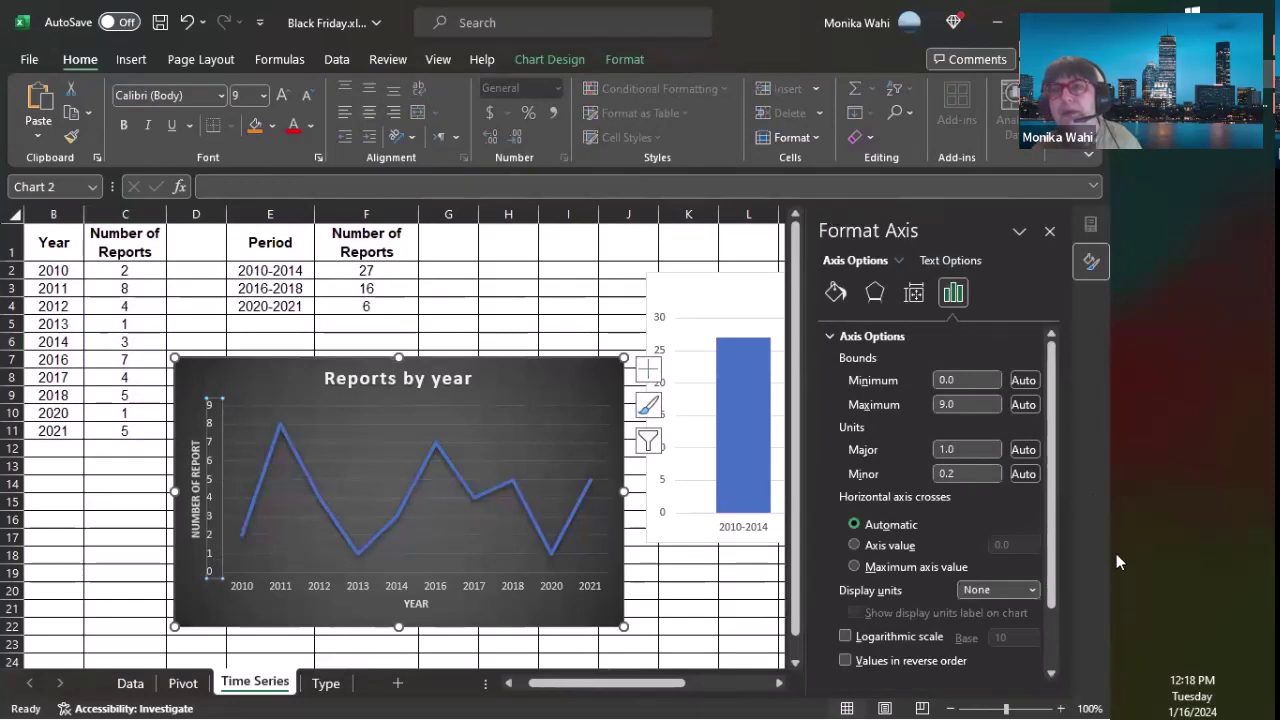
double_click(966, 404)
type("11")
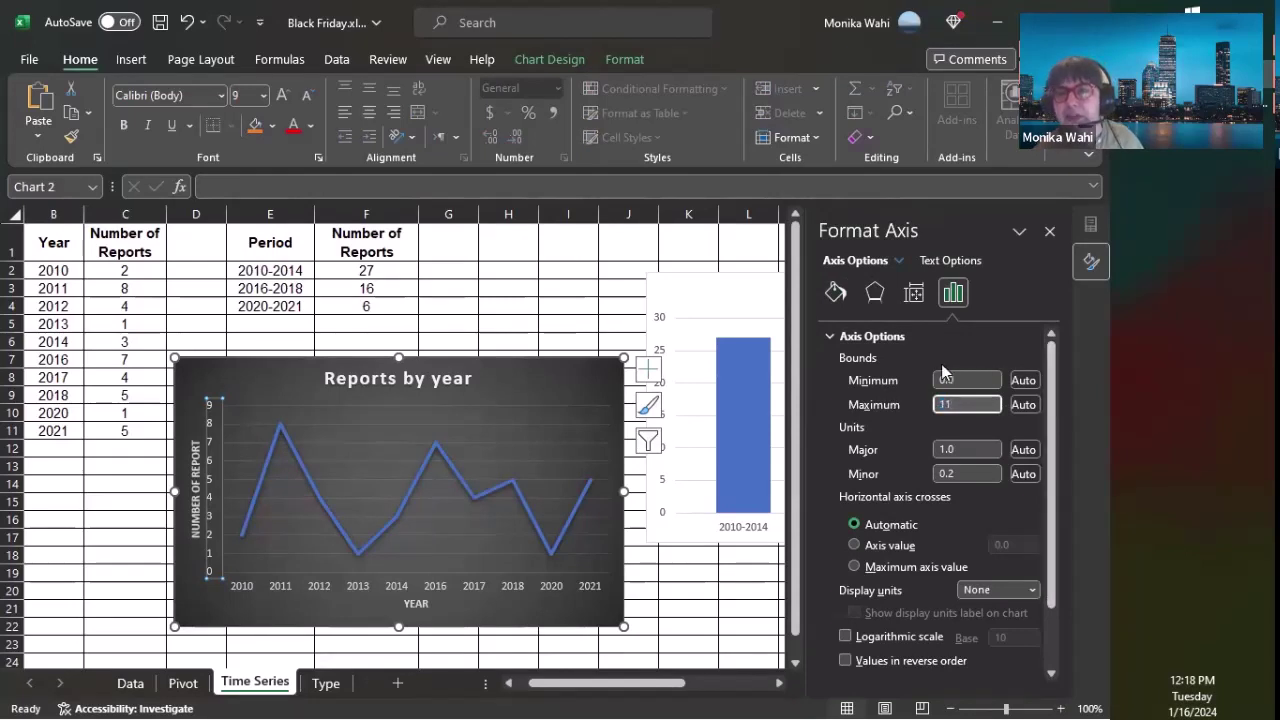
scroll(969, 437, "down", 1)
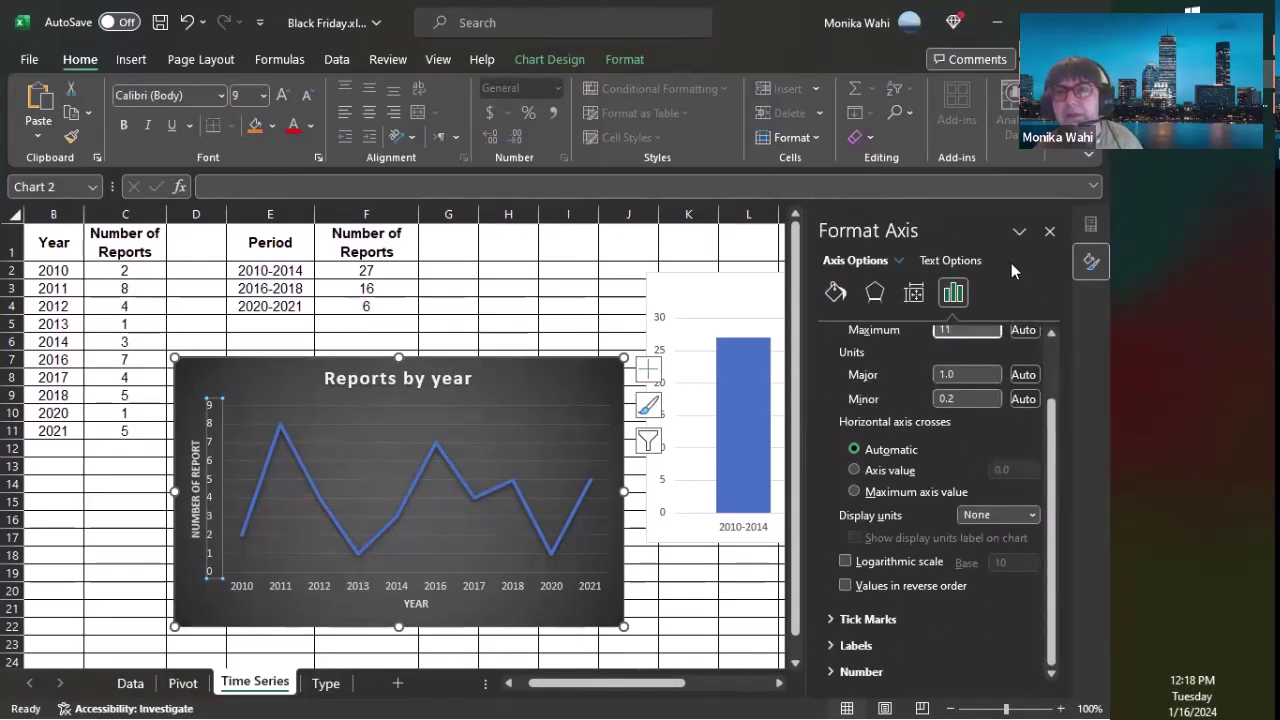
key("Tab")
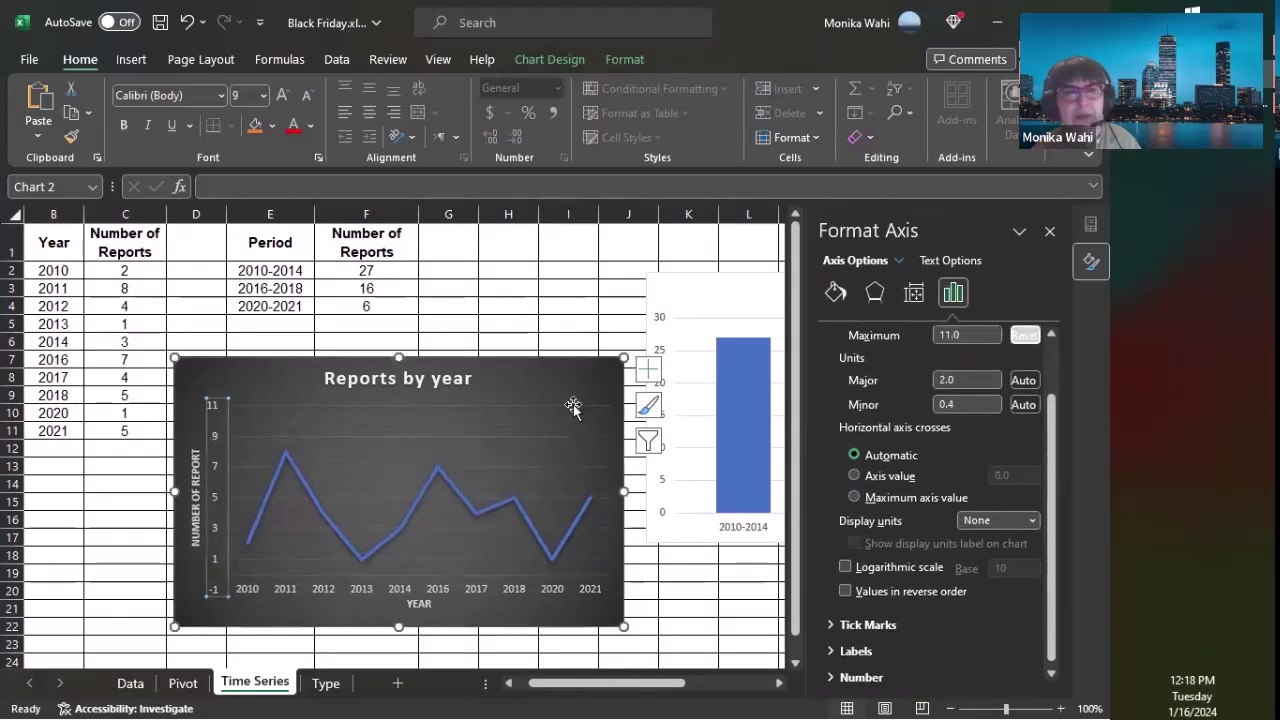
left_click(1049, 231)
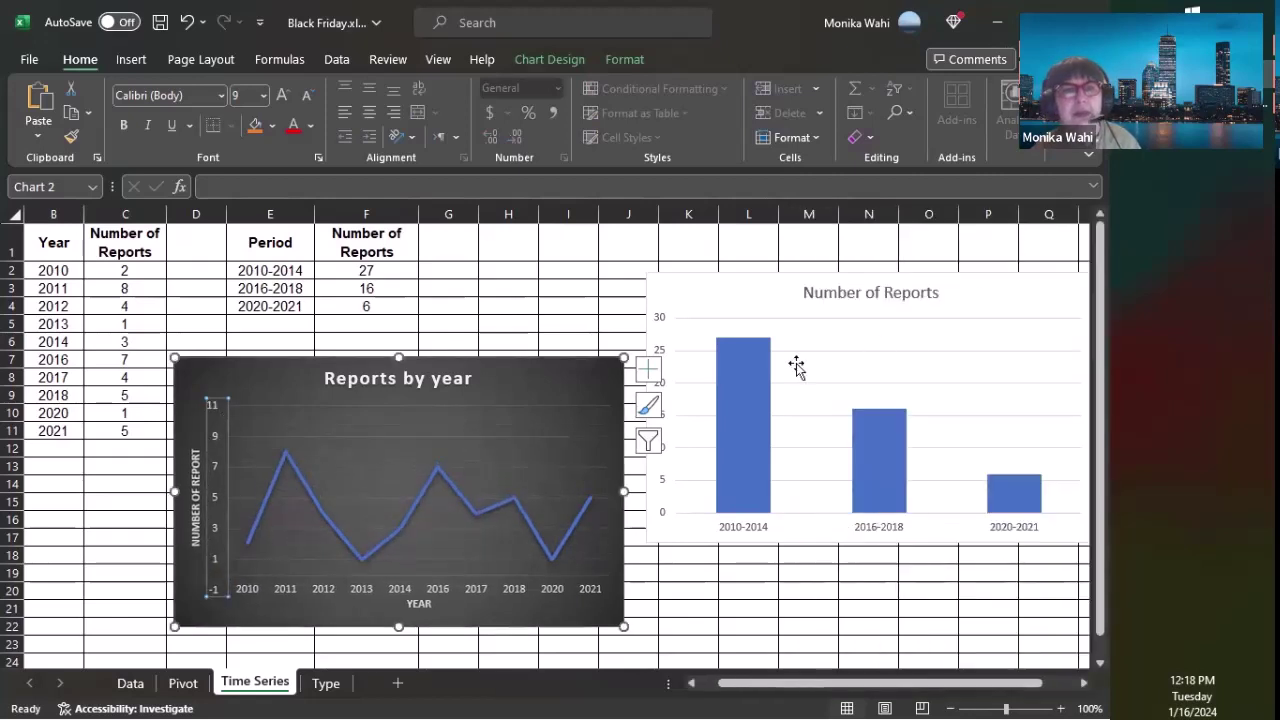
Set the 2013 number of reports in C5 to 15
left_click(110, 306)
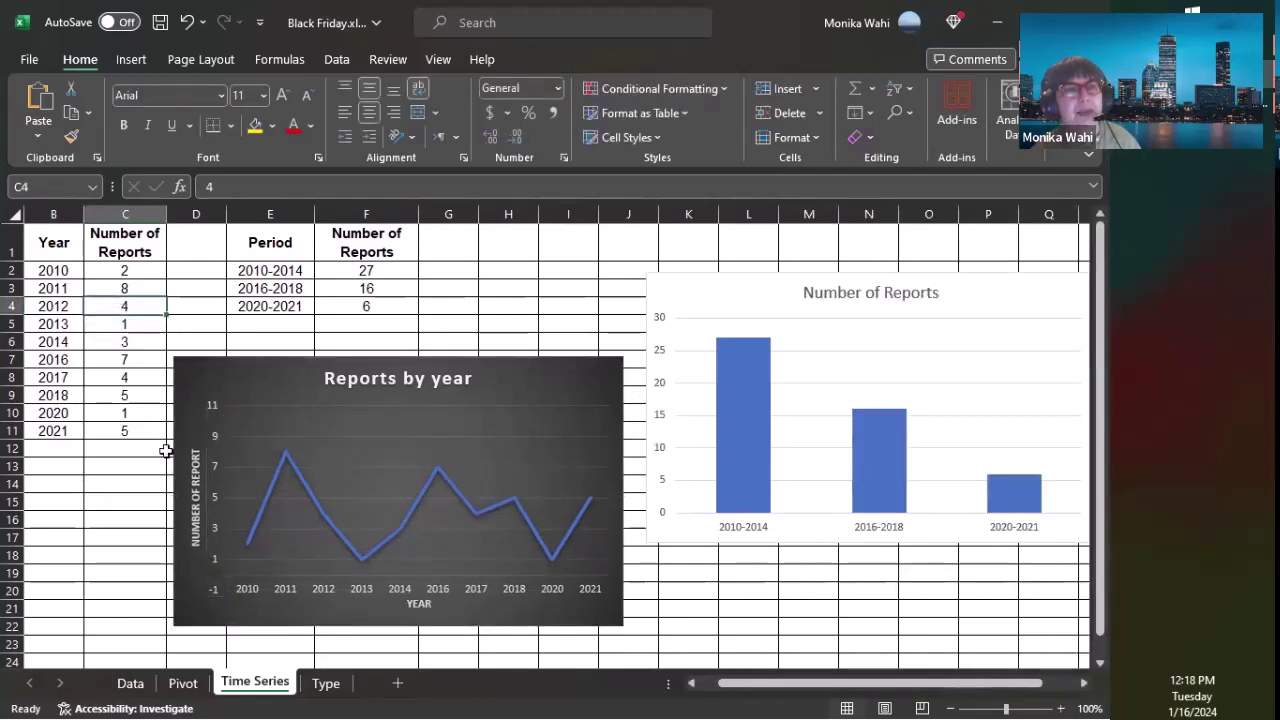
left_click(122, 321)
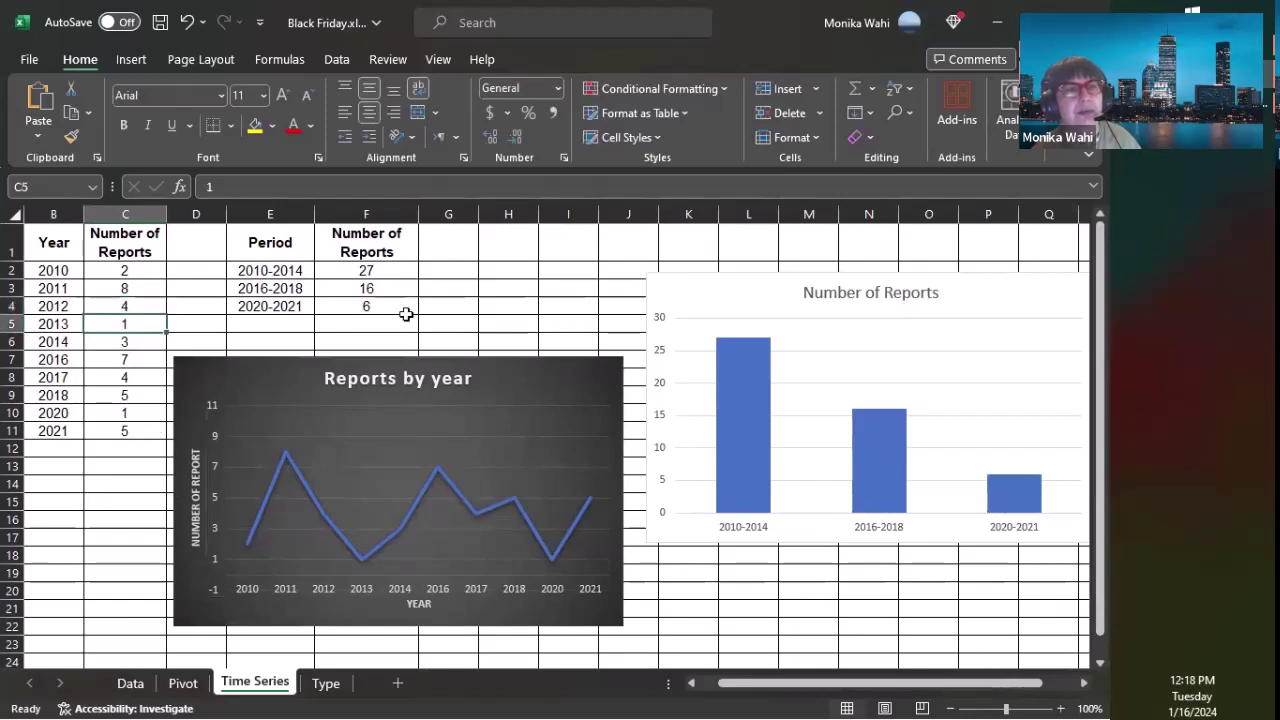
type("15")
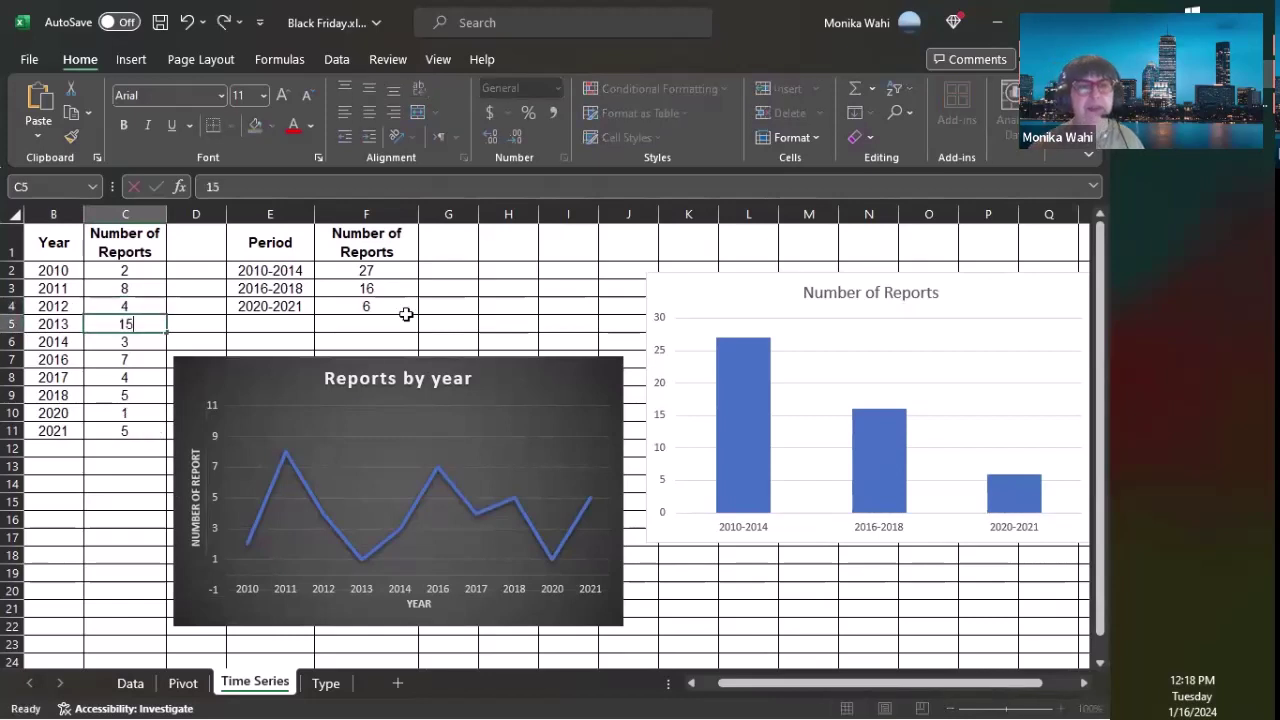
key("Return")
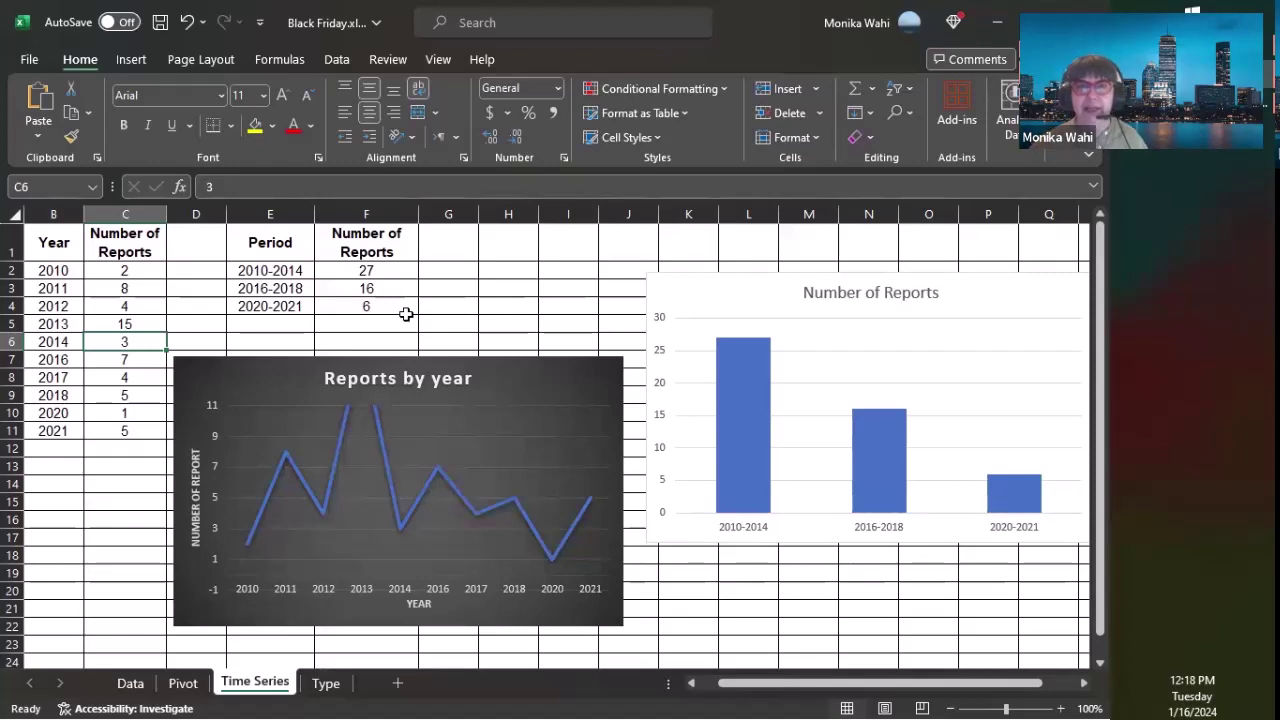
left_click(545, 318)
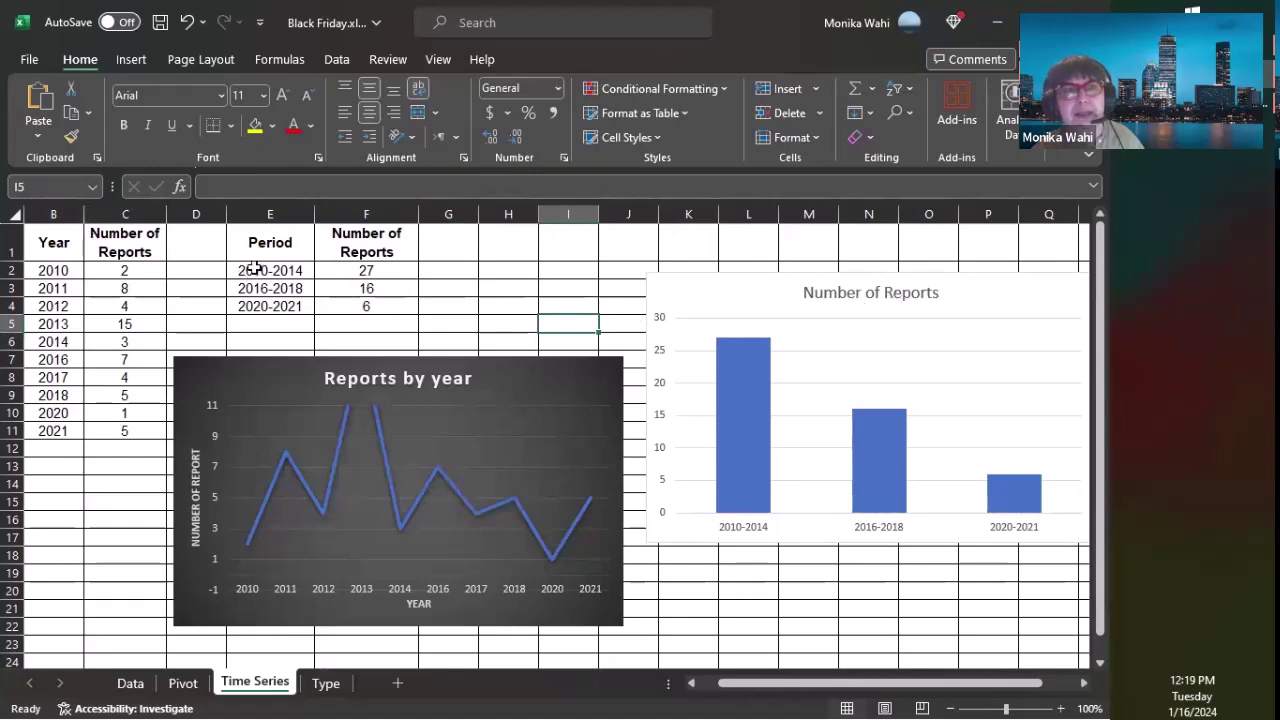
Select the period table E1:F4 including its headers and delete the existing Number of Reports column chart
left_click_drag(250, 271, 340, 306)
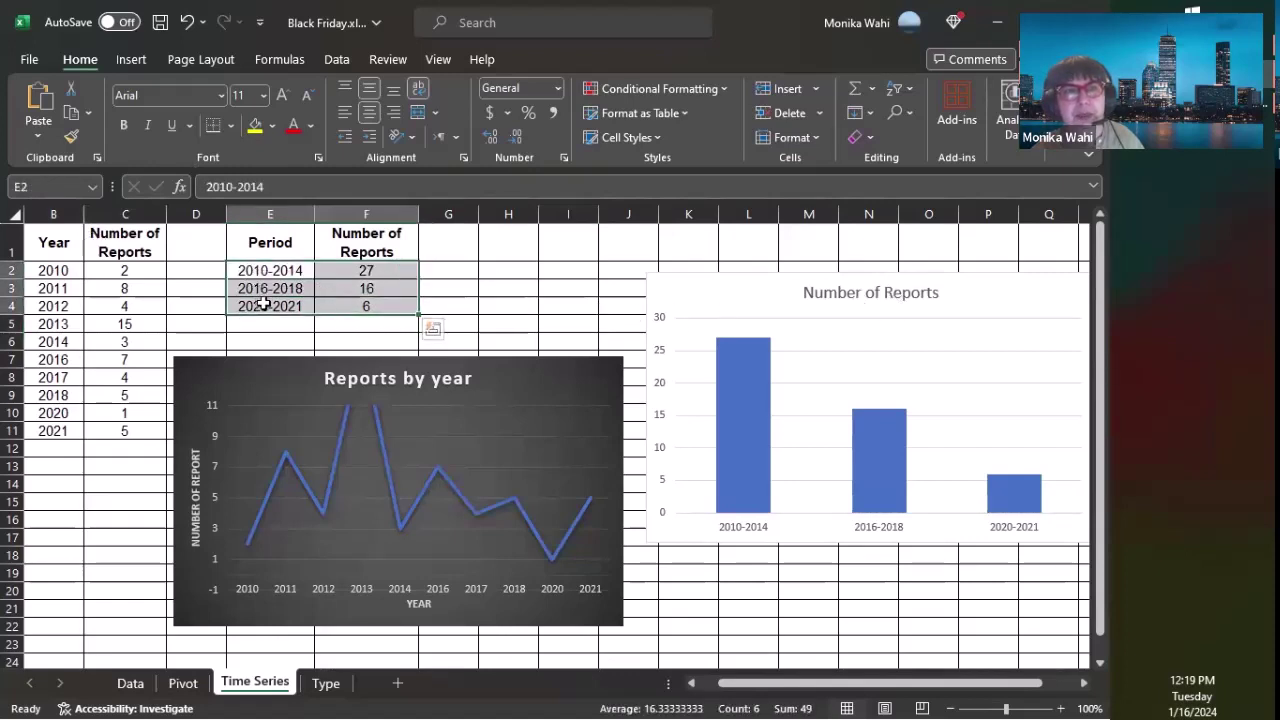
left_click_drag(280, 247, 357, 303)
left_click(719, 299)
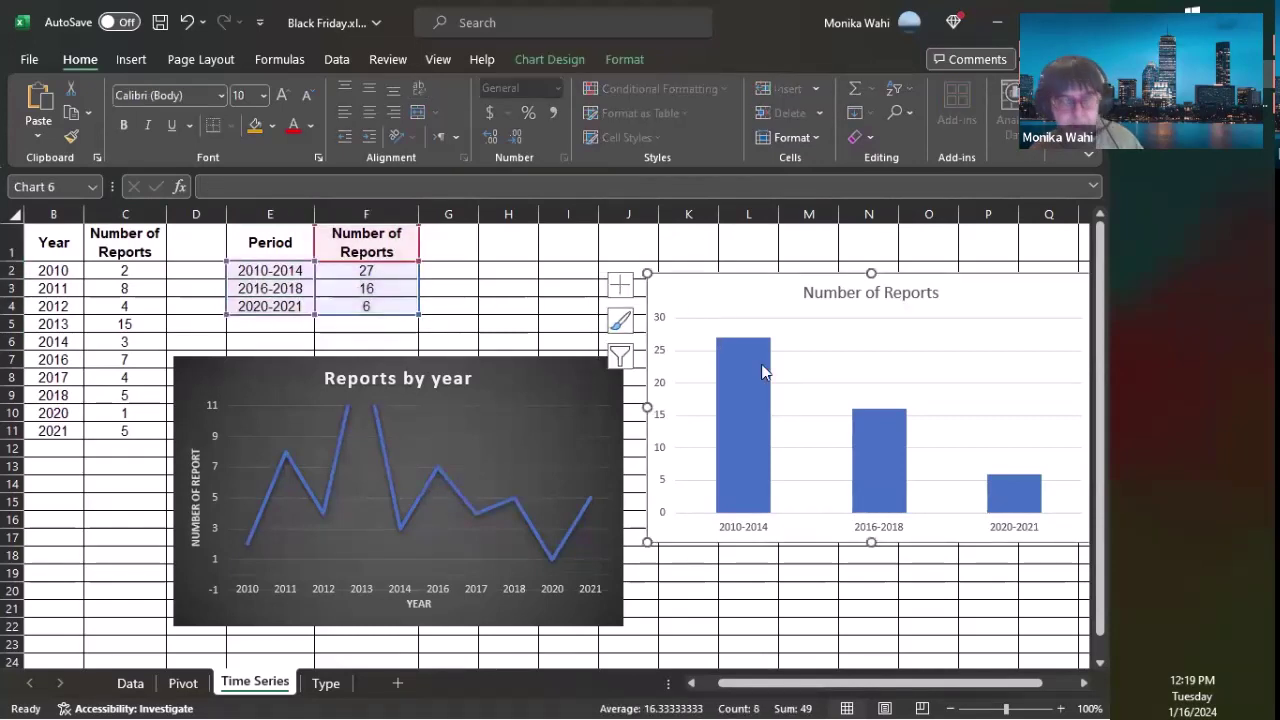
key("Delete")
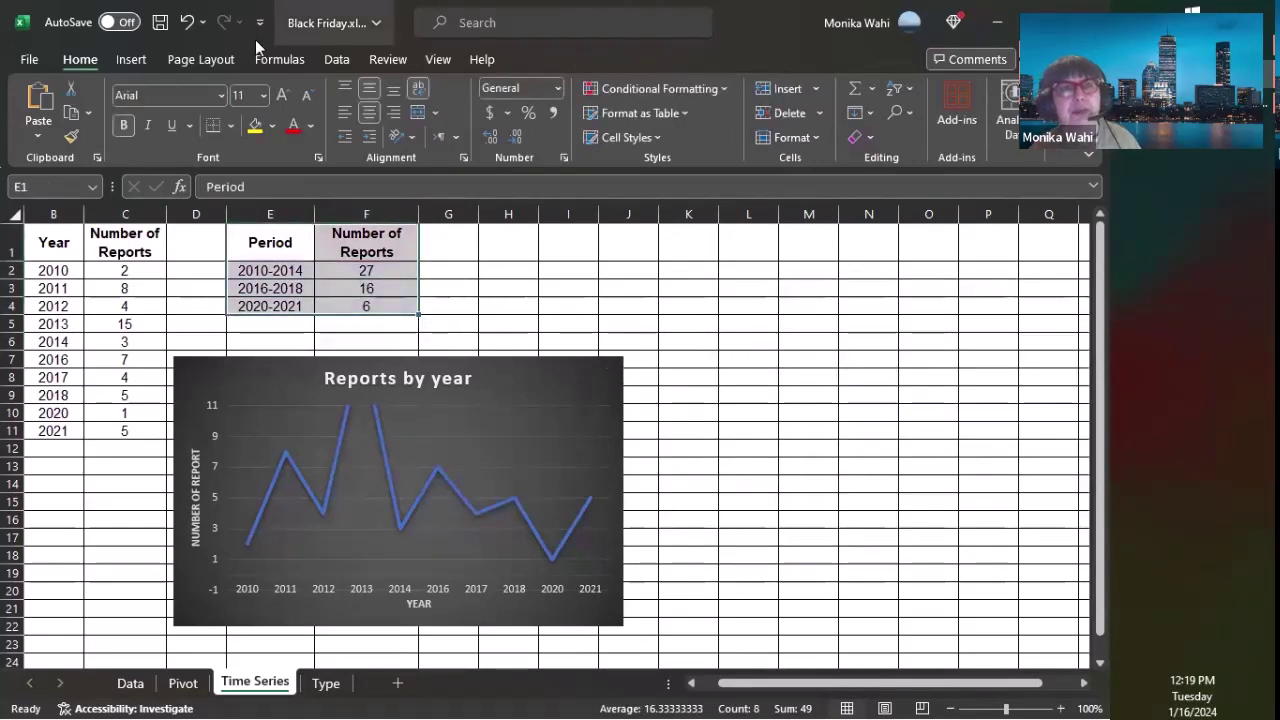
Insert a 2-D clustered column chart from the selected period table, place it beside the line chart and deselect it
left_click(126, 58)
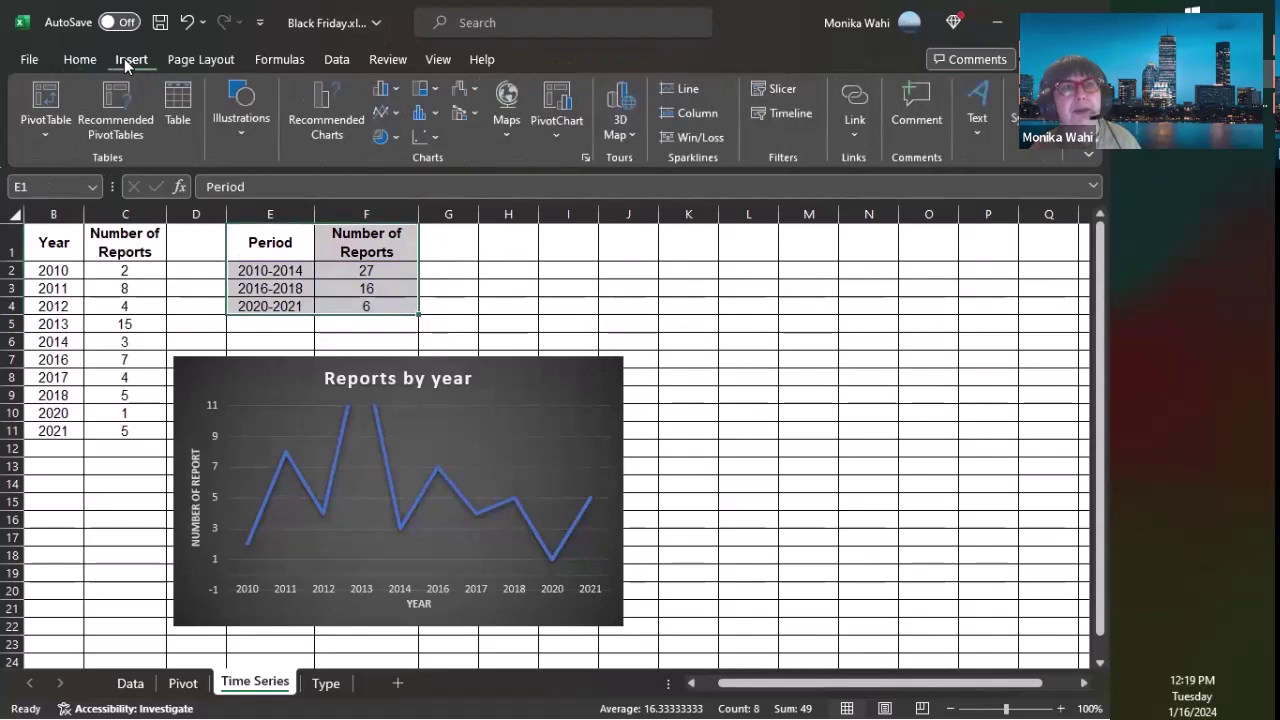
left_click(382, 88)
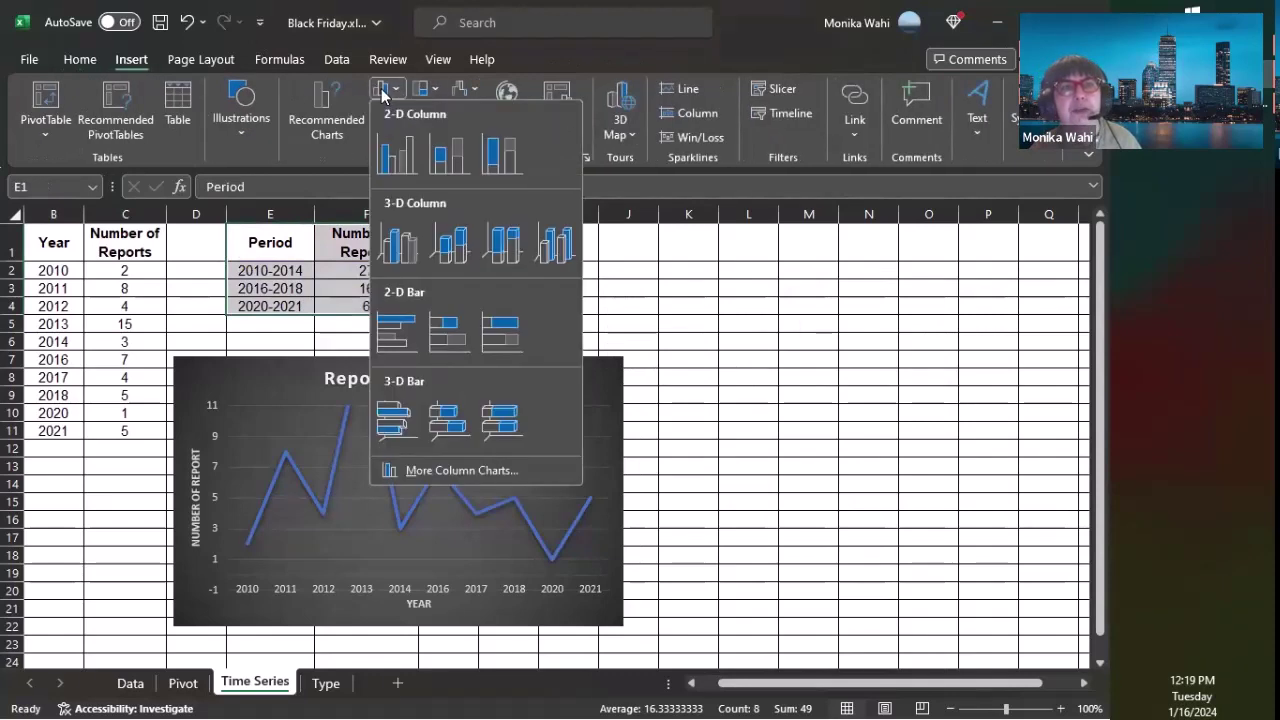
left_click(401, 166)
left_click_drag(690, 318, 972, 253)
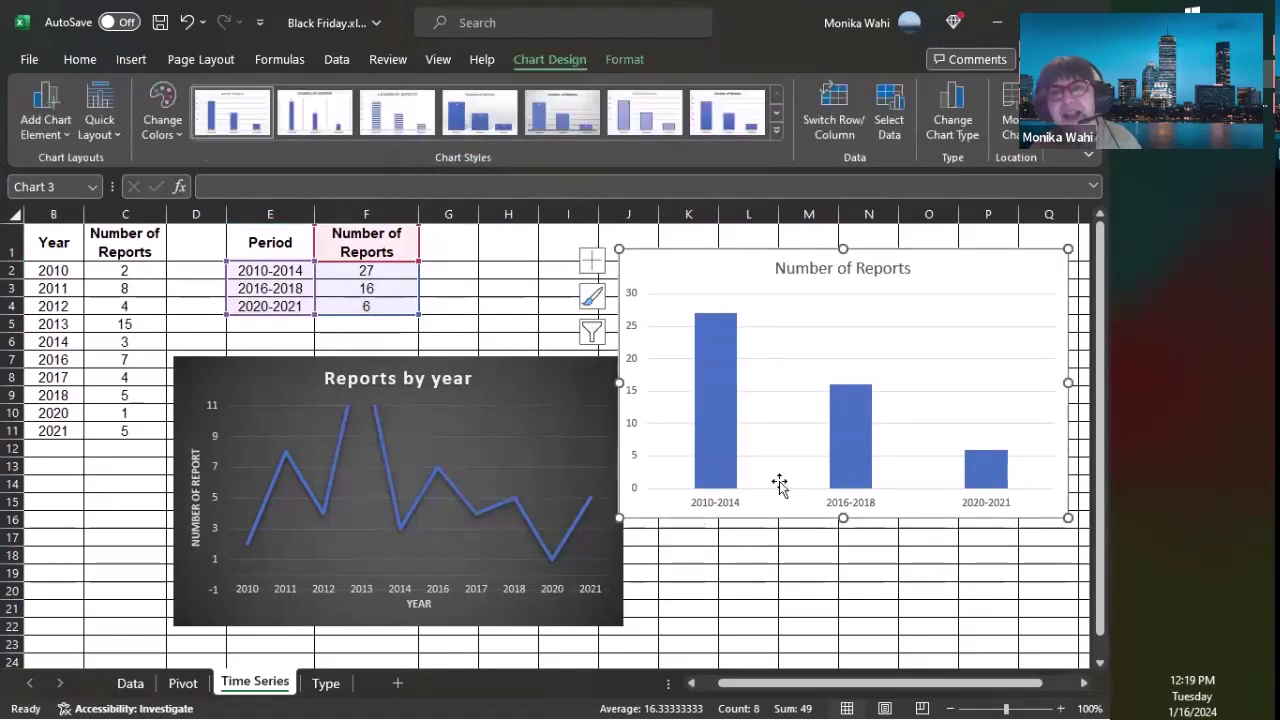
left_click(760, 554)
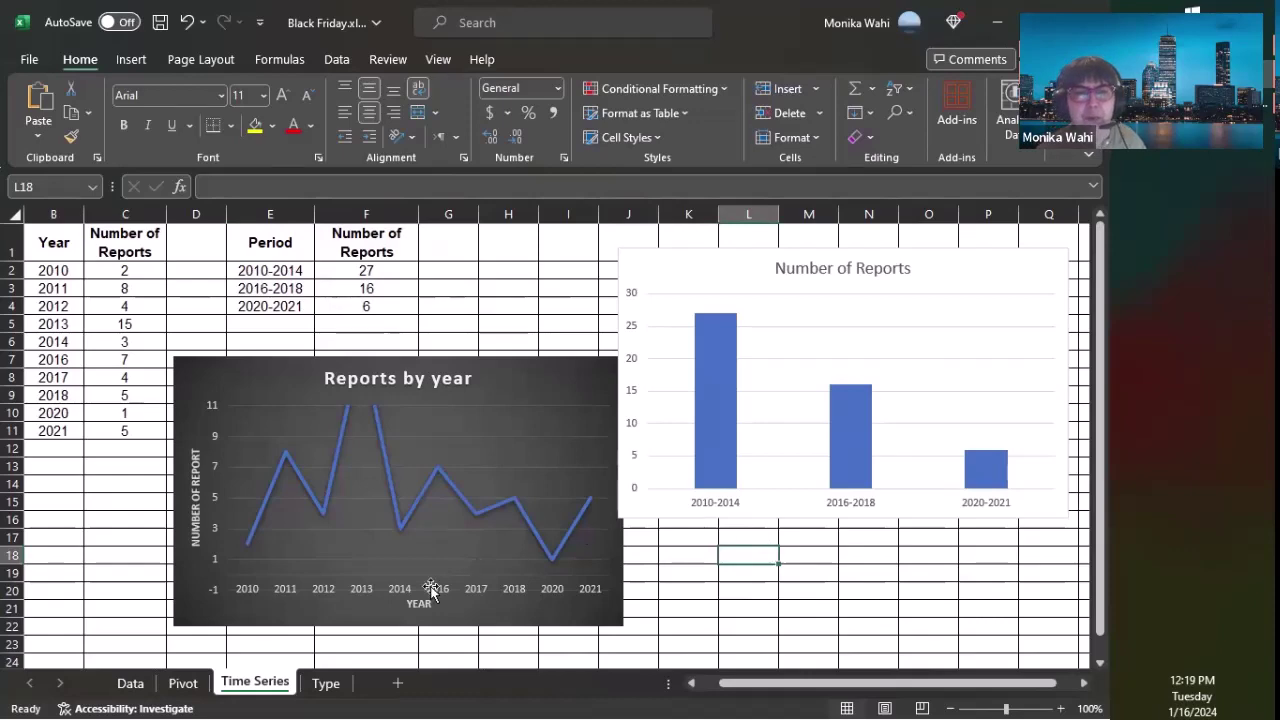
Switch to the Type sheet and view the stacked column chart of reports by type and period with its source table
left_click(324, 684)
left_click(308, 590)
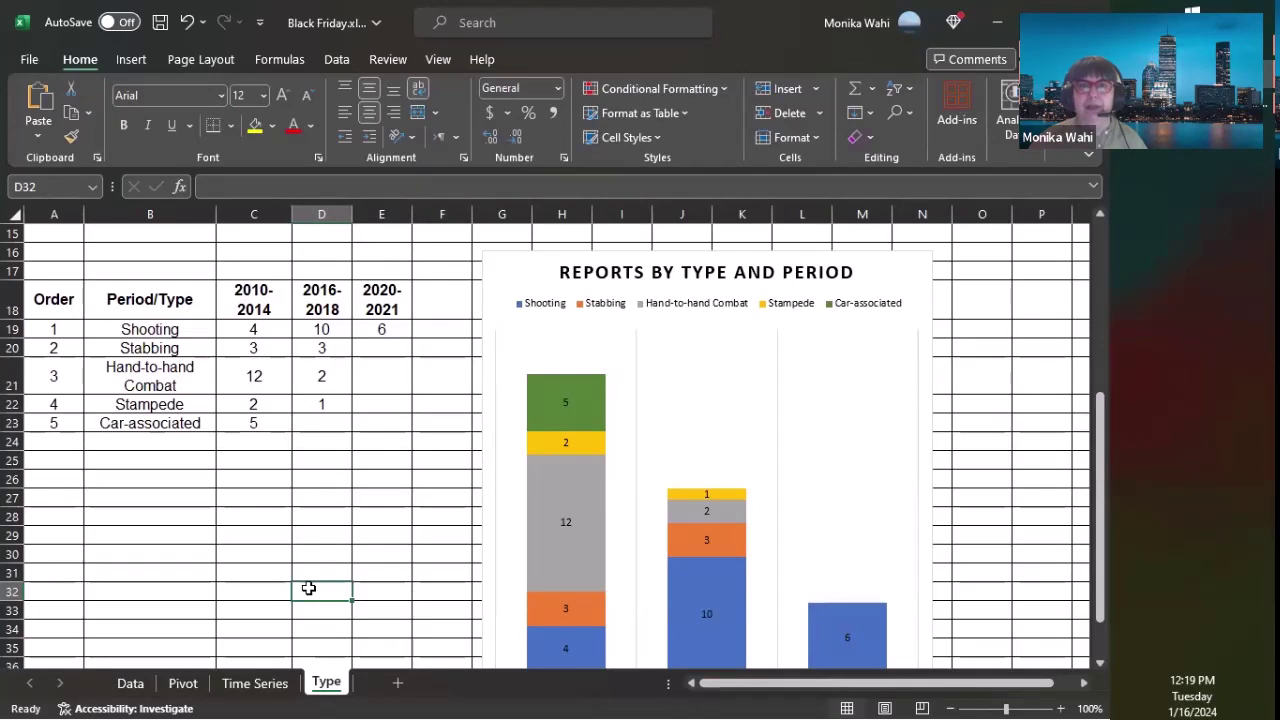
scroll(1035, 400, "down", 1)
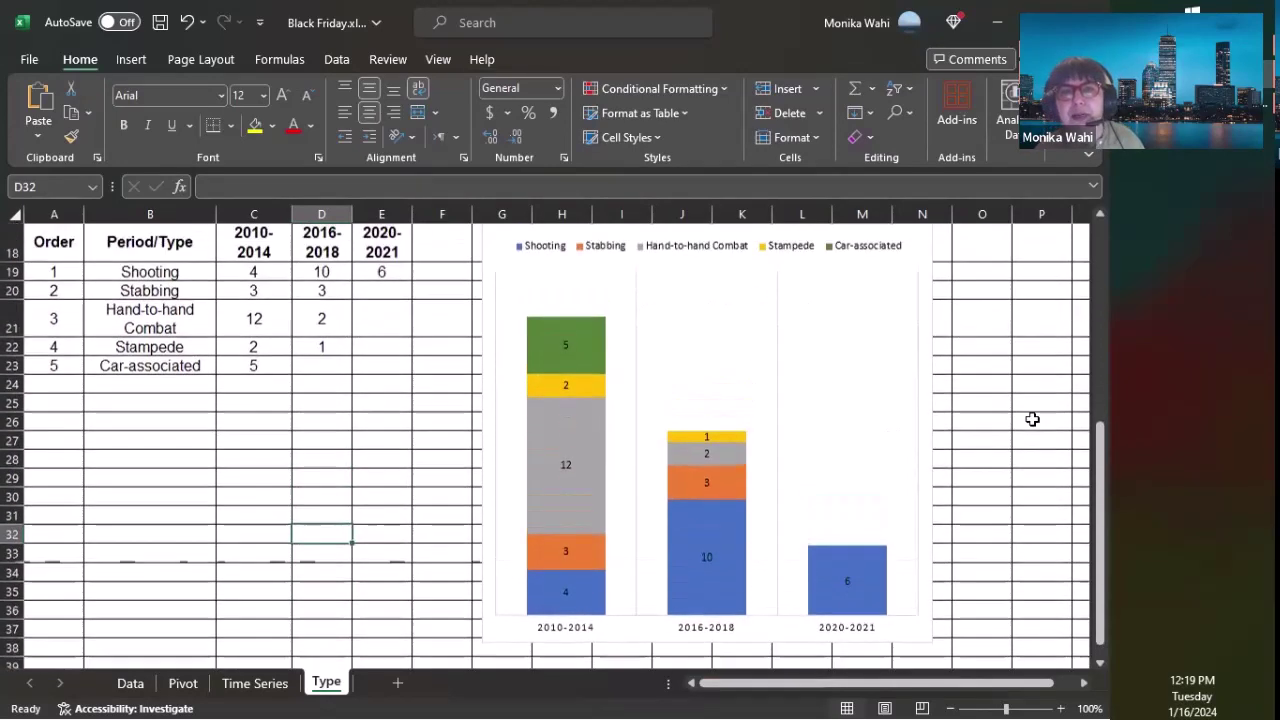
Insert a 2-D pie chart from the type table B1:C7 including Grand Total and place it beside the Distribution of Report Type chart
scroll(1025, 418, "down", 1, "ctrl")
scroll(970, 417, "down", 2)
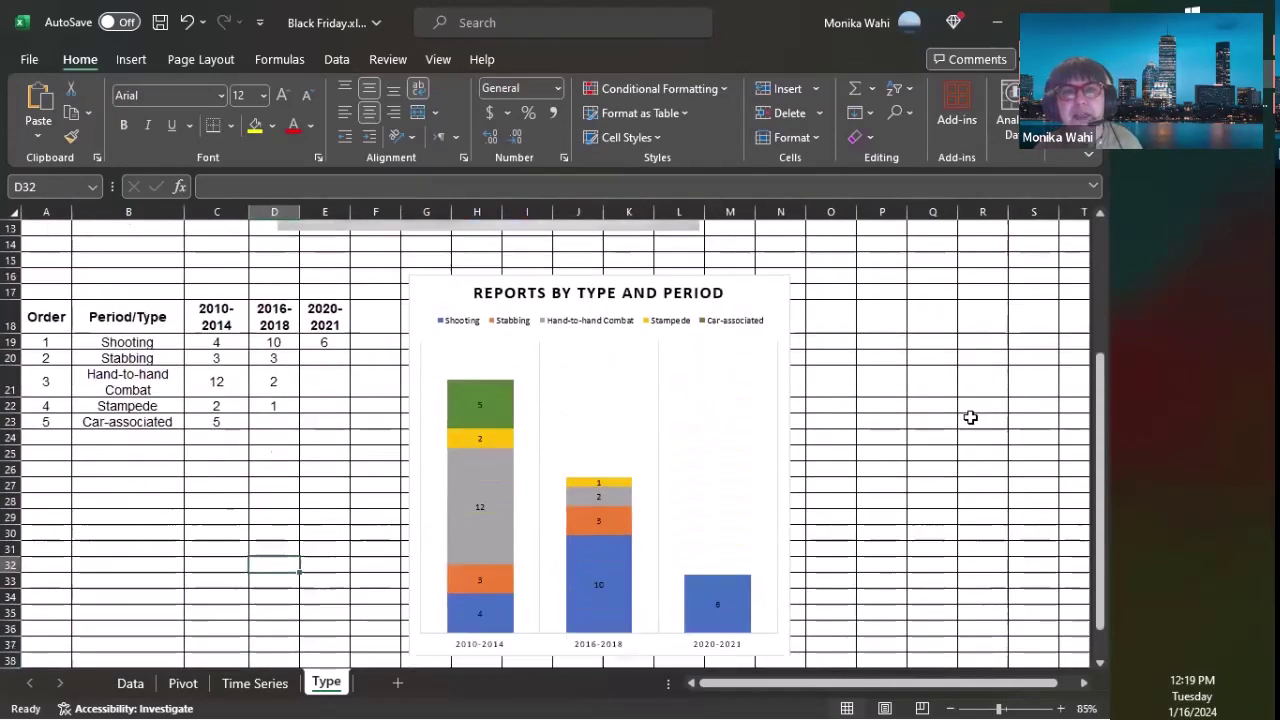
scroll(970, 417, "up", 4)
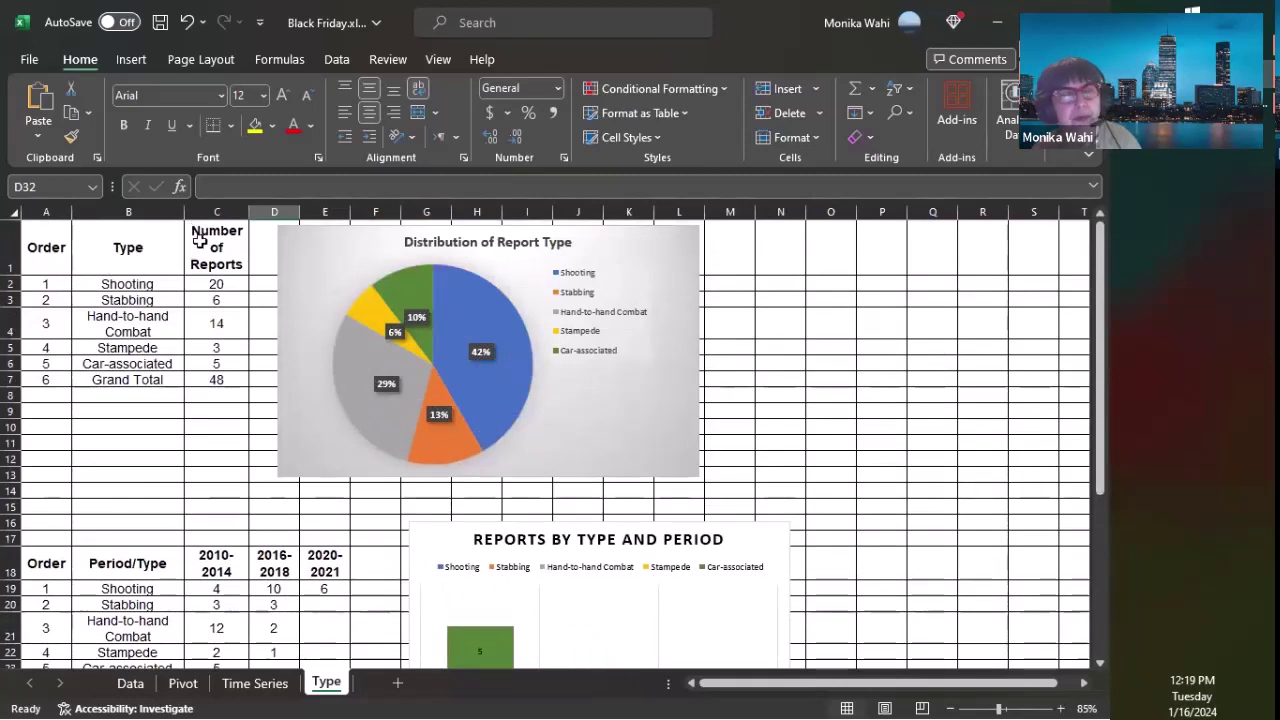
left_click(108, 246)
left_click_drag(108, 246, 210, 380)
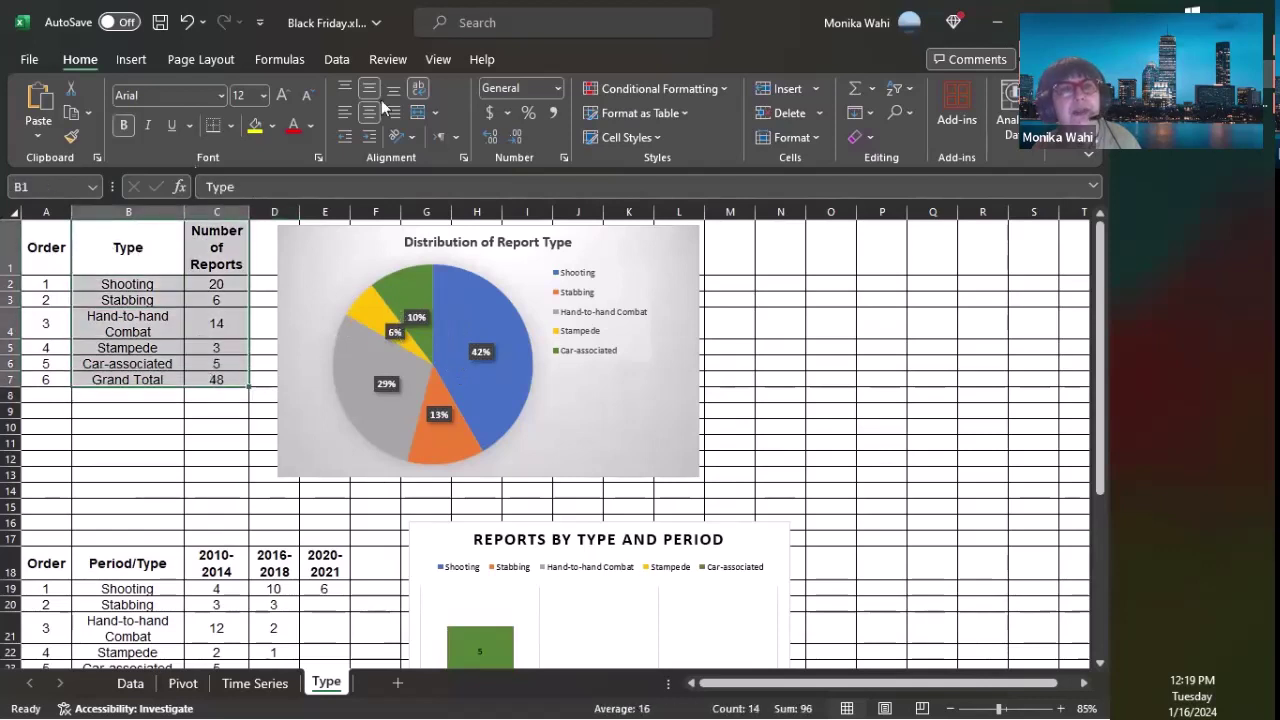
left_click(125, 59)
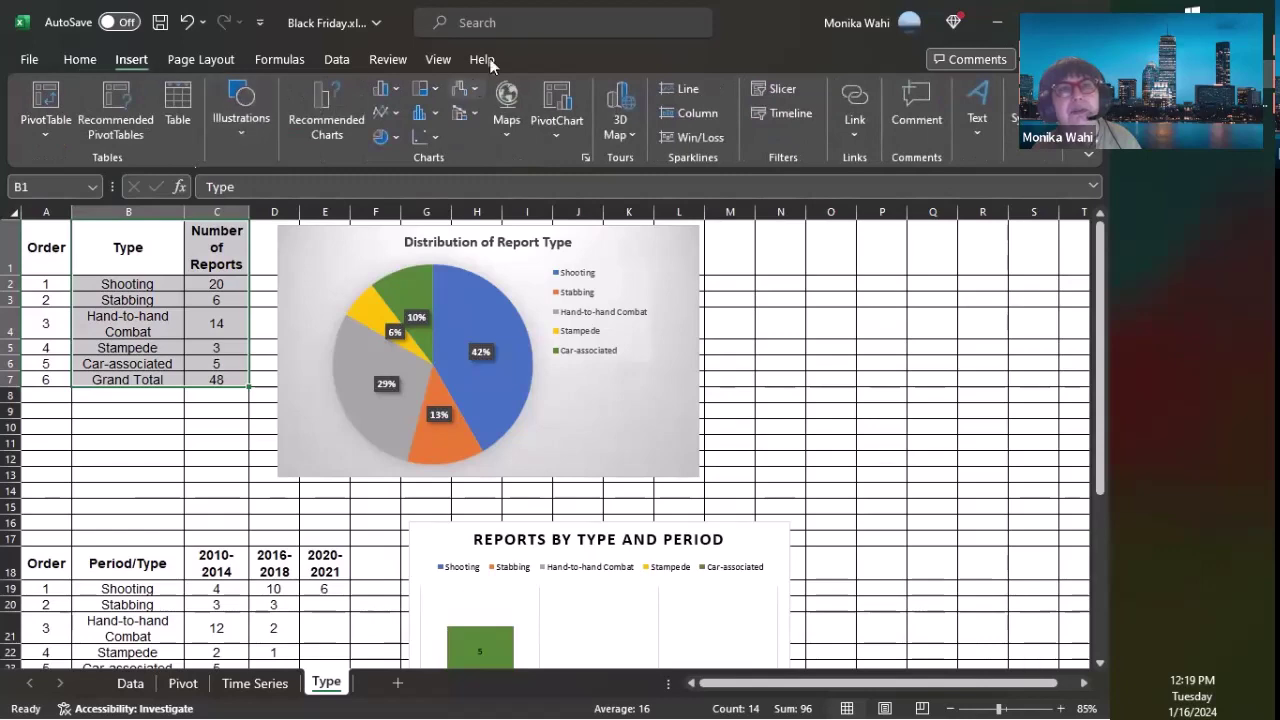
left_click(386, 139)
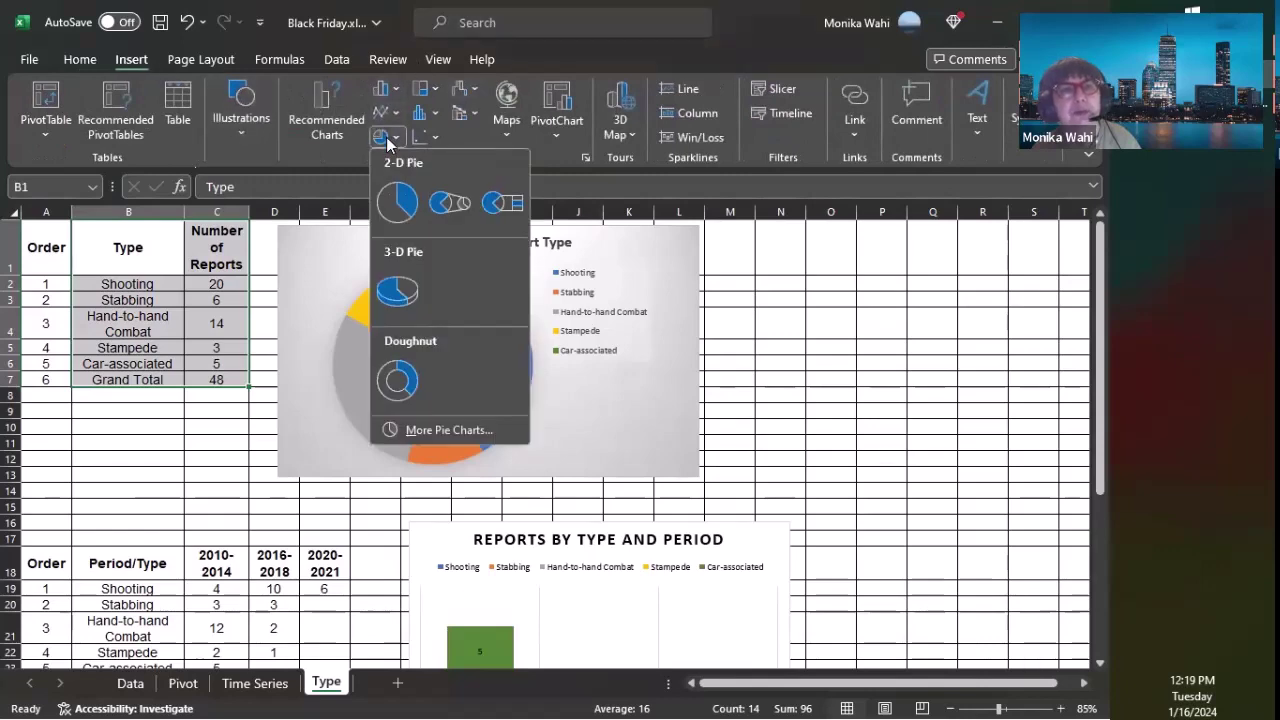
left_click(397, 201)
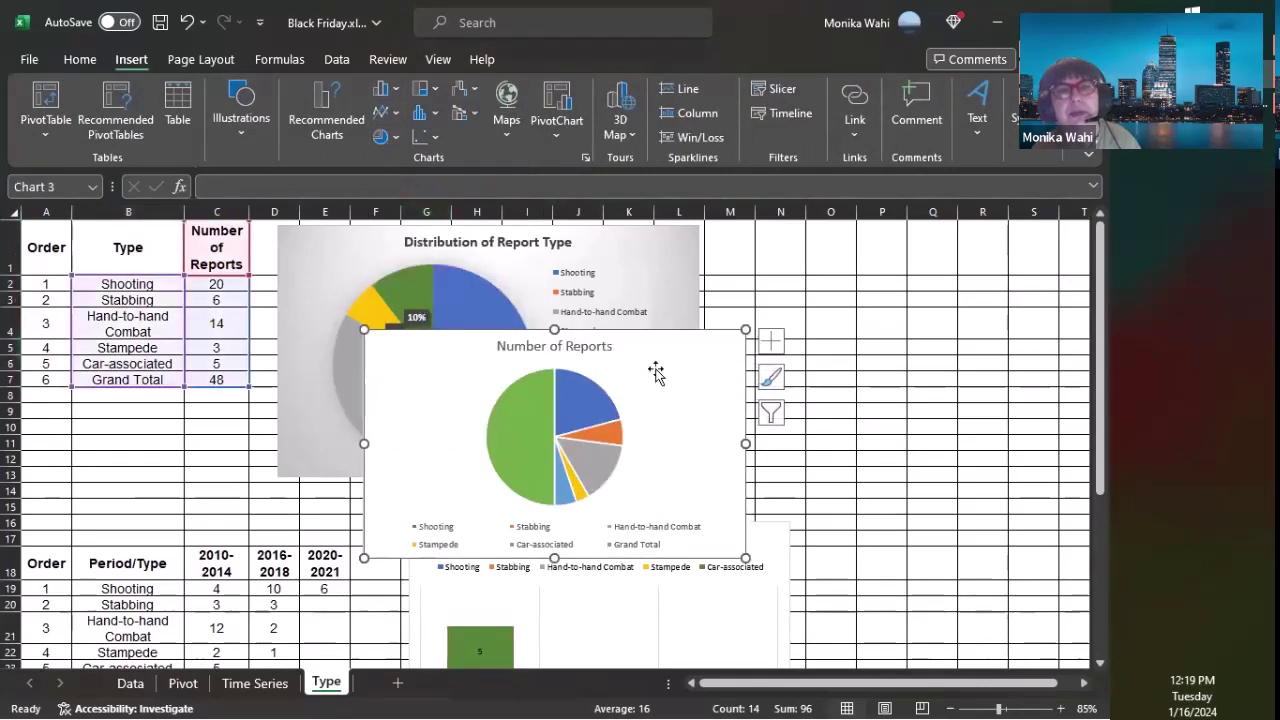
left_click_drag(686, 391, 1023, 325)
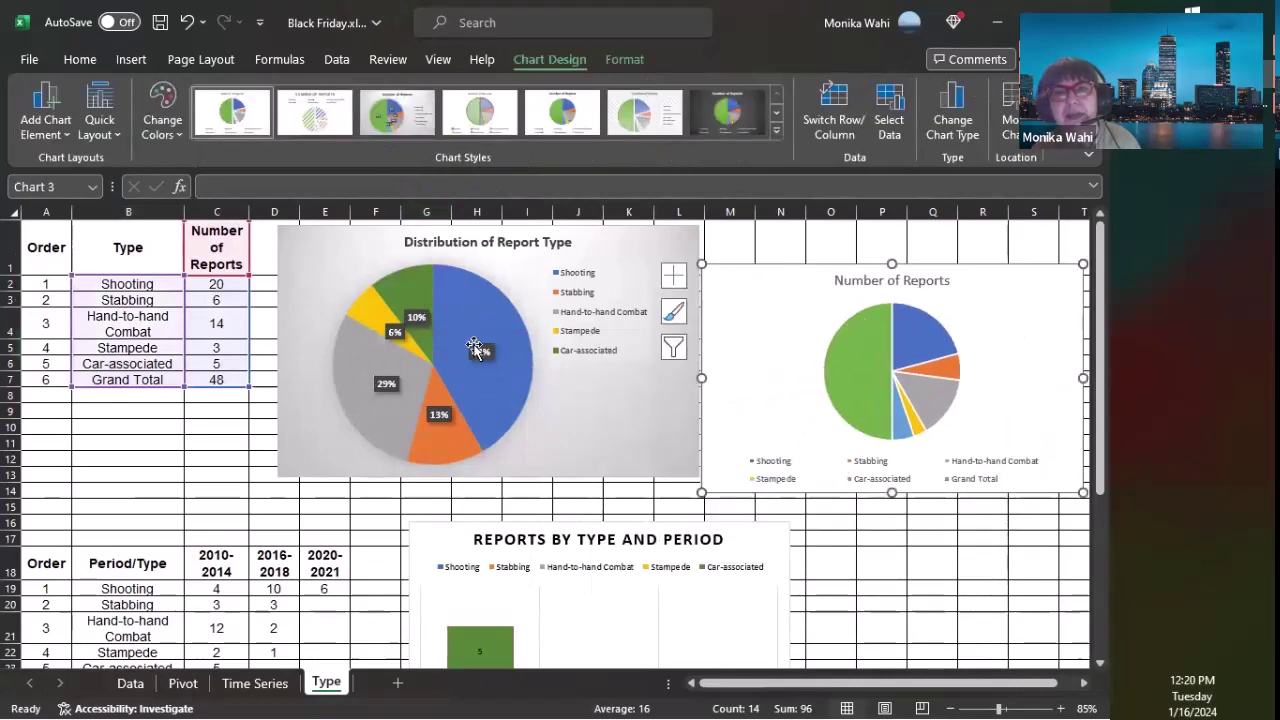
Add data labels at the outside end of the new Number of Reports pie chart's slices
mouse_move(931, 326)
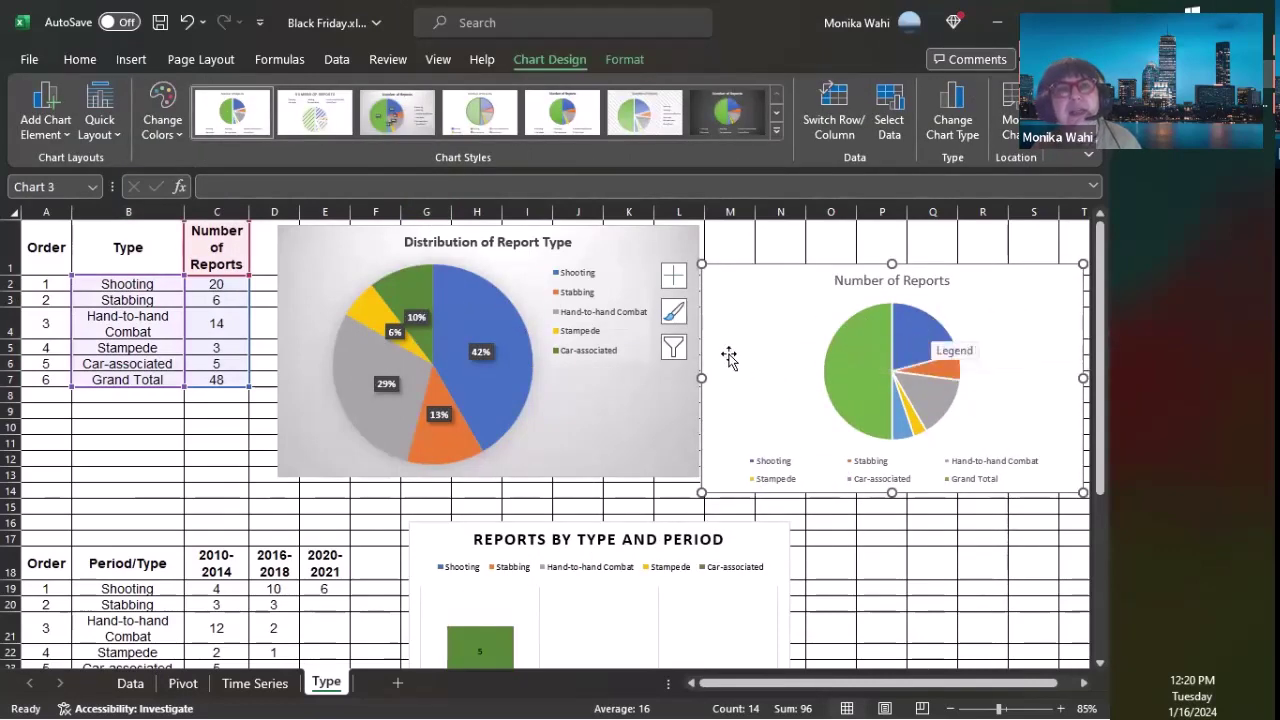
left_click(70, 140)
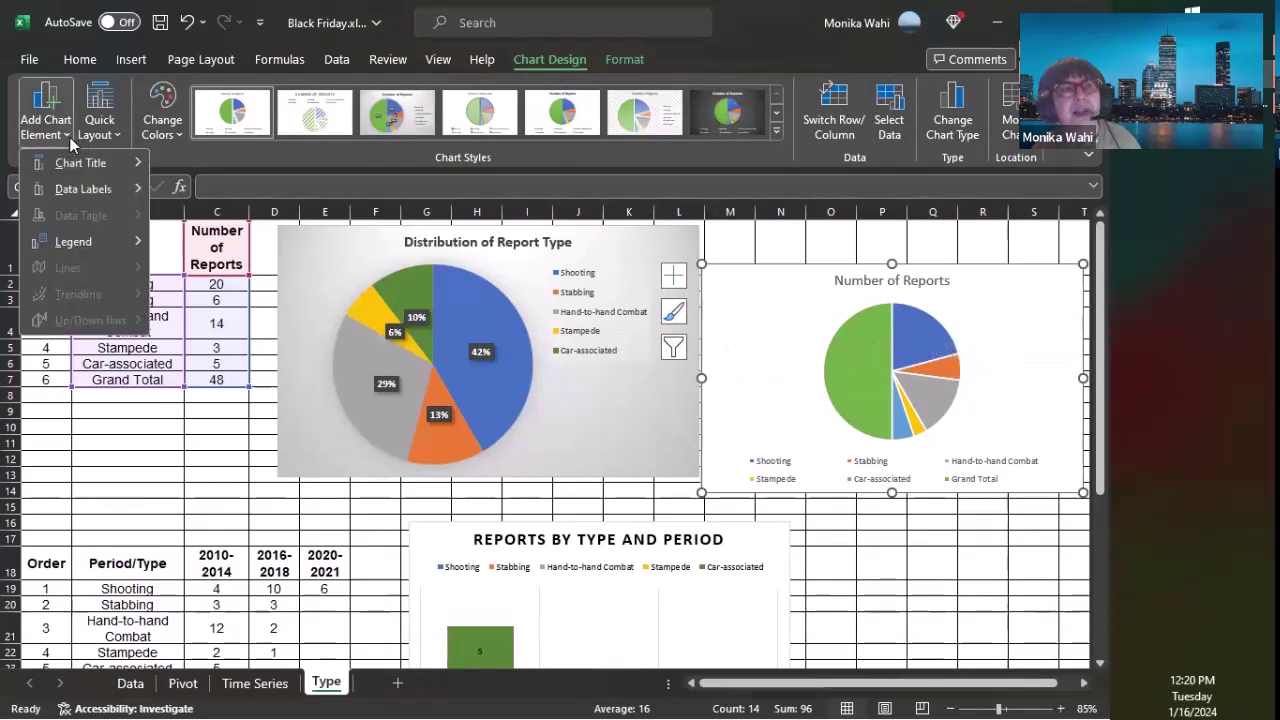
mouse_move(77, 195)
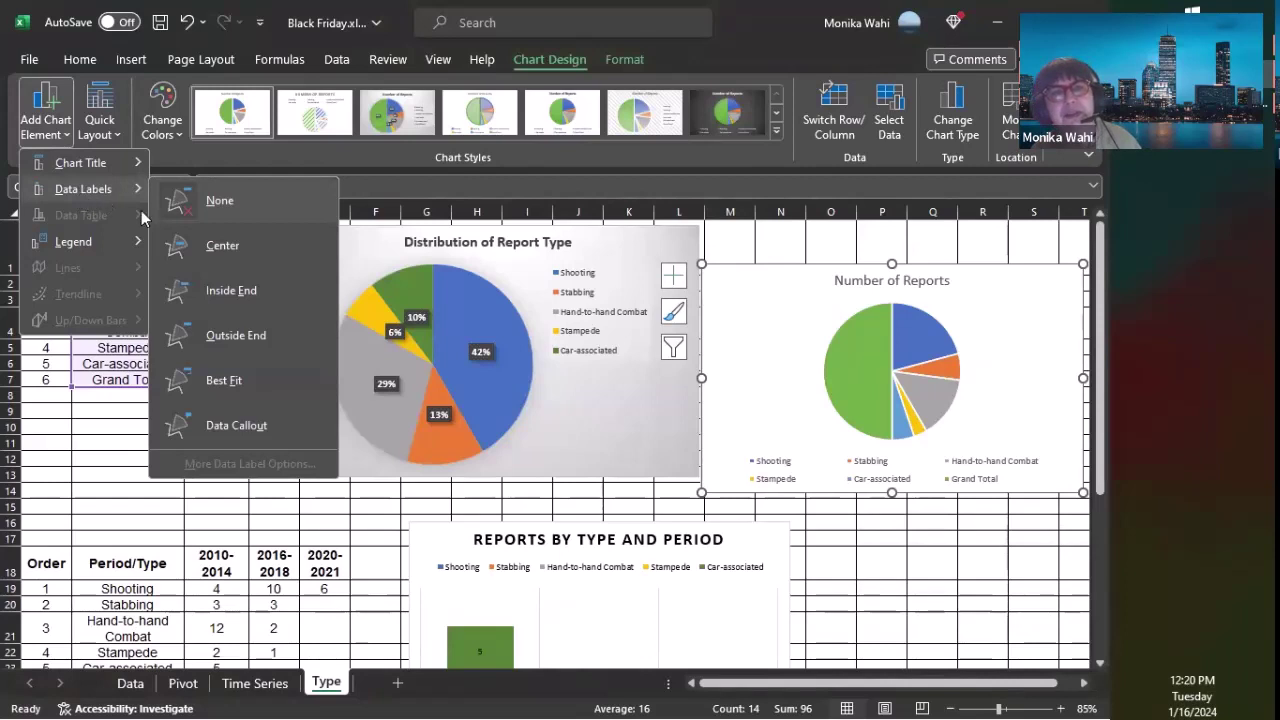
left_click(218, 338)
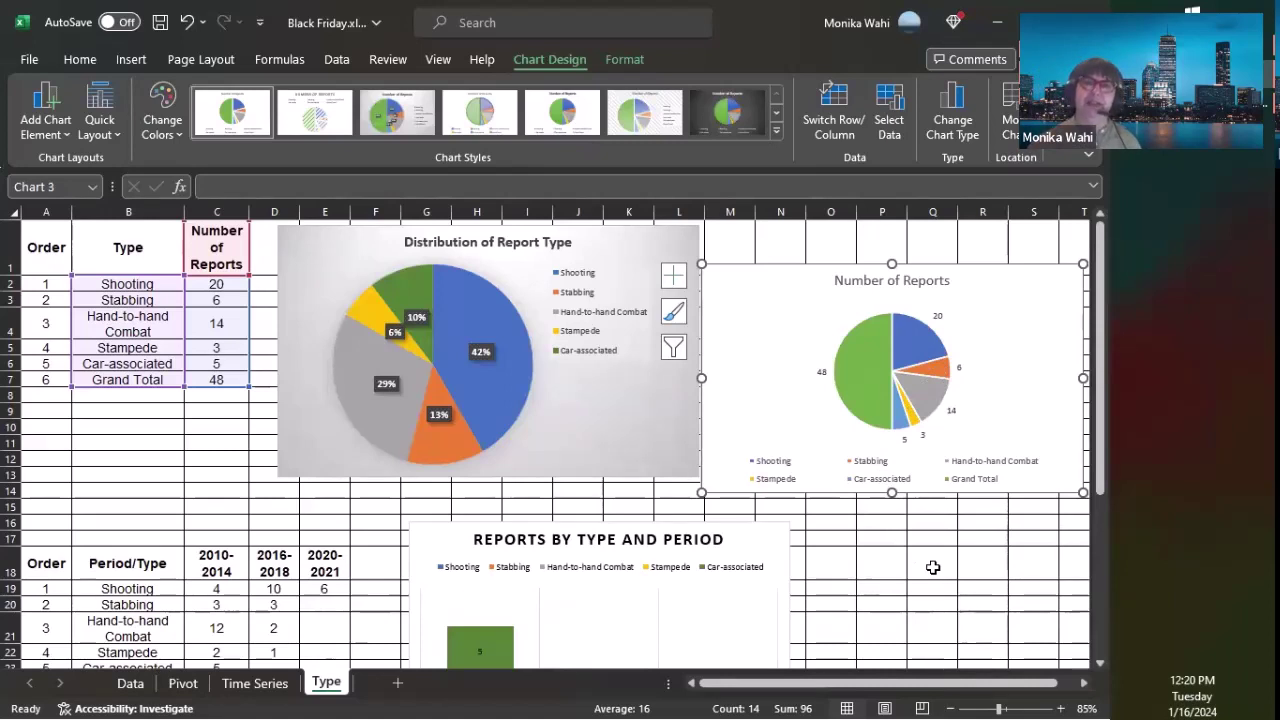
Try to remove the values from the new pie's data labels, and look through the chart's size and properties settings
left_click(937, 316)
right_click(940, 318)
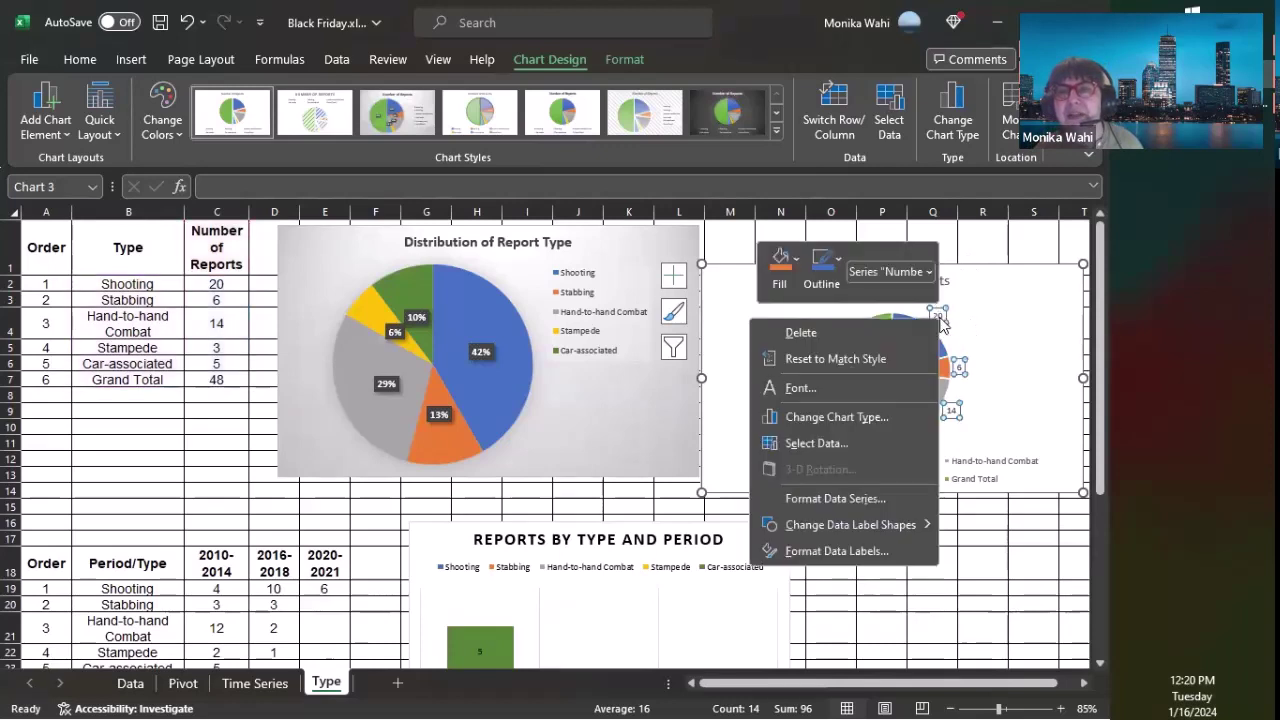
left_click(836, 551)
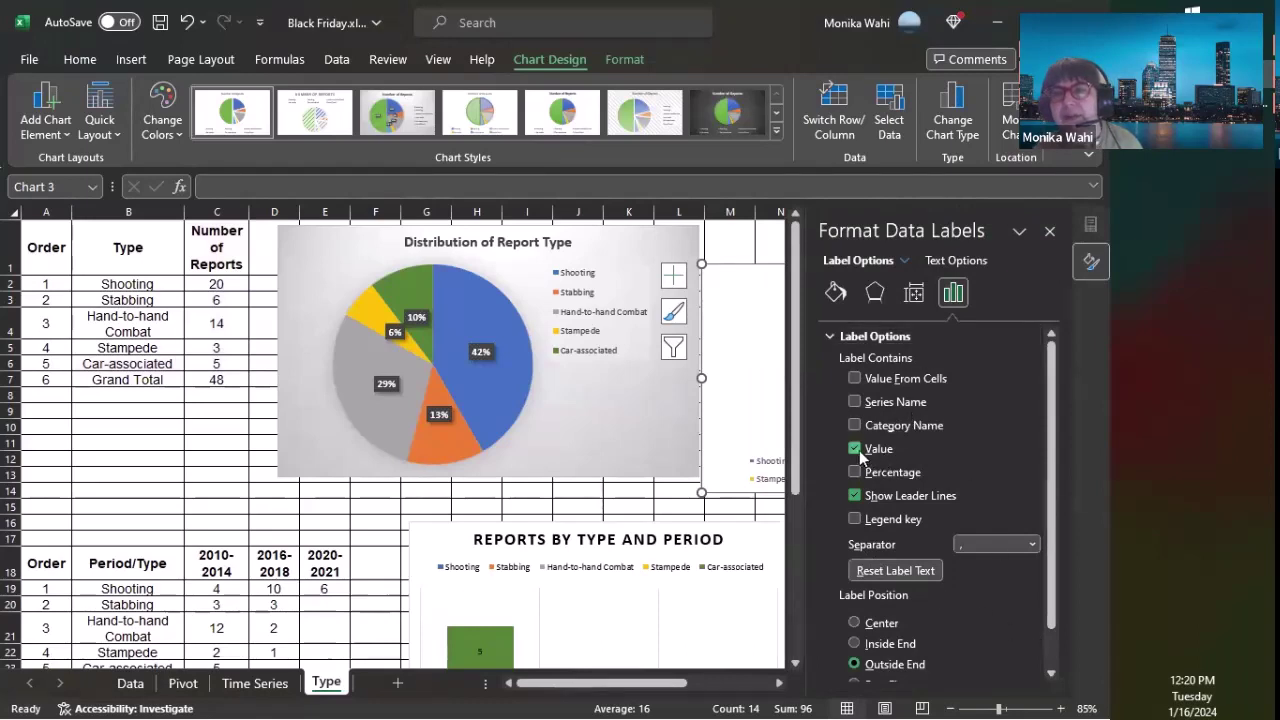
key("Escape")
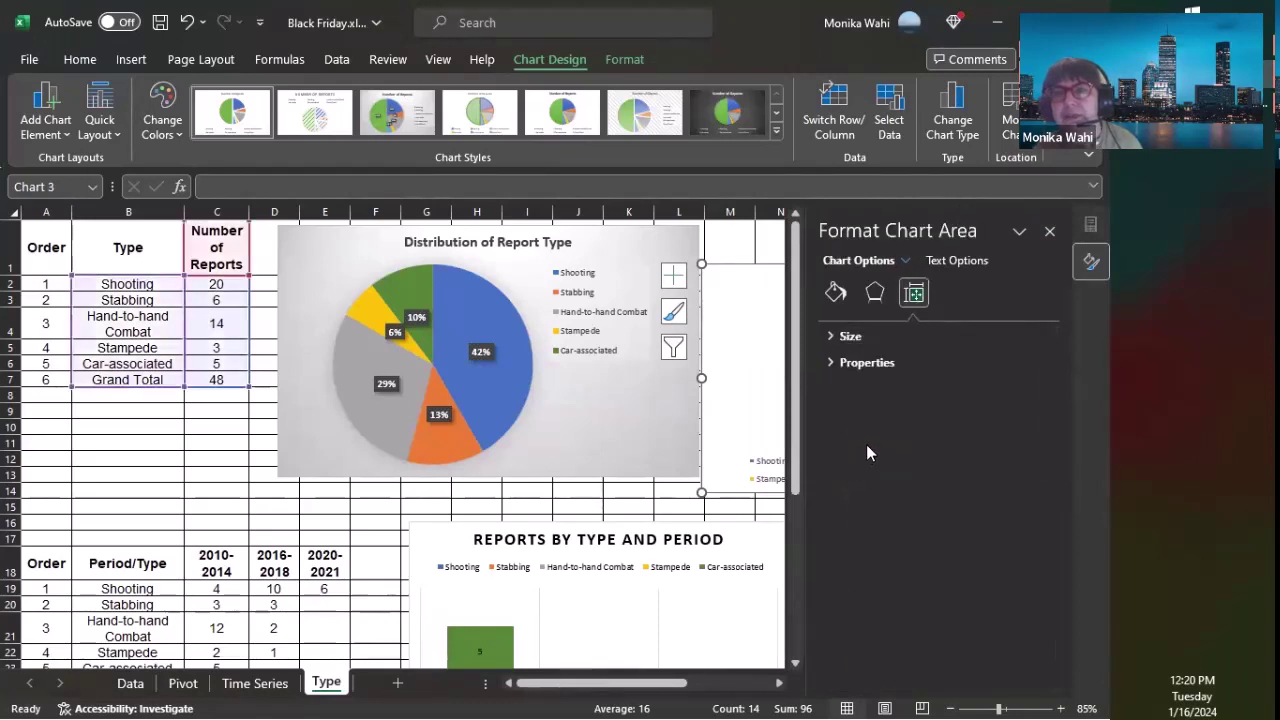
left_click(829, 338)
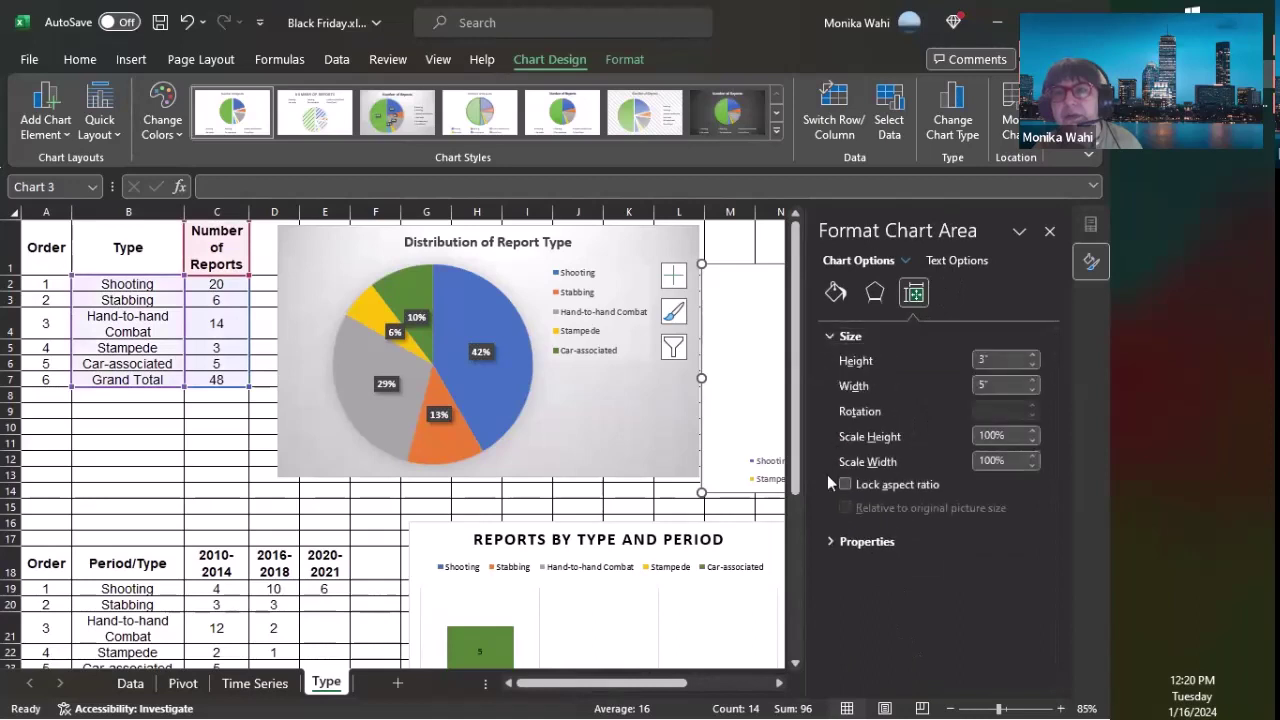
left_click(826, 541)
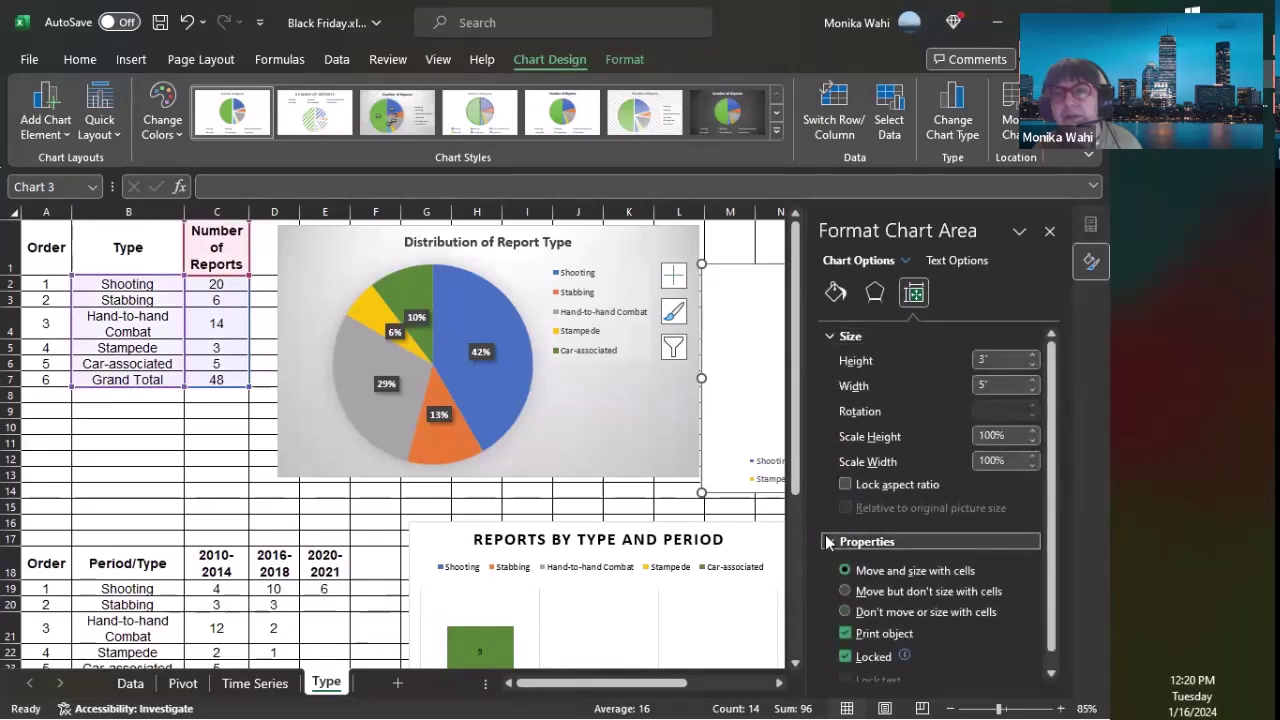
left_click(1049, 229)
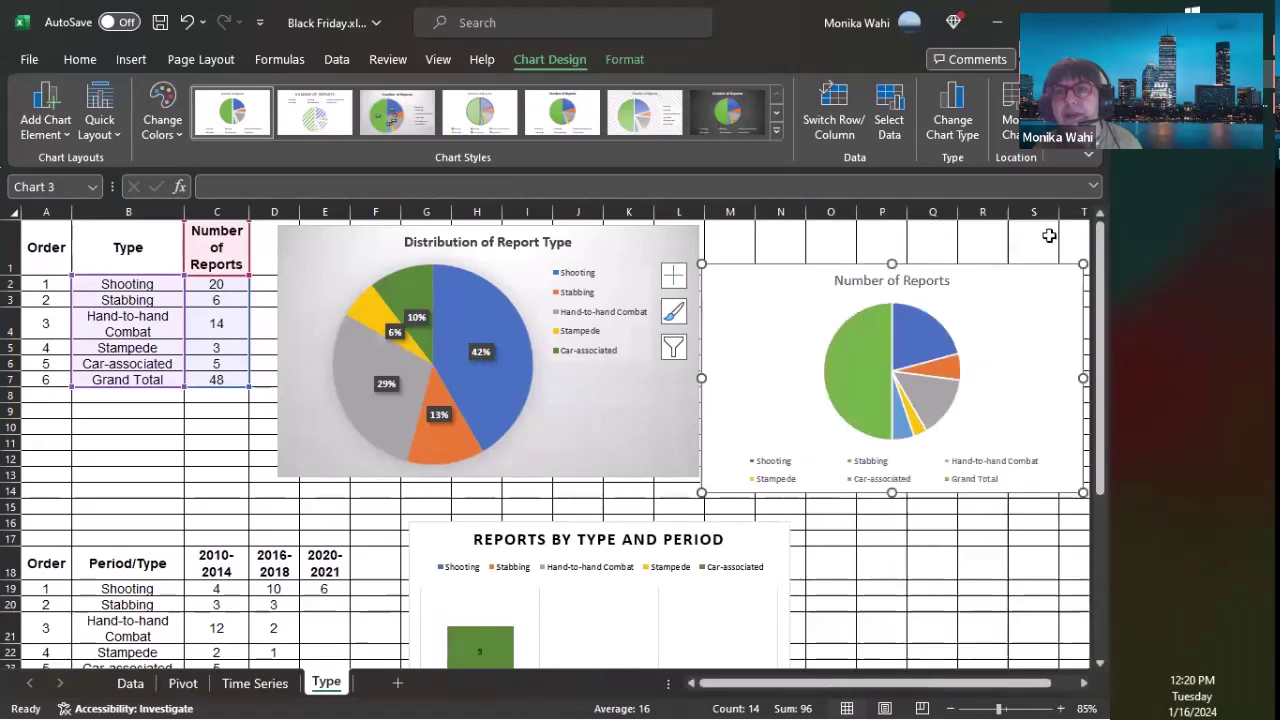
Add outside-end data labels to the new pie chart again and make them show percentages instead of values
left_click(63, 138)
mouse_move(77, 189)
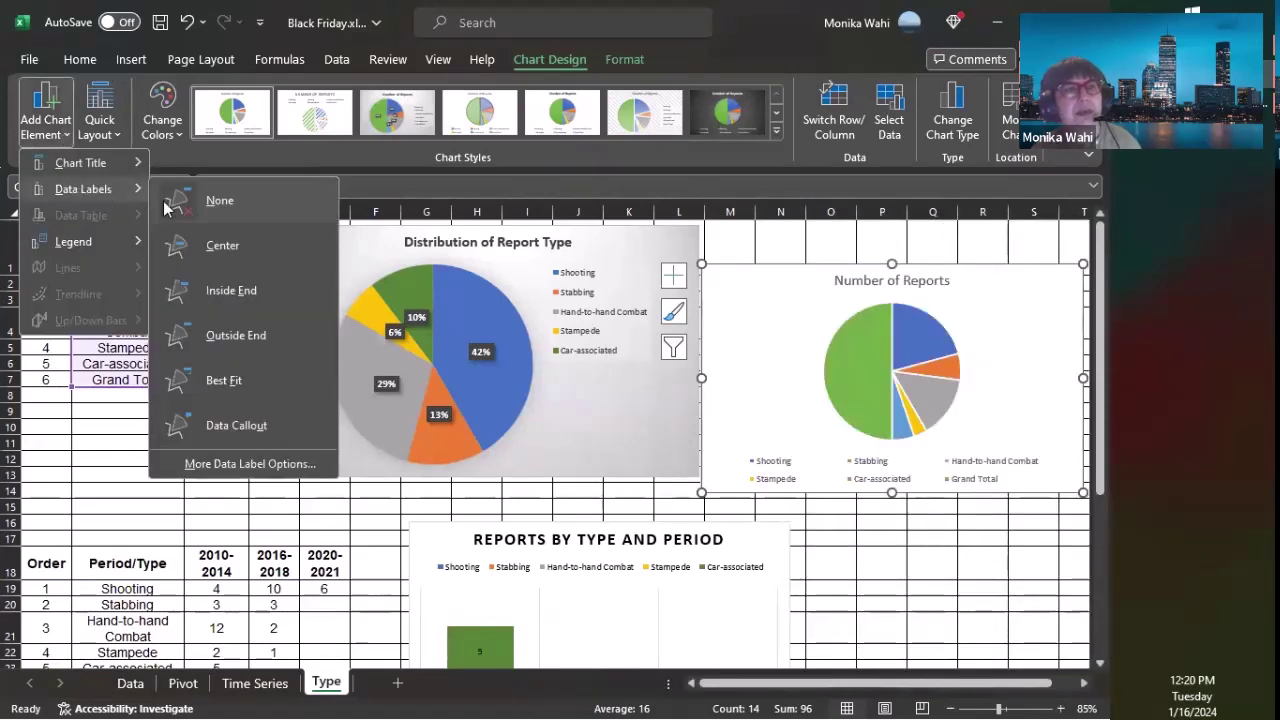
left_click(240, 334)
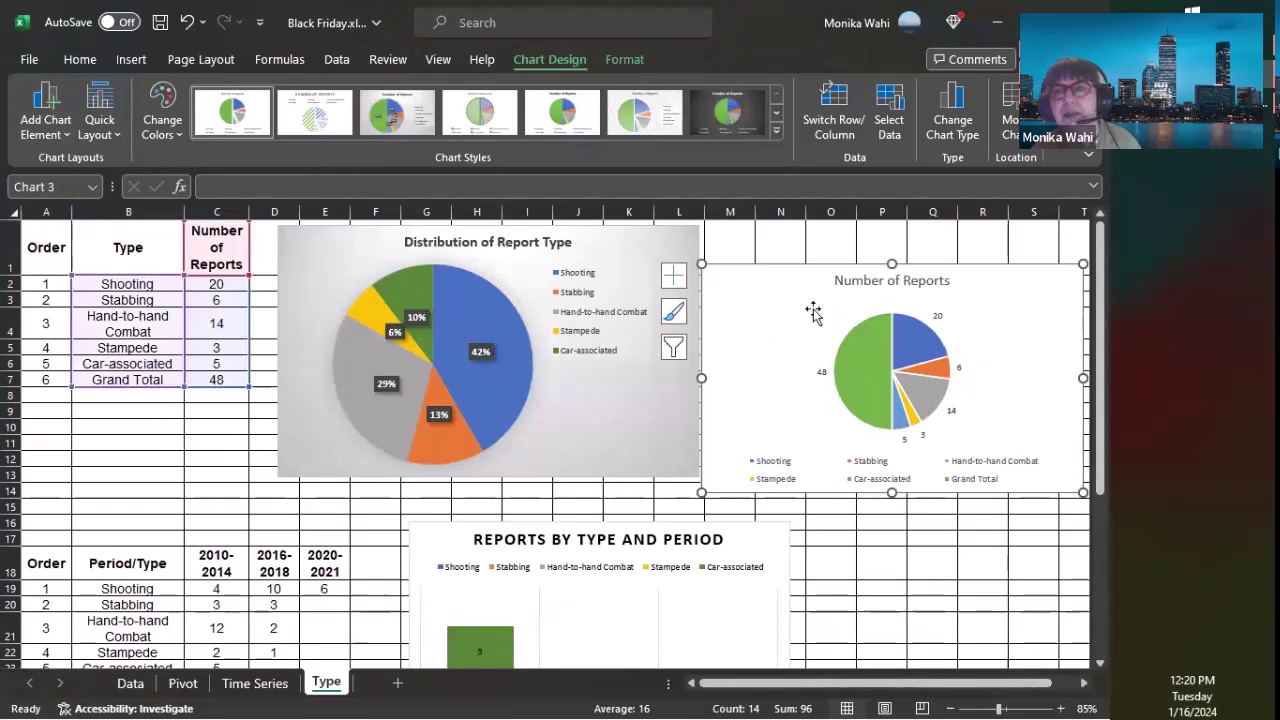
right_click(938, 318)
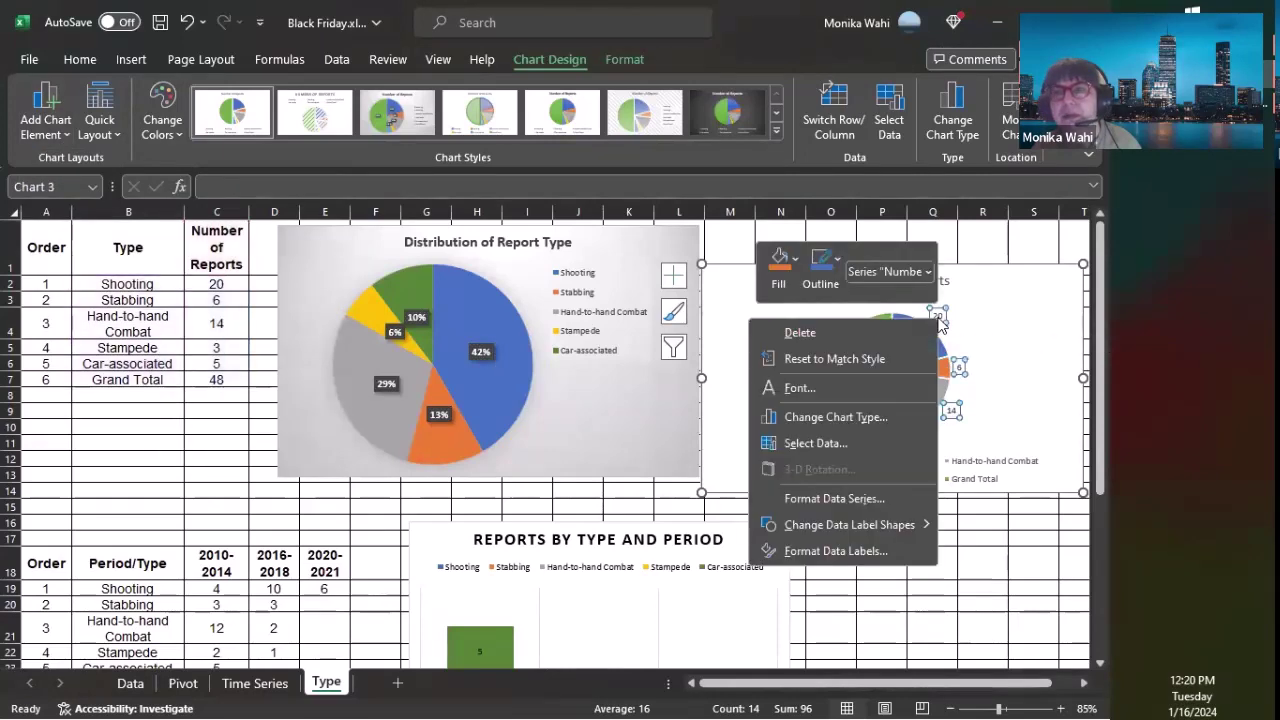
left_click(835, 551)
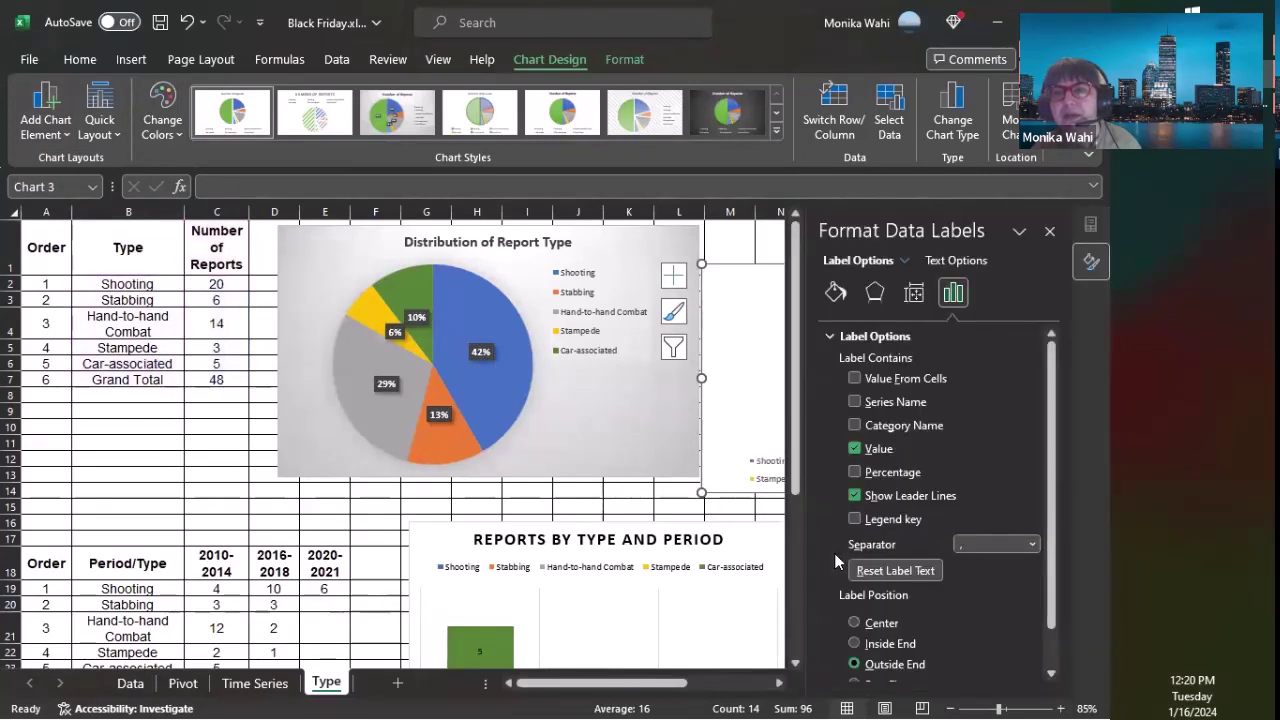
left_click(855, 474)
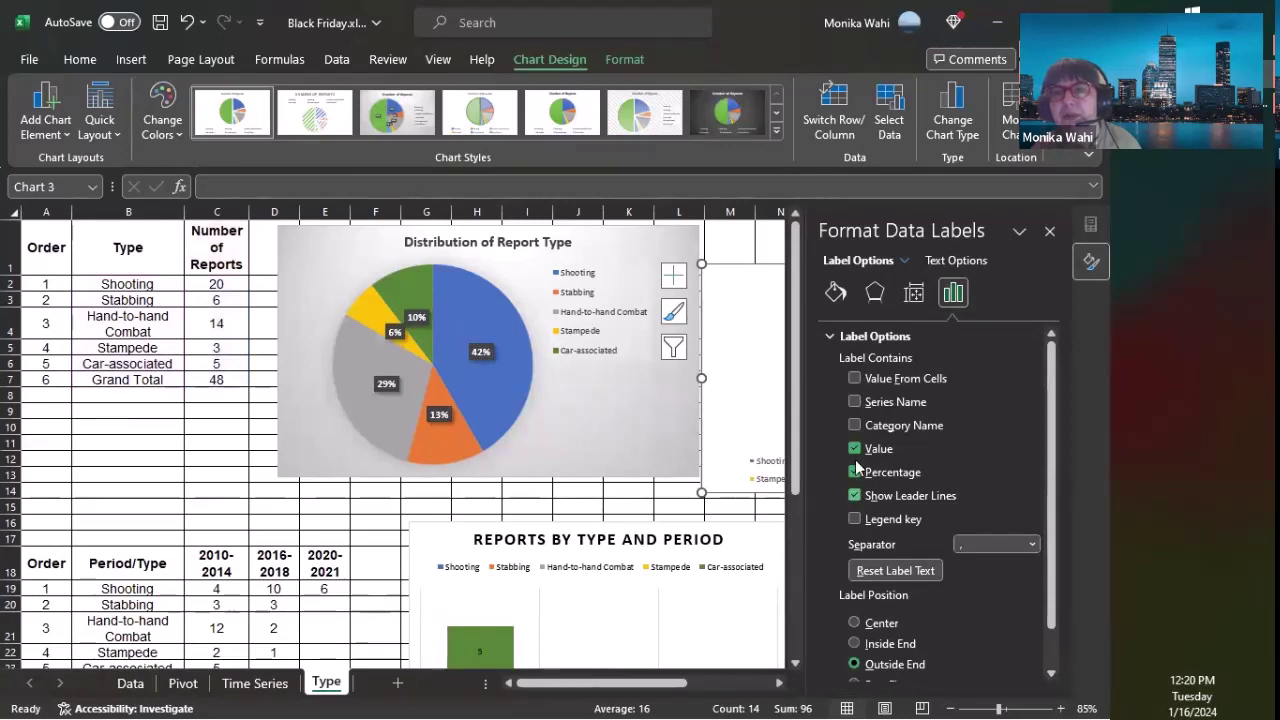
left_click(1049, 230)
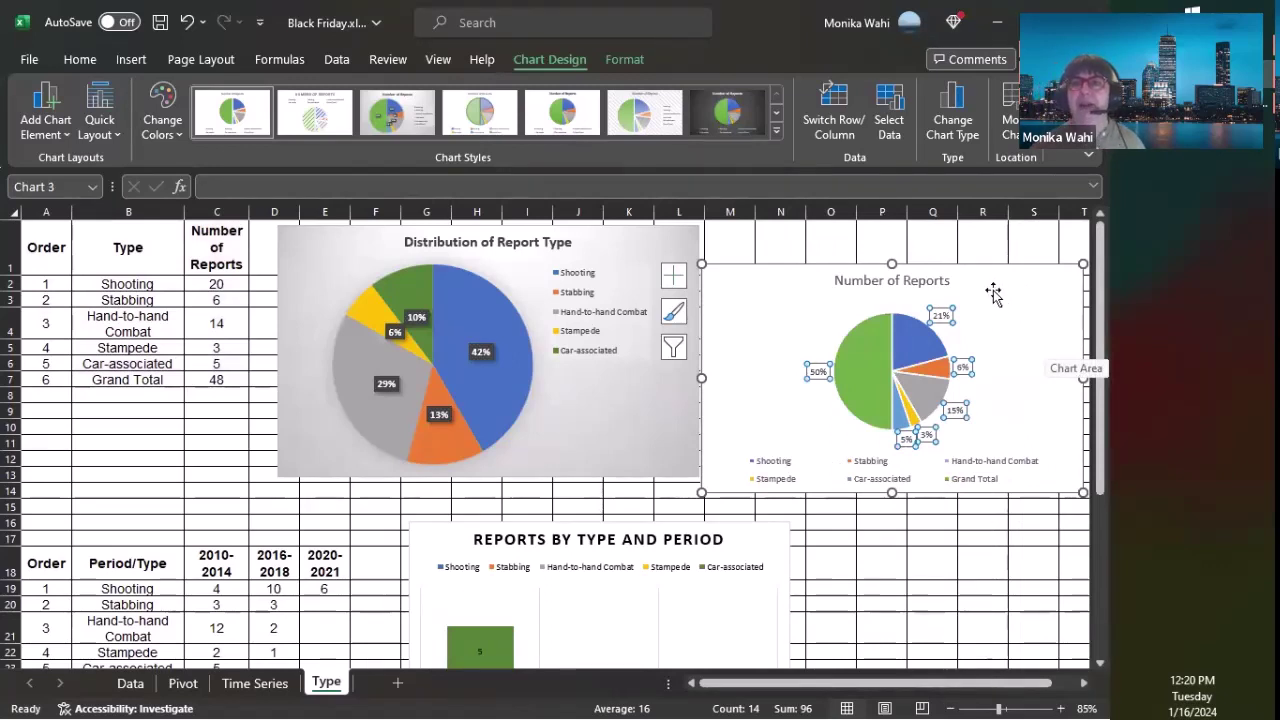
Apply the dark background chart style to the new Number of Reports pie chart, and delete that chart
left_click(727, 112)
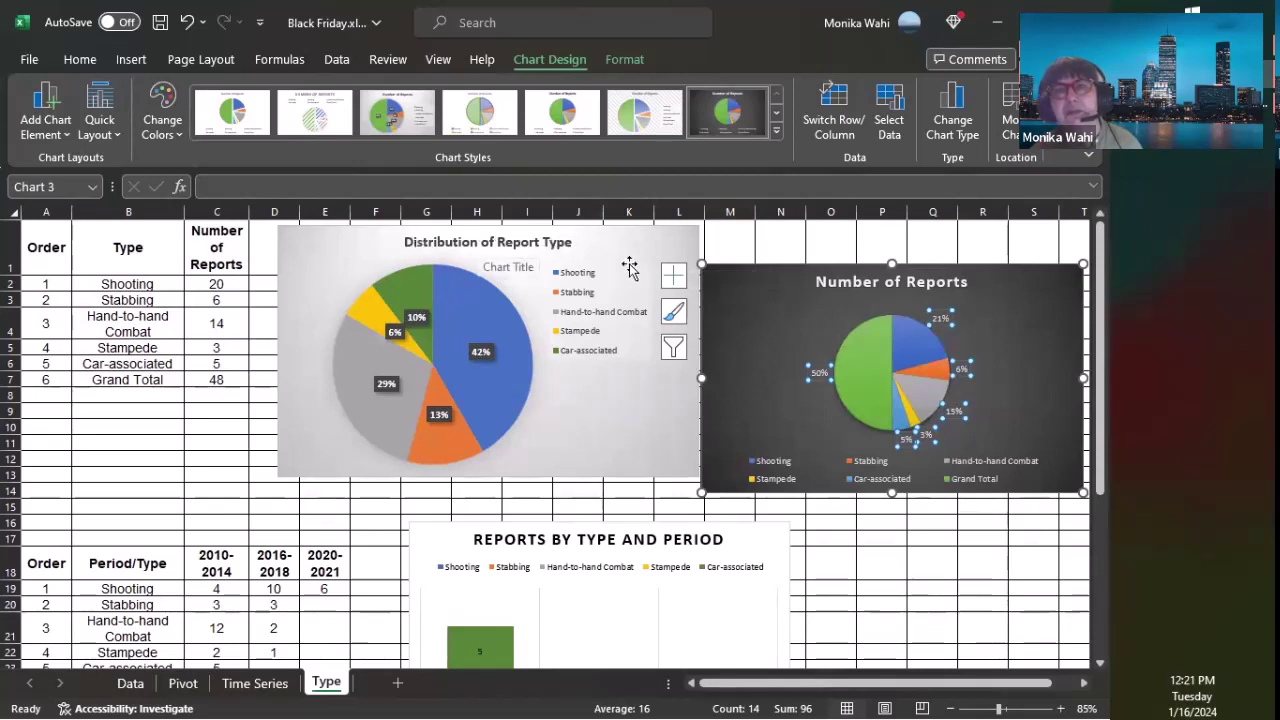
left_click(757, 281)
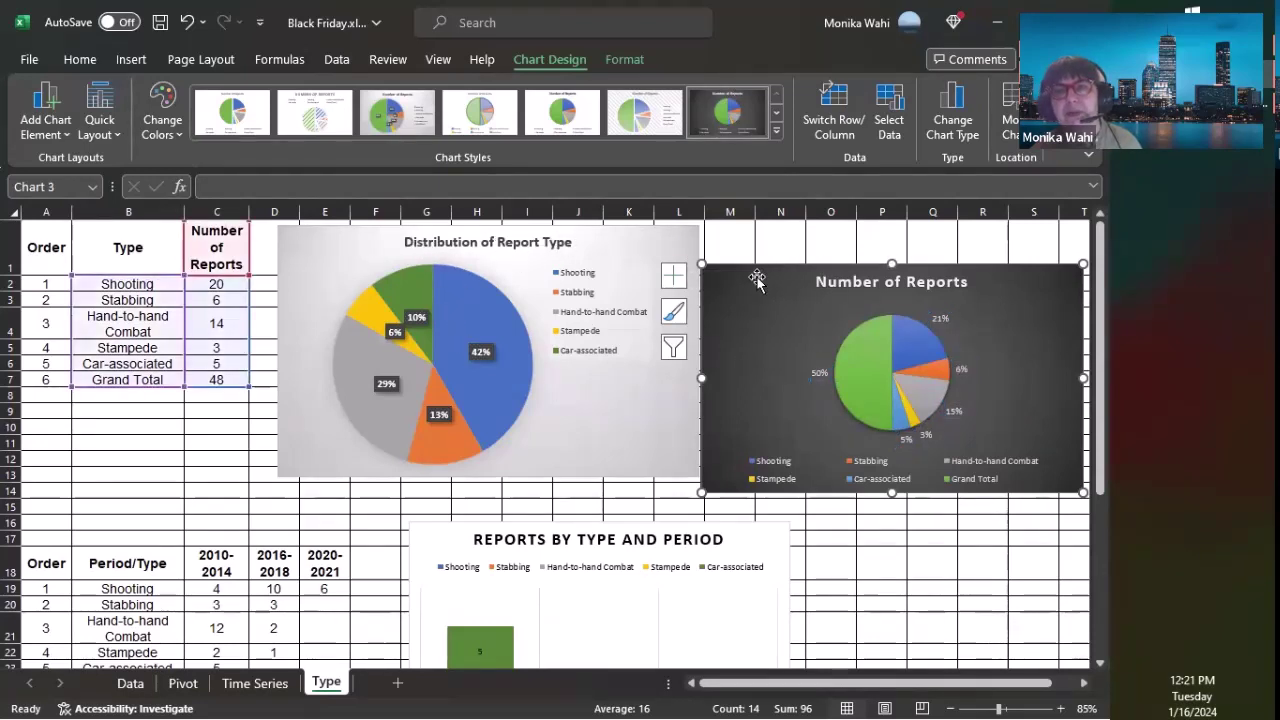
key("Delete")
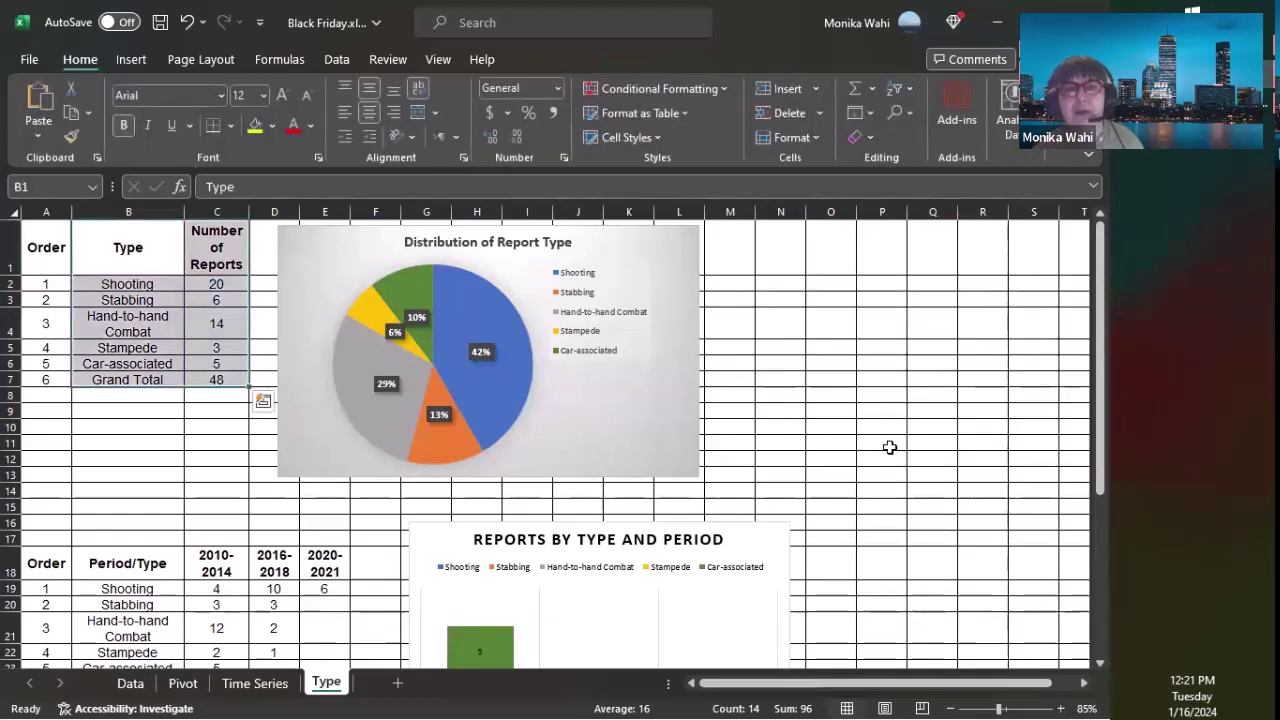
Insert a 2-D clustered column chart from the type-by-period table B18:E23 including its headers
scroll(890, 447, "down", 4)
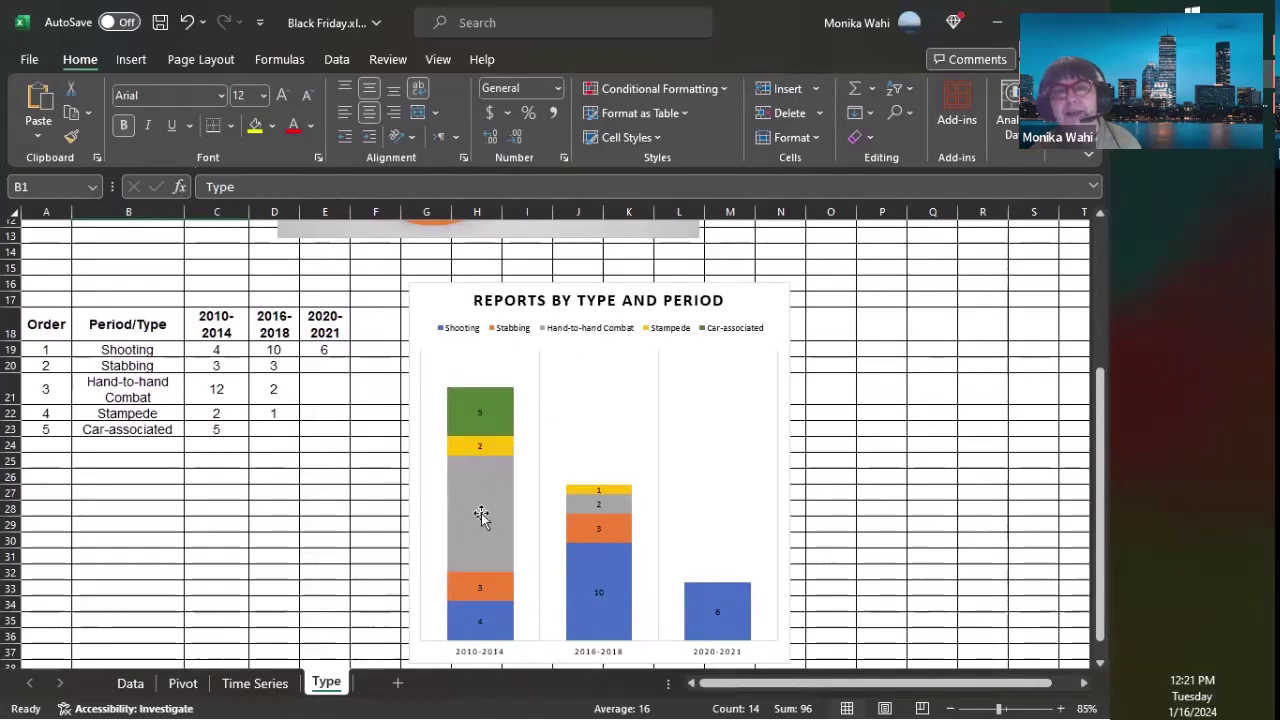
mouse_move(495, 496)
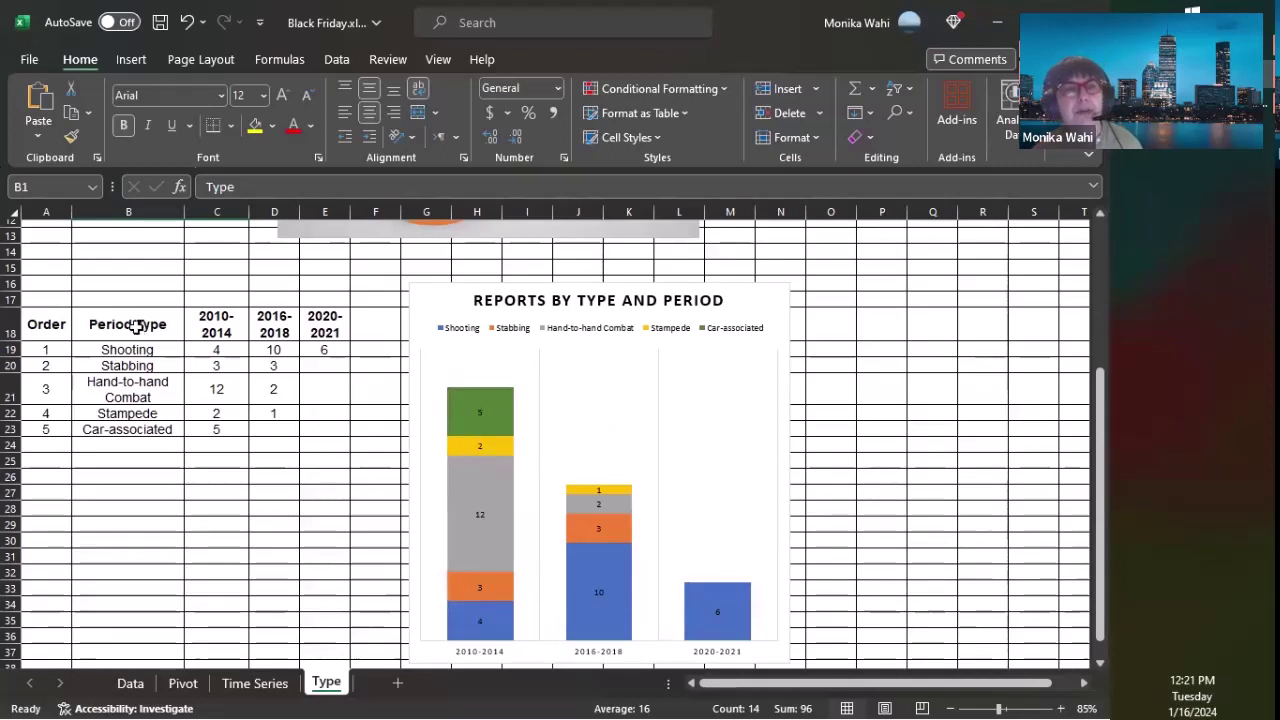
left_click_drag(113, 322, 318, 433)
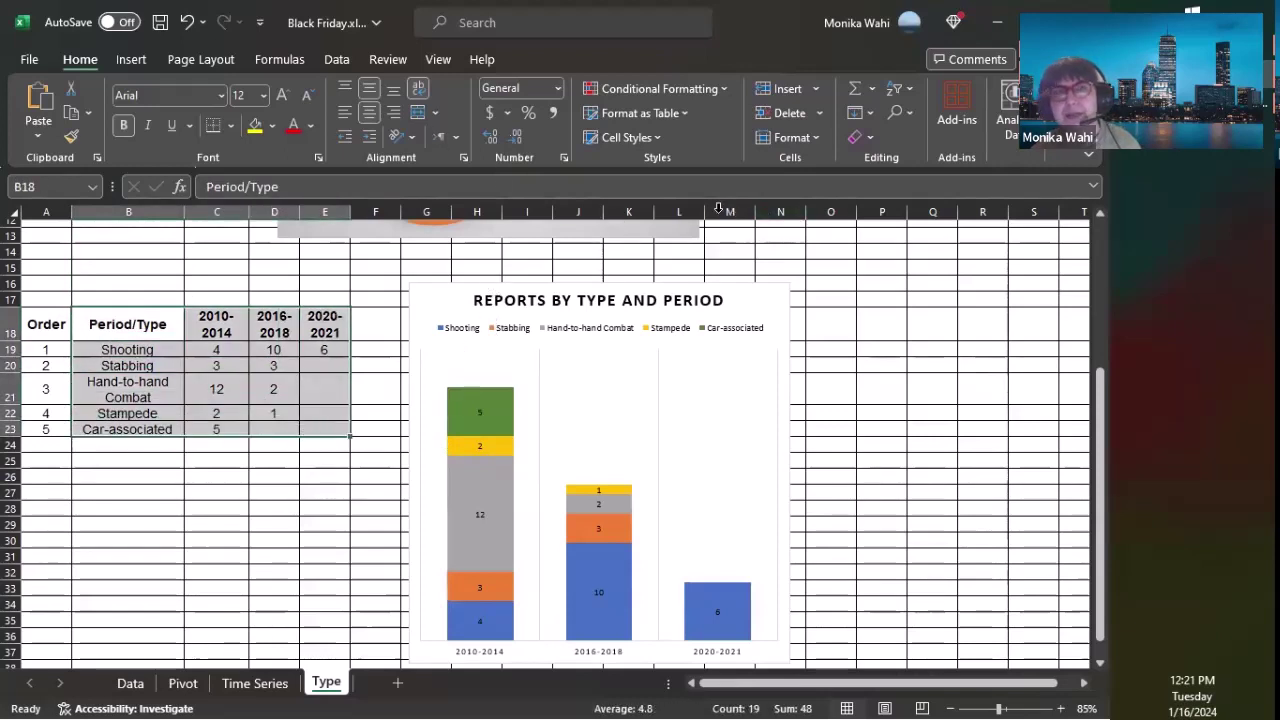
left_click(131, 59)
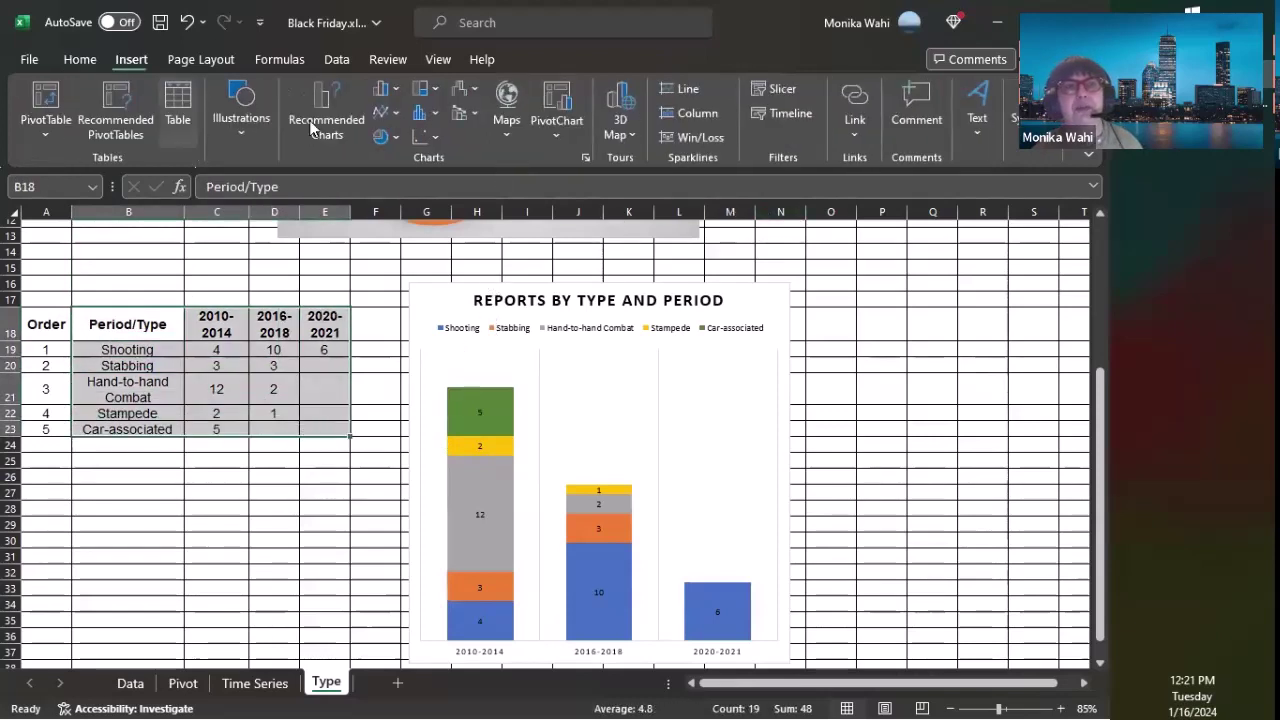
left_click(391, 95)
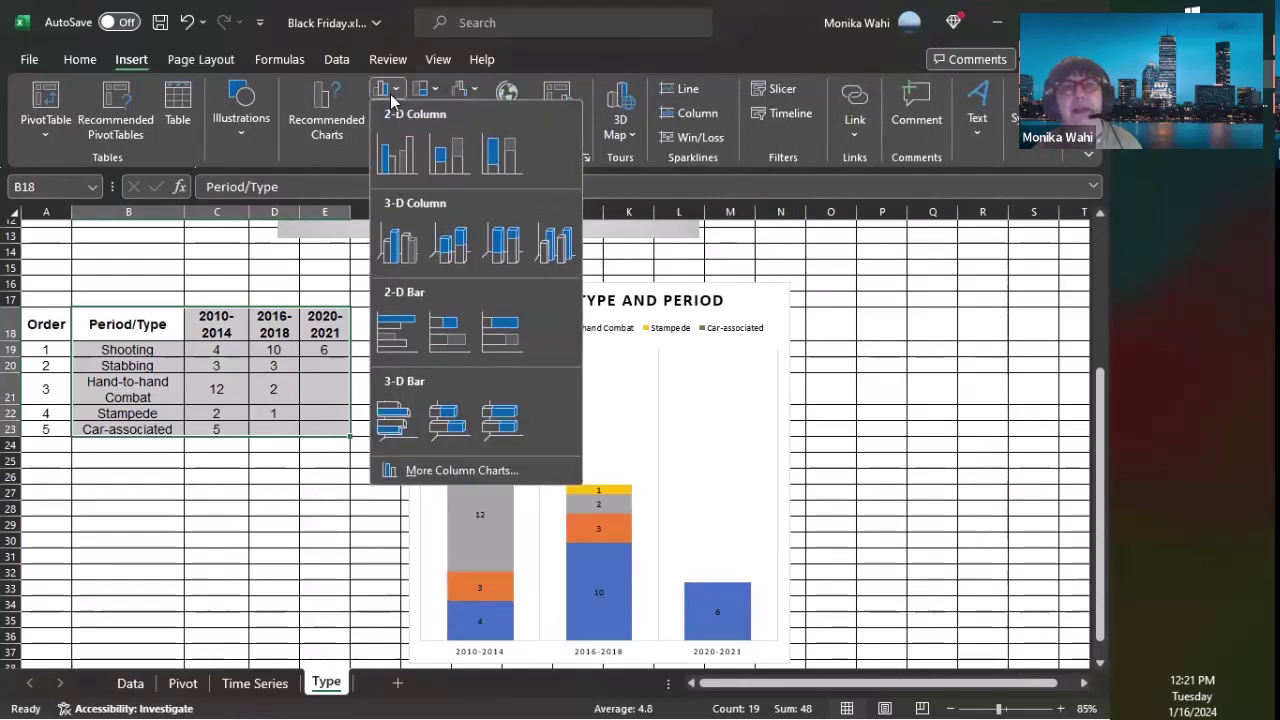
left_click(396, 155)
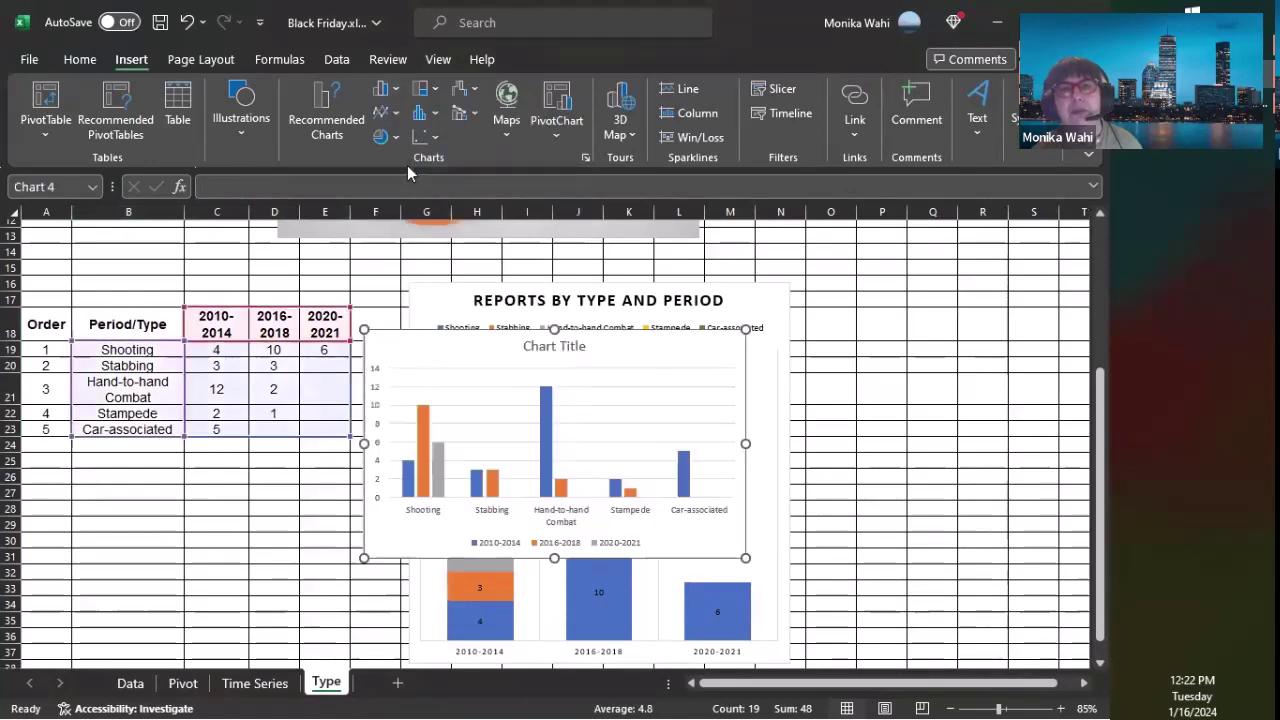
Move the new column chart over the lower rows of its source table and apply the style with semi-transparent overlapping columns
left_click_drag(732, 376, 295, 407)
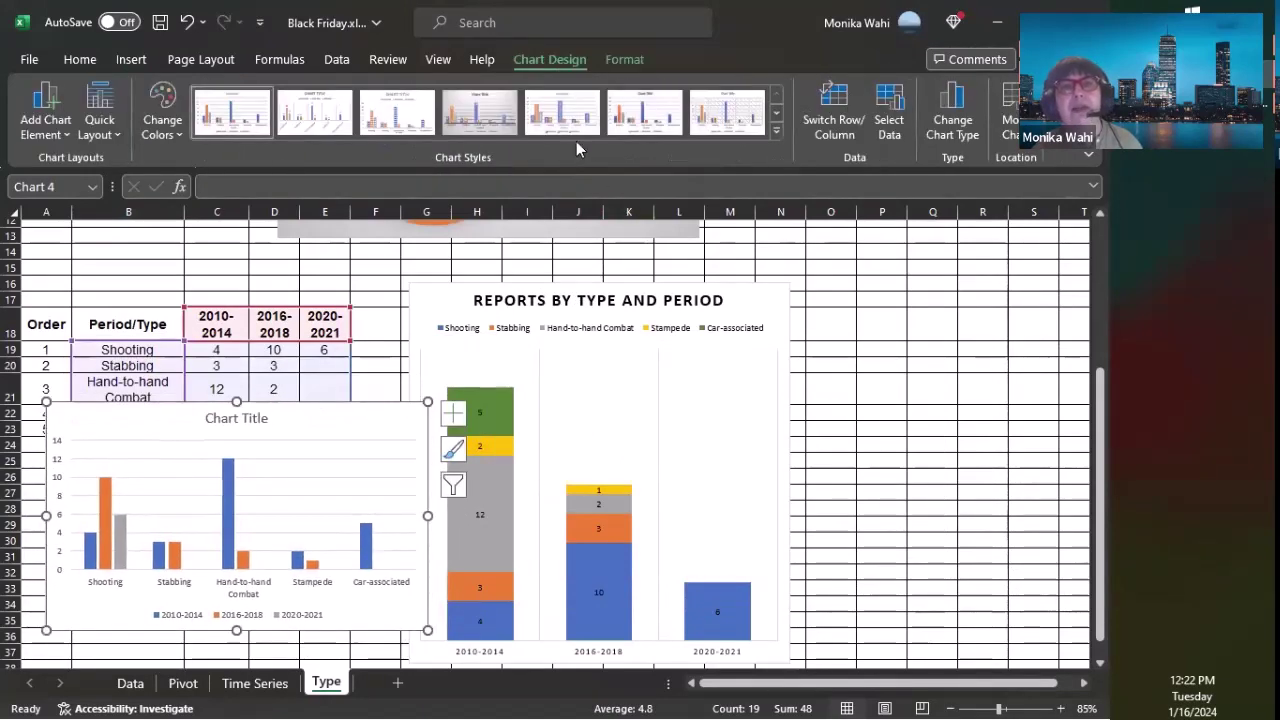
left_click(776, 128)
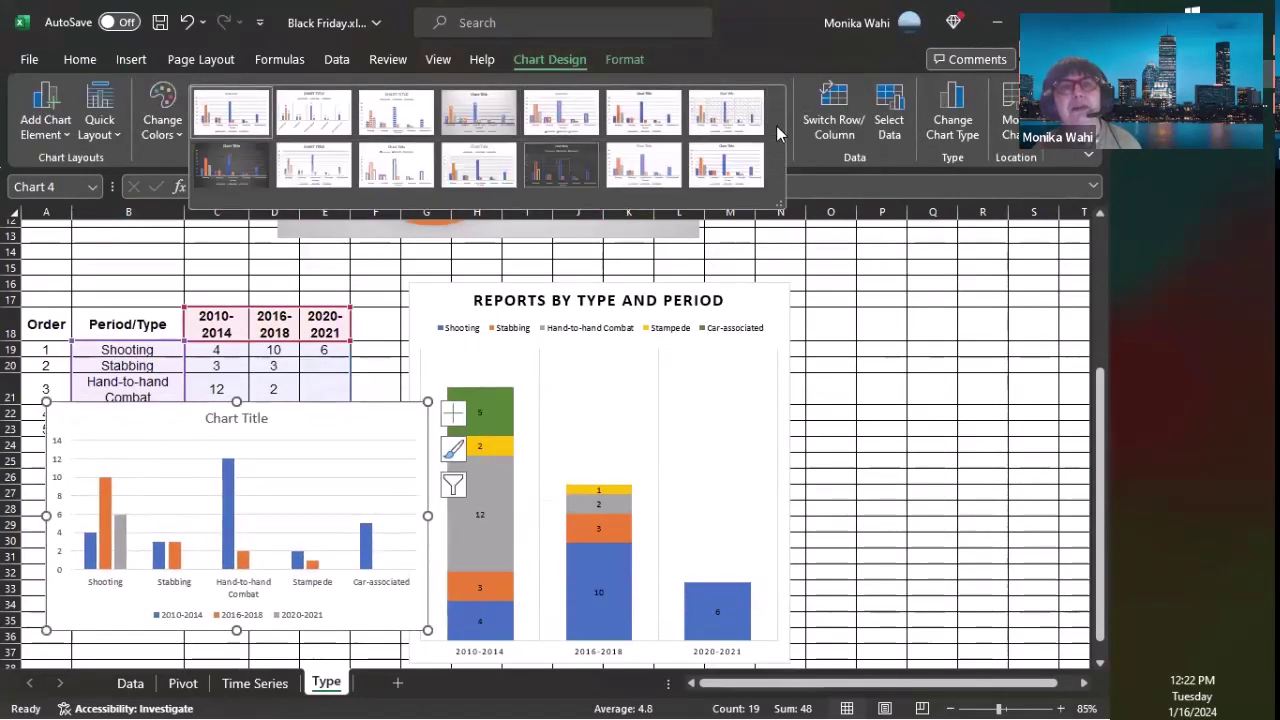
left_click(546, 158)
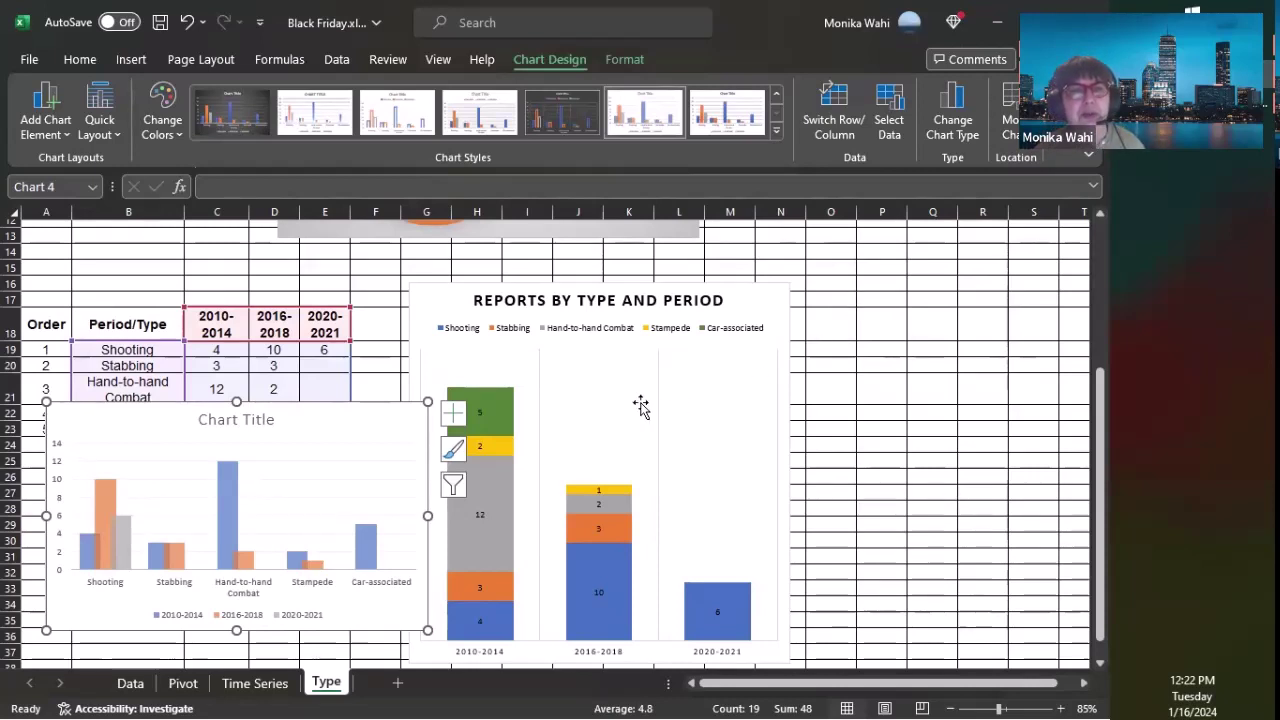
Switch the new column chart's rows and columns in its data source so periods form the axis categories and report types form the series
right_click(265, 486)
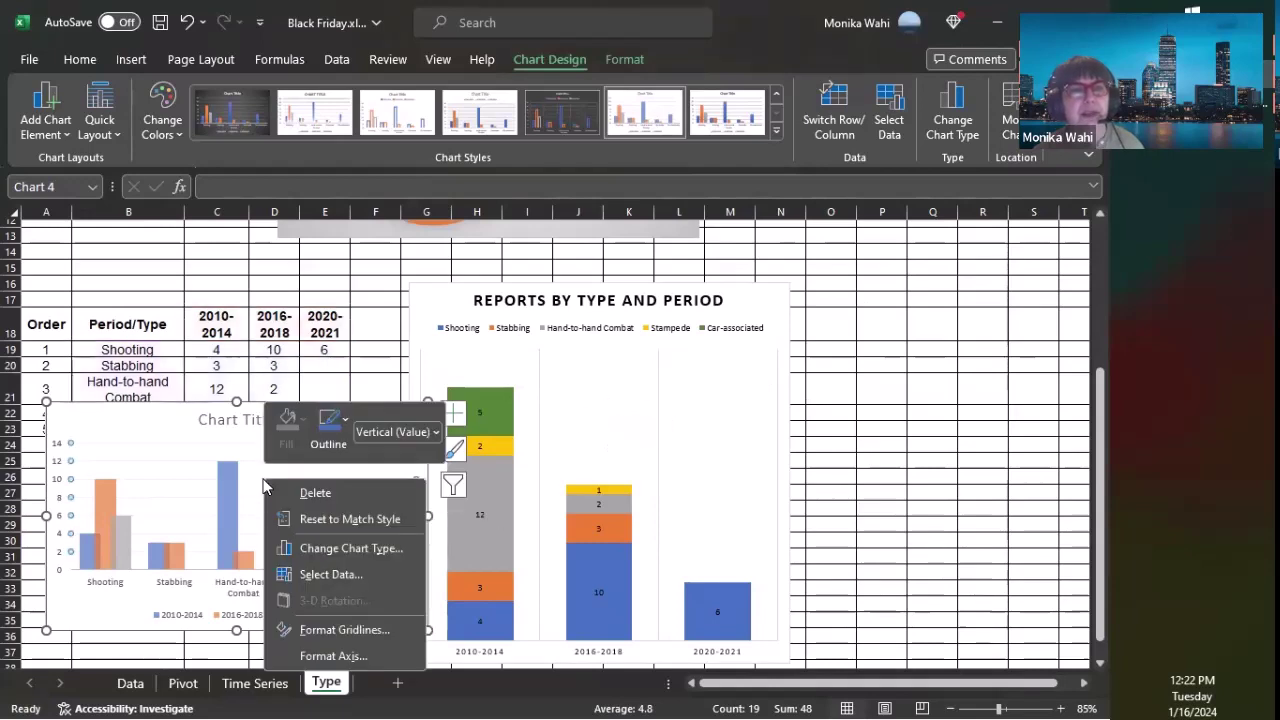
left_click(324, 572)
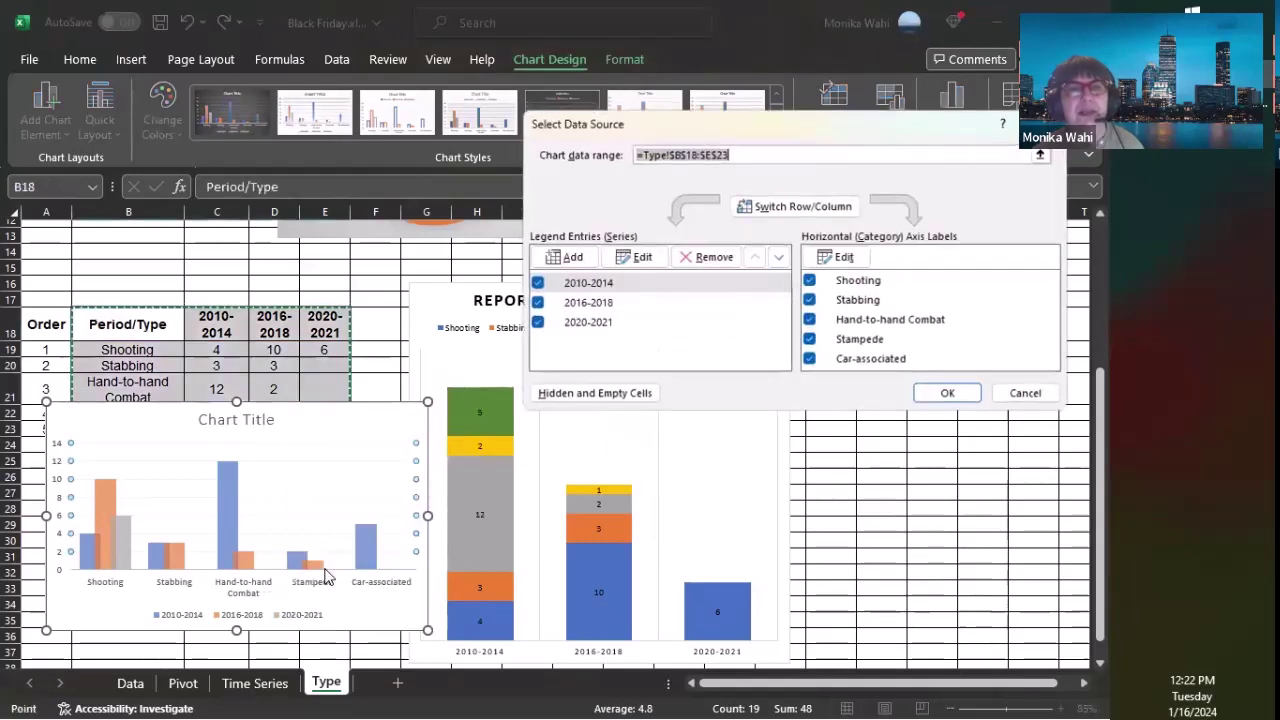
left_click(780, 209)
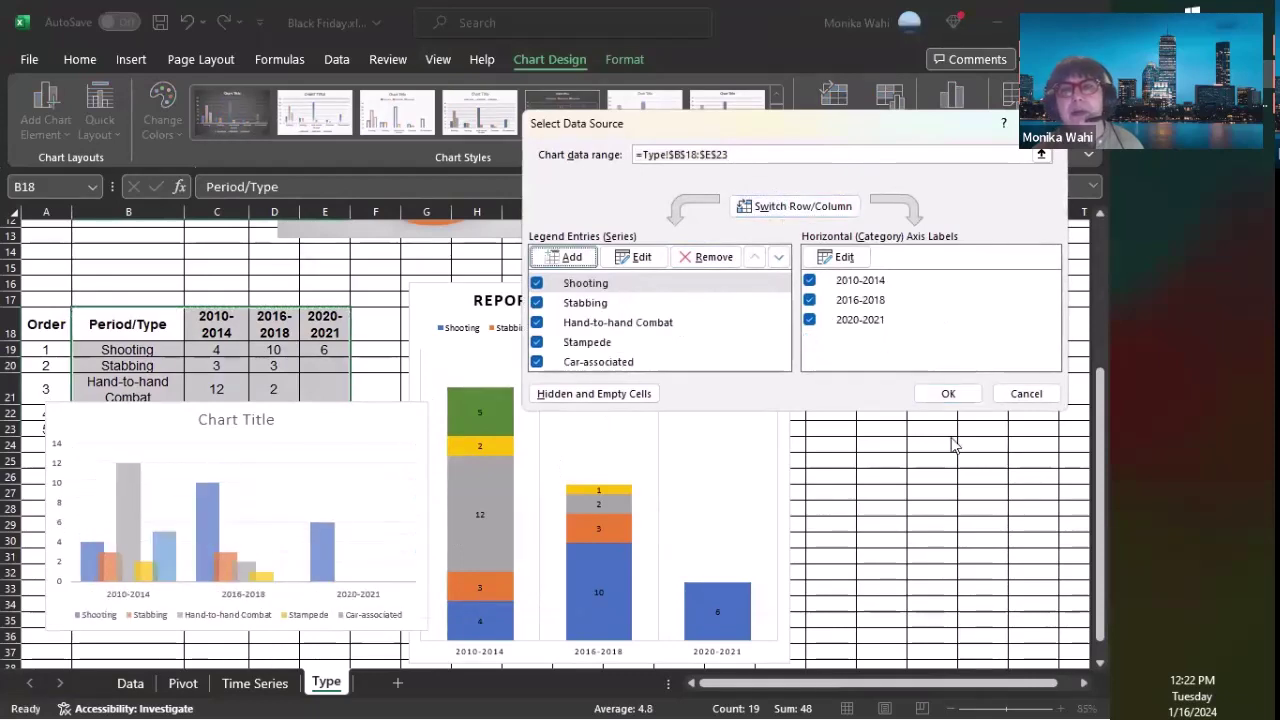
left_click(921, 395)
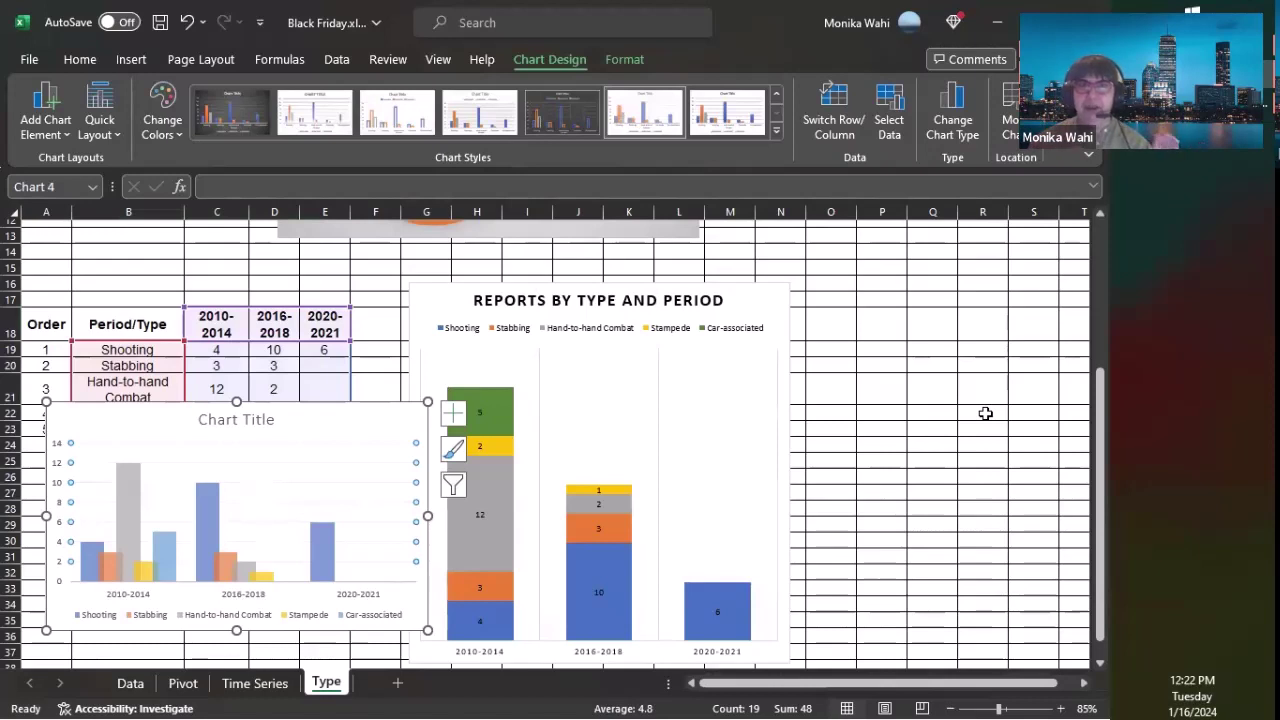
left_click(727, 405)
left_click(750, 298)
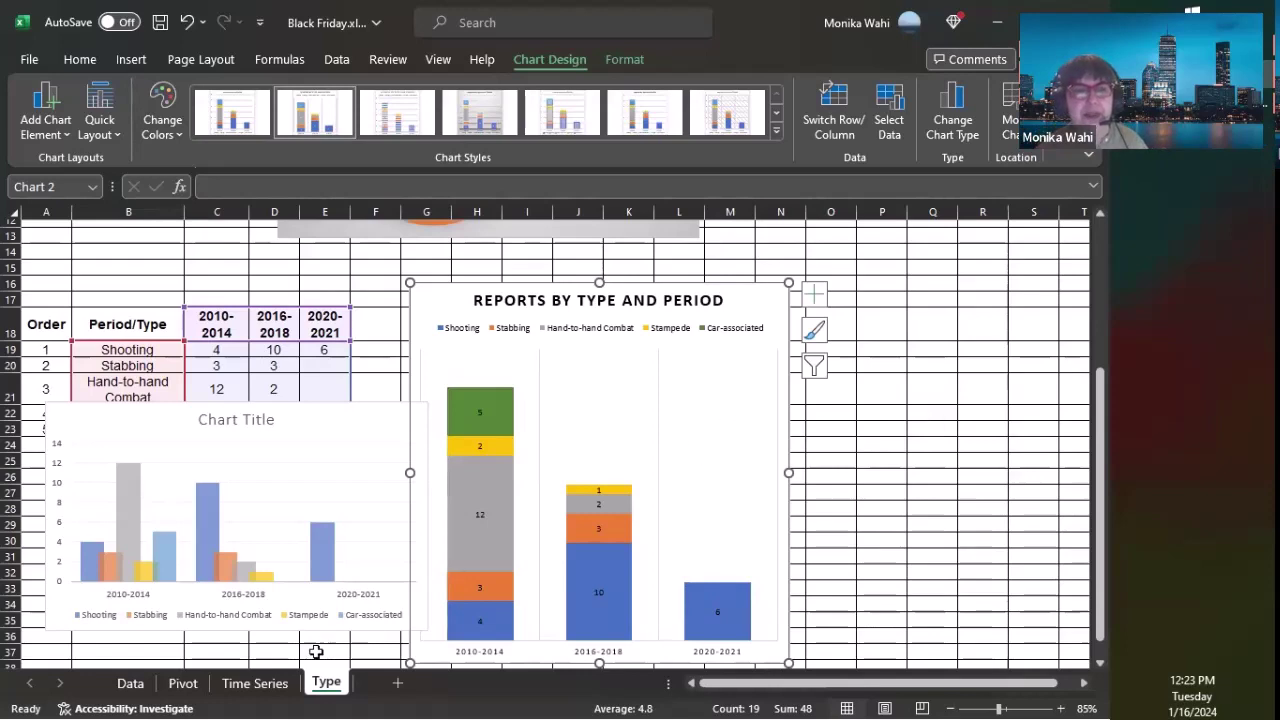
scroll(314, 614, "up", 4)
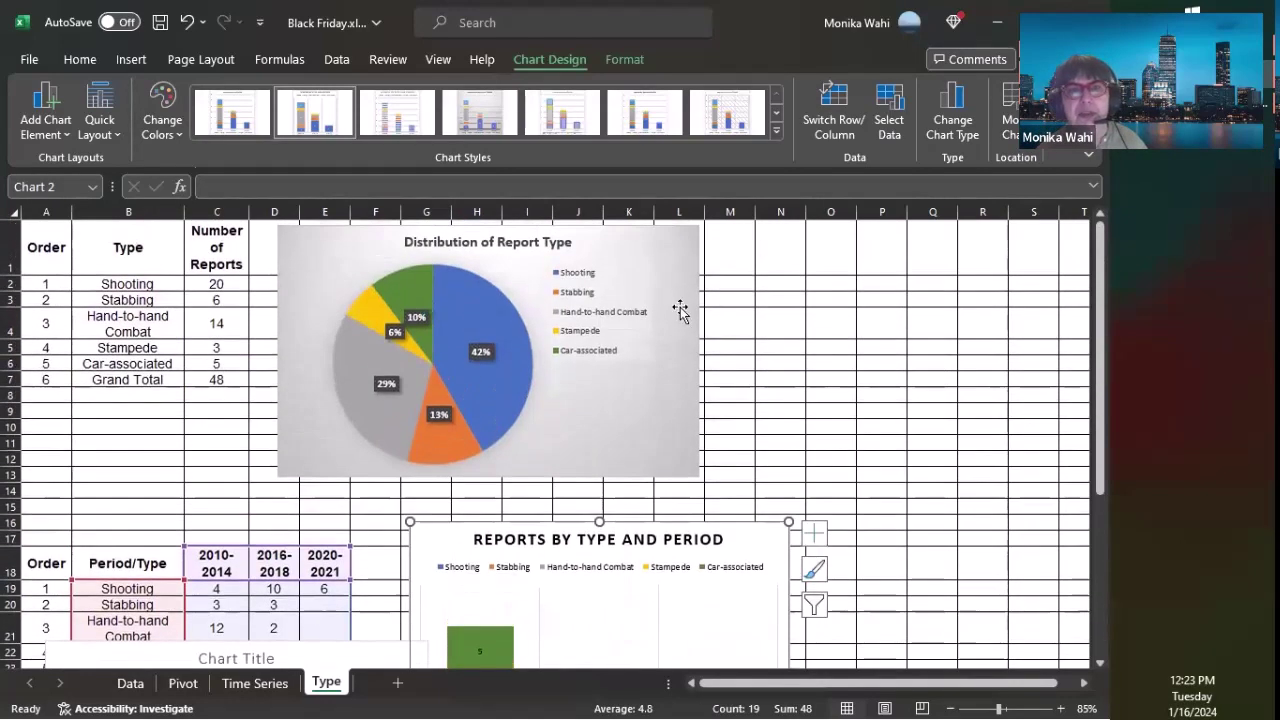
left_click(893, 335)
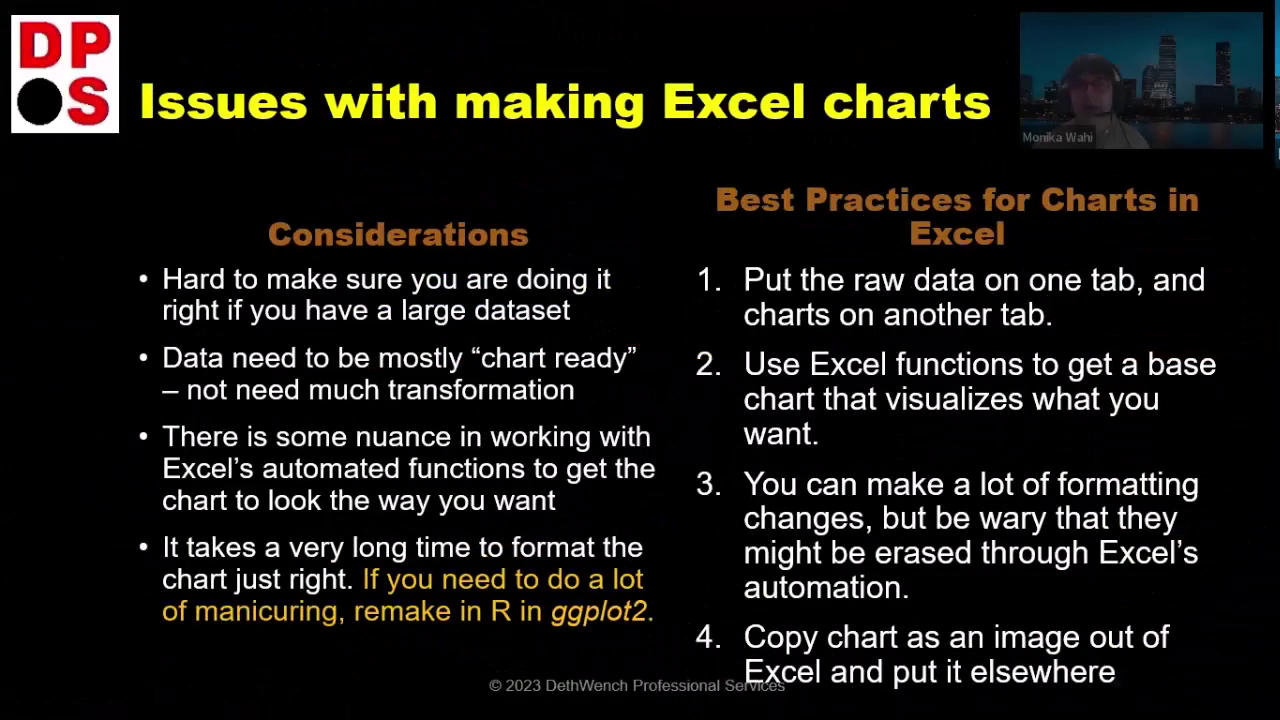
key("Right")
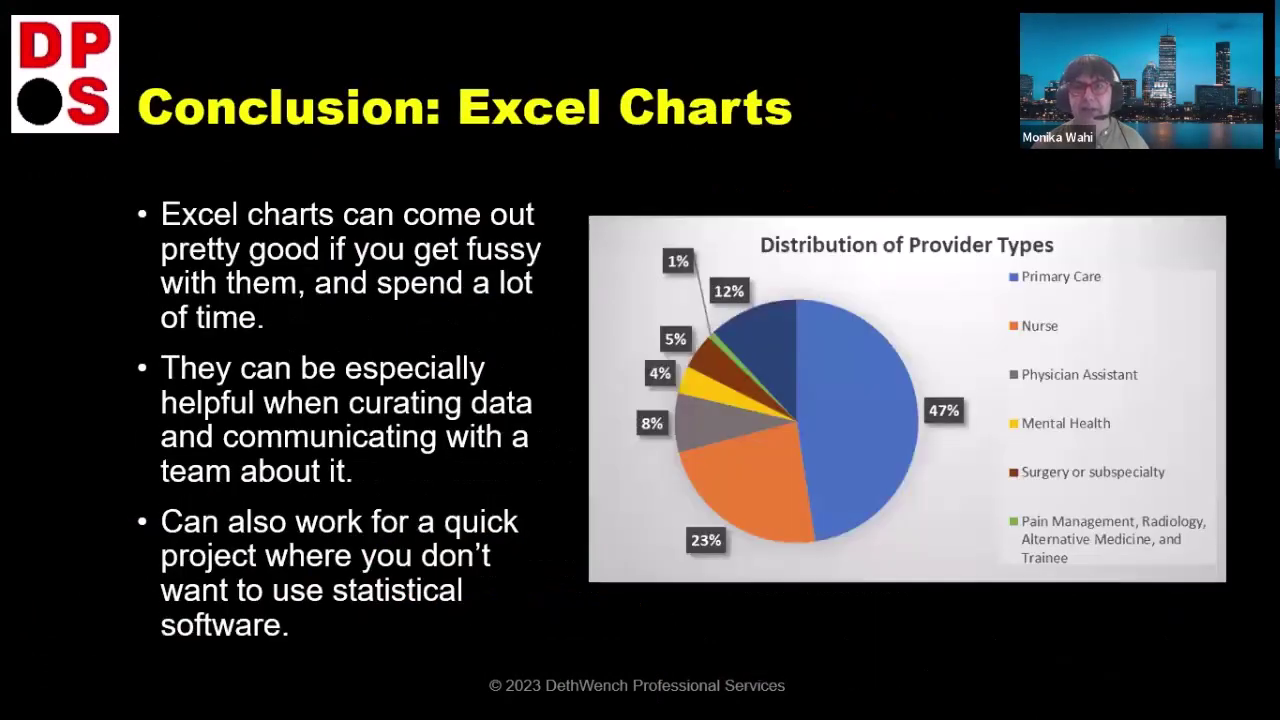